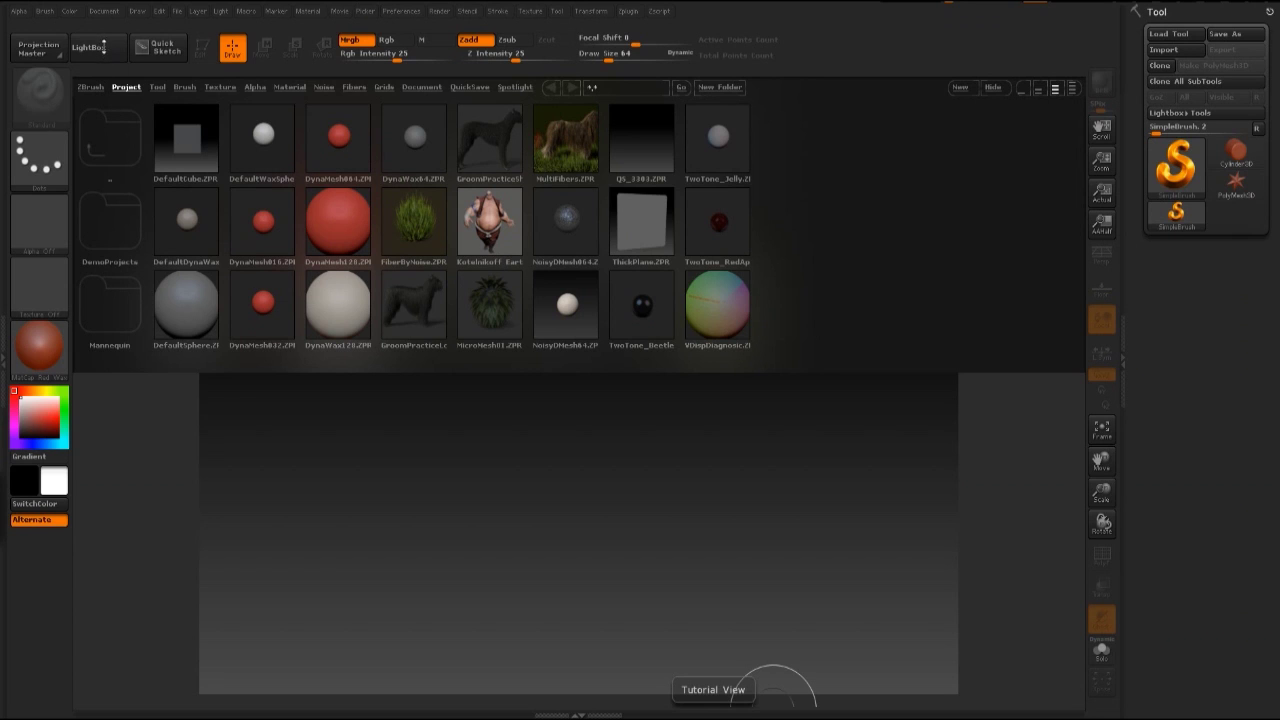
# Step: Hide LightBox, place a single ZSphere on the empty canvas, and enter Edit mode
pyautogui.click(100, 46)
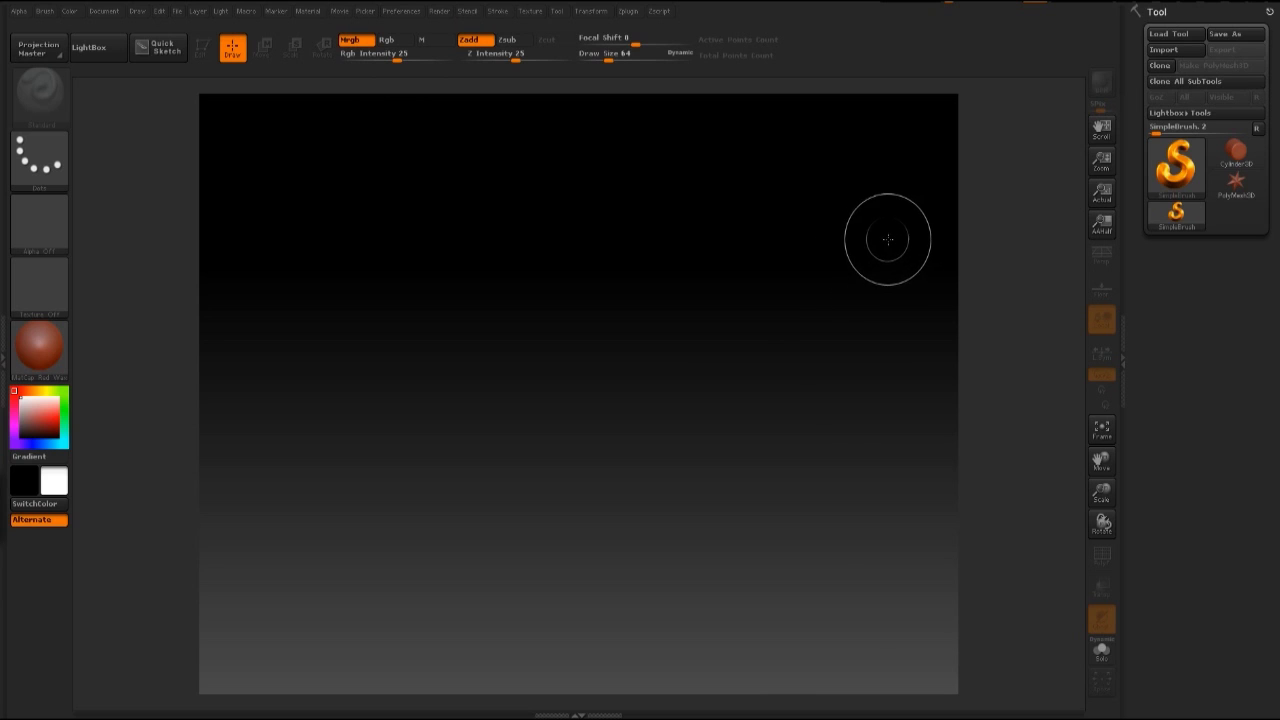
pyautogui.click(1186, 177)
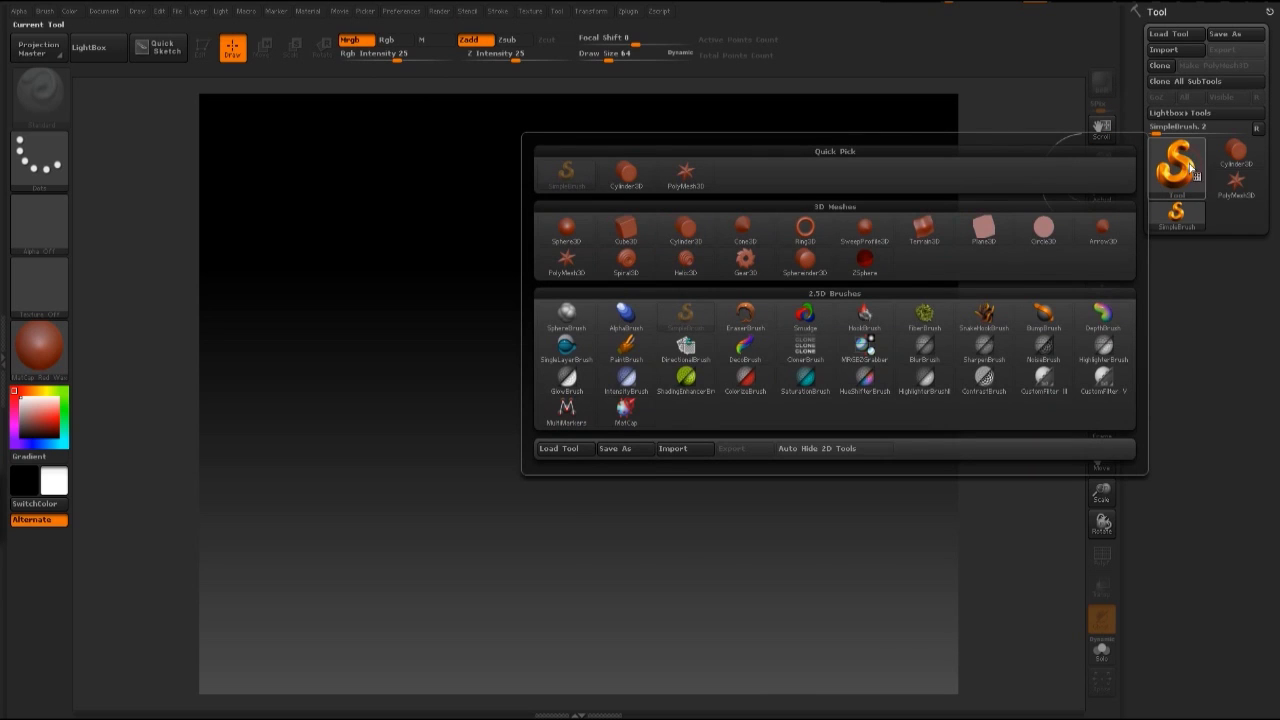
pyautogui.click(867, 264)
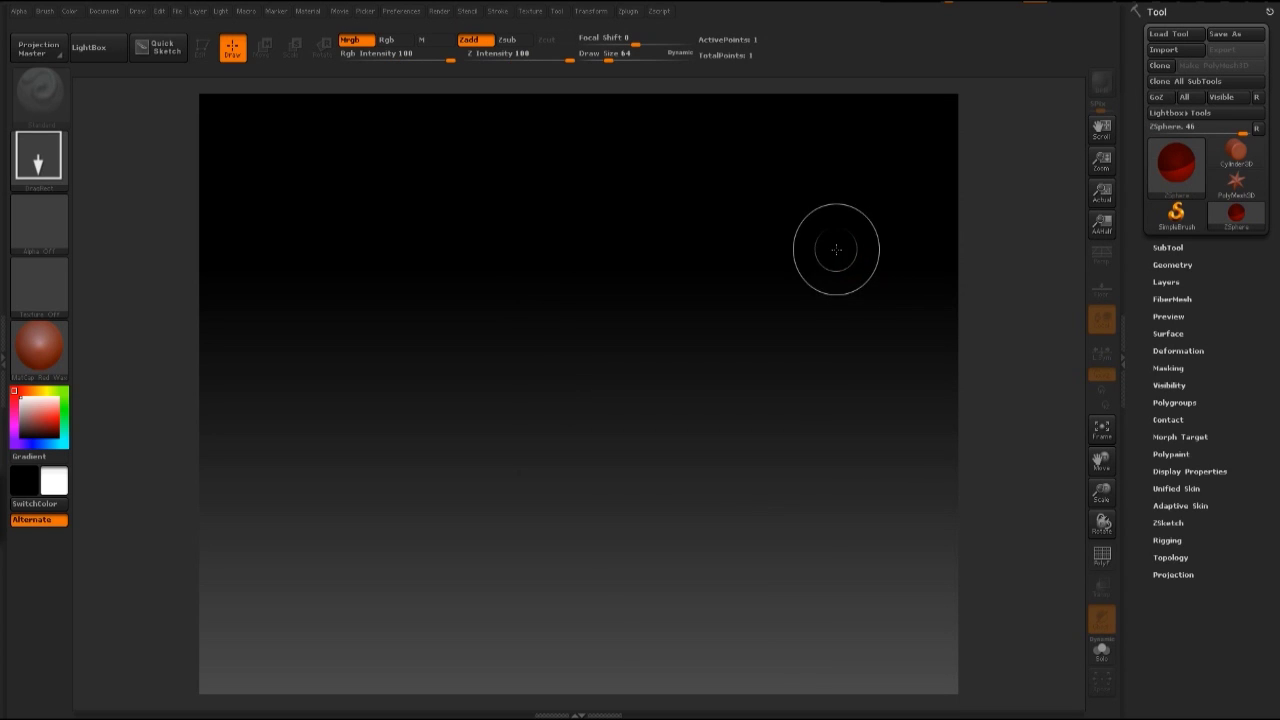
pyautogui.moveTo(558, 241)
pyautogui.mouseDown()
pyautogui.moveTo(600, 320)
pyautogui.moveTo(556, 455)
pyautogui.mouseUp()
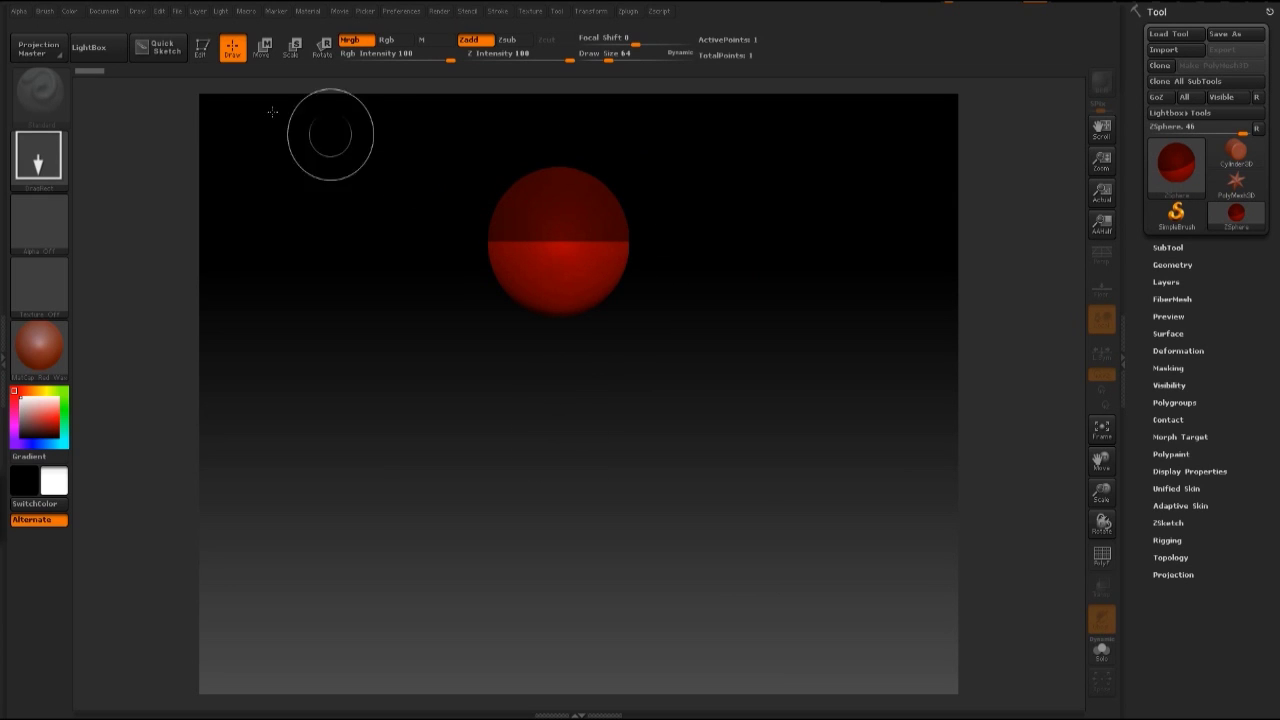
pyautogui.click(202, 52)
# Step: Build a torso of stacked ZSpheres above the root and add a mirrored pair of shoulder ZSpheres at its upper end
pyautogui.moveTo(660, 209)
pyautogui.keyDown('alt'); pyautogui.mouseDown()
pyautogui.moveTo(664, 288)
pyautogui.moveTo(750, 289)
pyautogui.mouseUp(); pyautogui.keyUp('alt')
pyautogui.moveTo(770, 239); pyautogui.dragTo(754, 286)
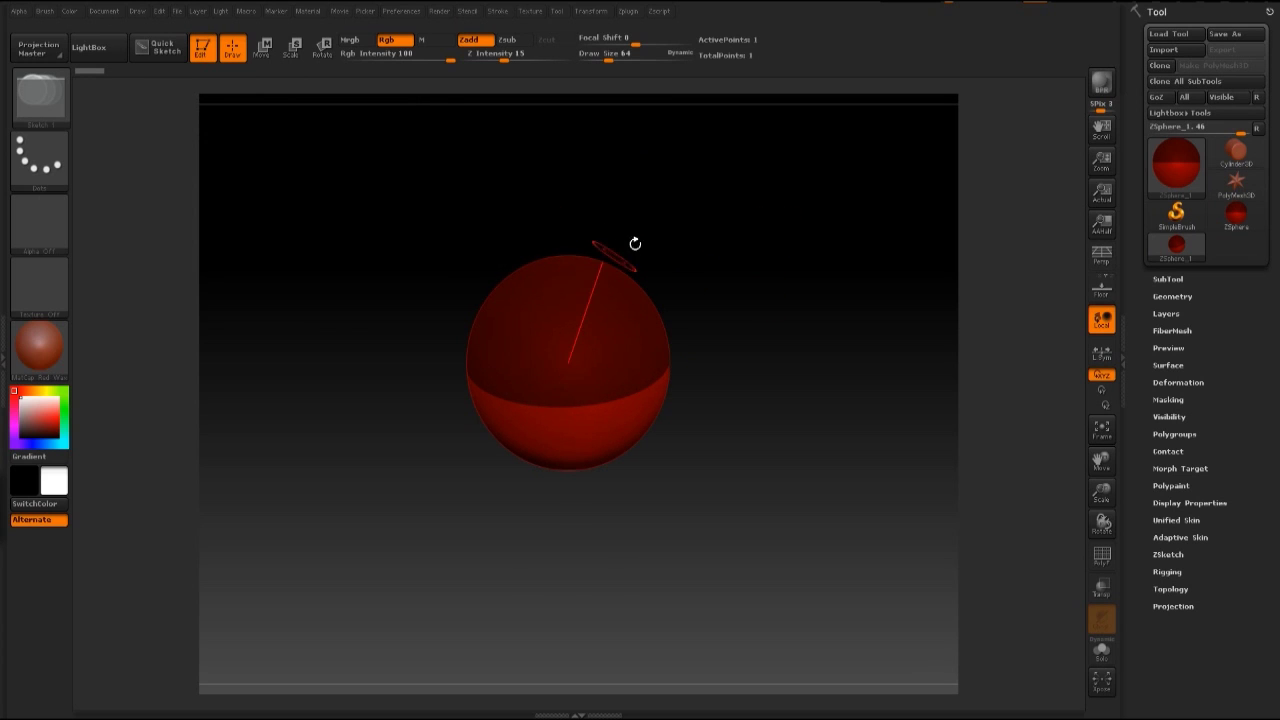
pyautogui.keyDown('alt'); pyautogui.moveTo(659, 277); pyautogui.dragTo(666, 333); pyautogui.keyUp('alt')
pyautogui.moveTo(734, 277); pyautogui.dragTo(676, 263)
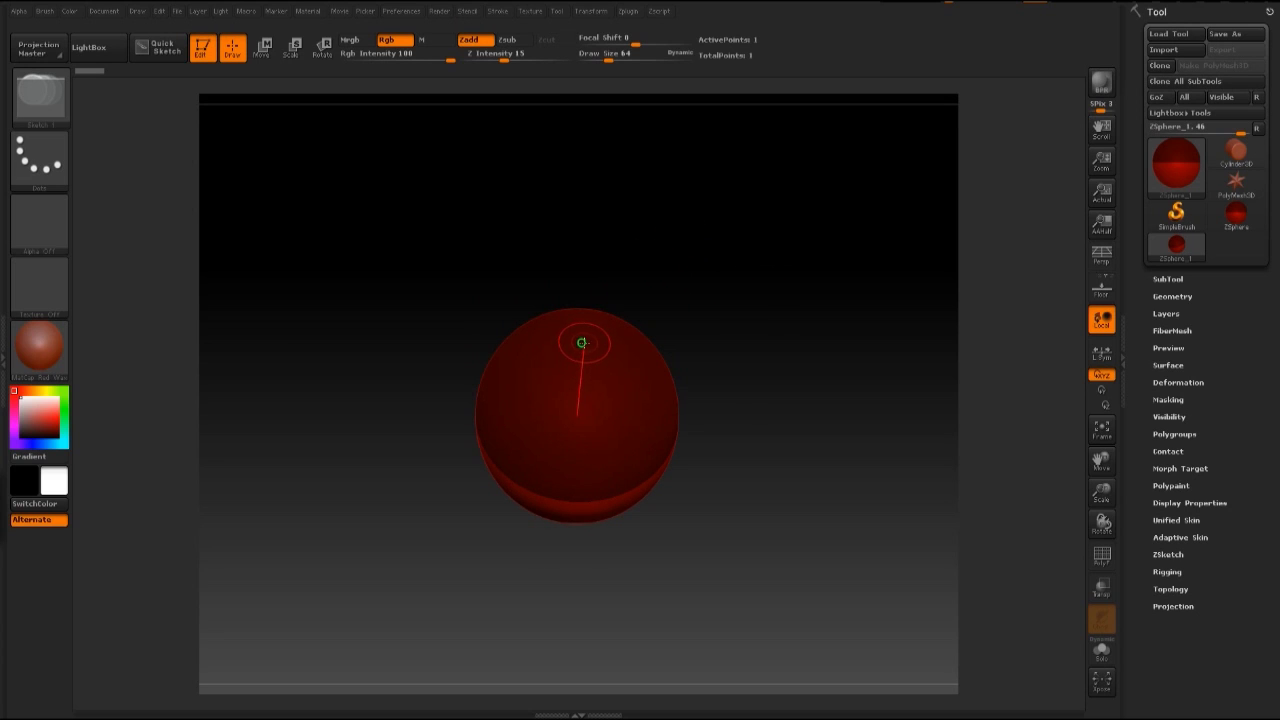
pyautogui.moveTo(581, 343); pyautogui.dragTo(666, 347)
pyautogui.moveTo(583, 277)
pyautogui.mouseDown()
pyautogui.moveTo(794, 283)
pyautogui.moveTo(737, 317)
pyautogui.moveTo(754, 285)
pyautogui.moveTo(647, 274)
pyautogui.moveTo(685, 273)
pyautogui.mouseUp()
pyautogui.keyDown('shift'); pyautogui.moveTo(801, 284); pyautogui.dragTo(811, 233); pyautogui.keyUp('shift')
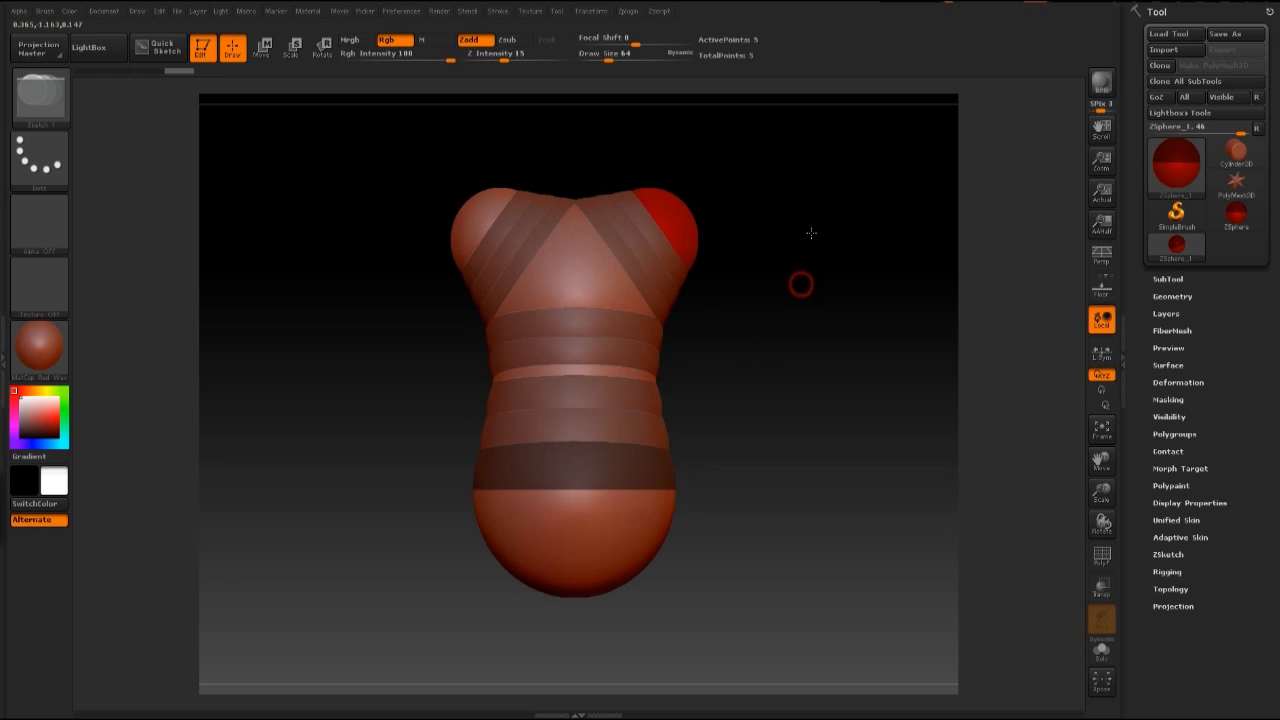
# Step: Move the mirrored shoulder ZSpheres outward and scale down the lowest torso ZSphere
pyautogui.press('w')
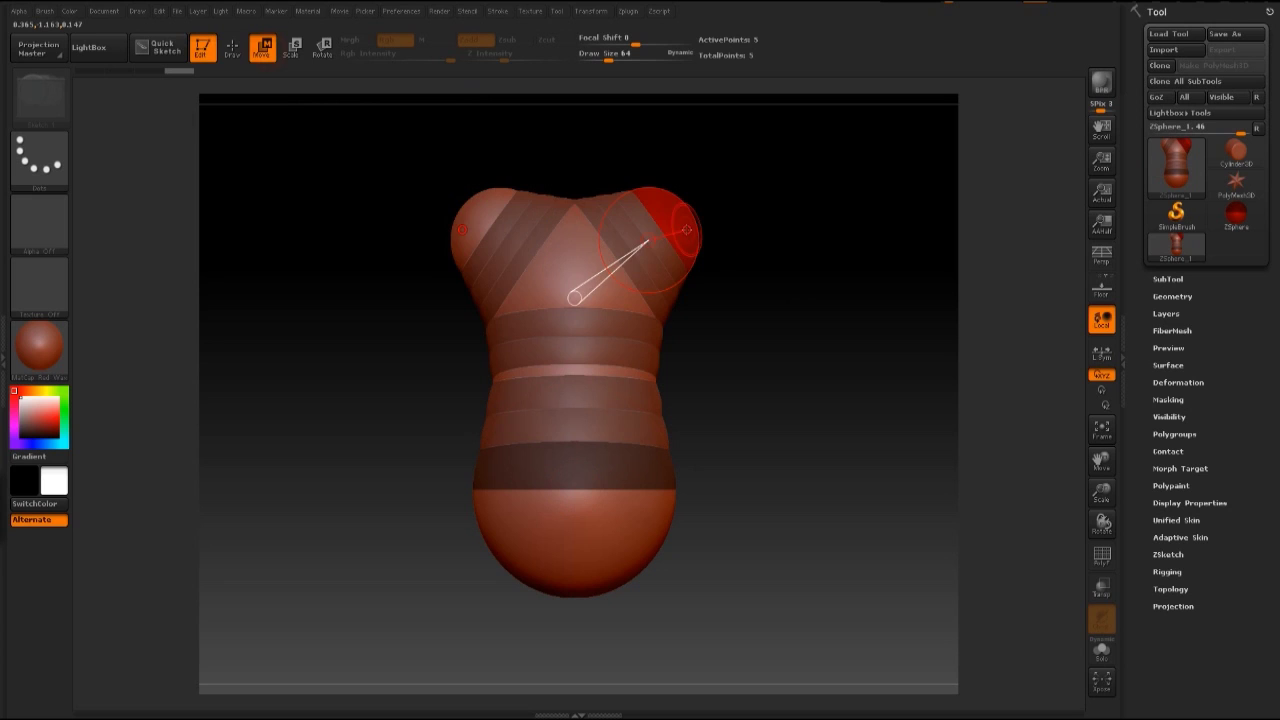
pyautogui.moveTo(686, 229); pyautogui.dragTo(712, 240)
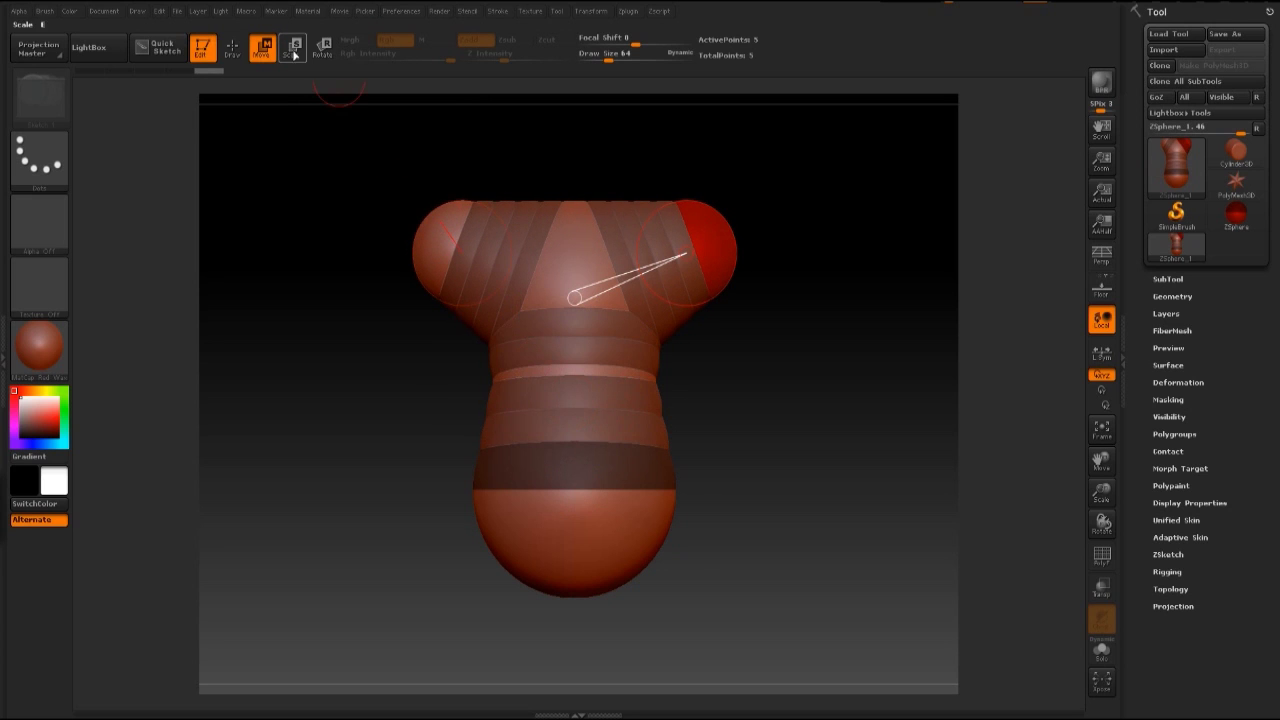
pyautogui.click(293, 54)
pyautogui.moveTo(580, 543); pyautogui.dragTo(553, 484)
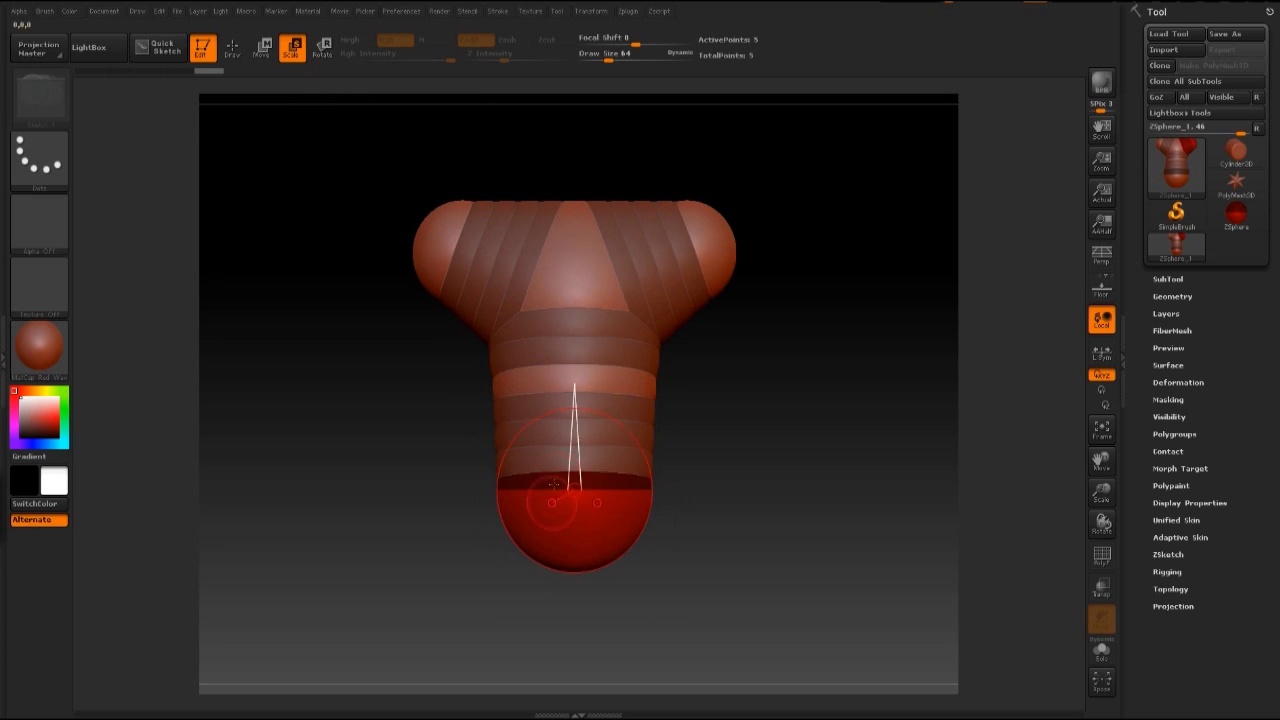
# Step: Add a neck ZSphere on the upper torso, centred between the shoulders
pyautogui.keyDown('alt'); pyautogui.moveTo(714, 325); pyautogui.dragTo(803, 326); pyautogui.keyUp('alt')
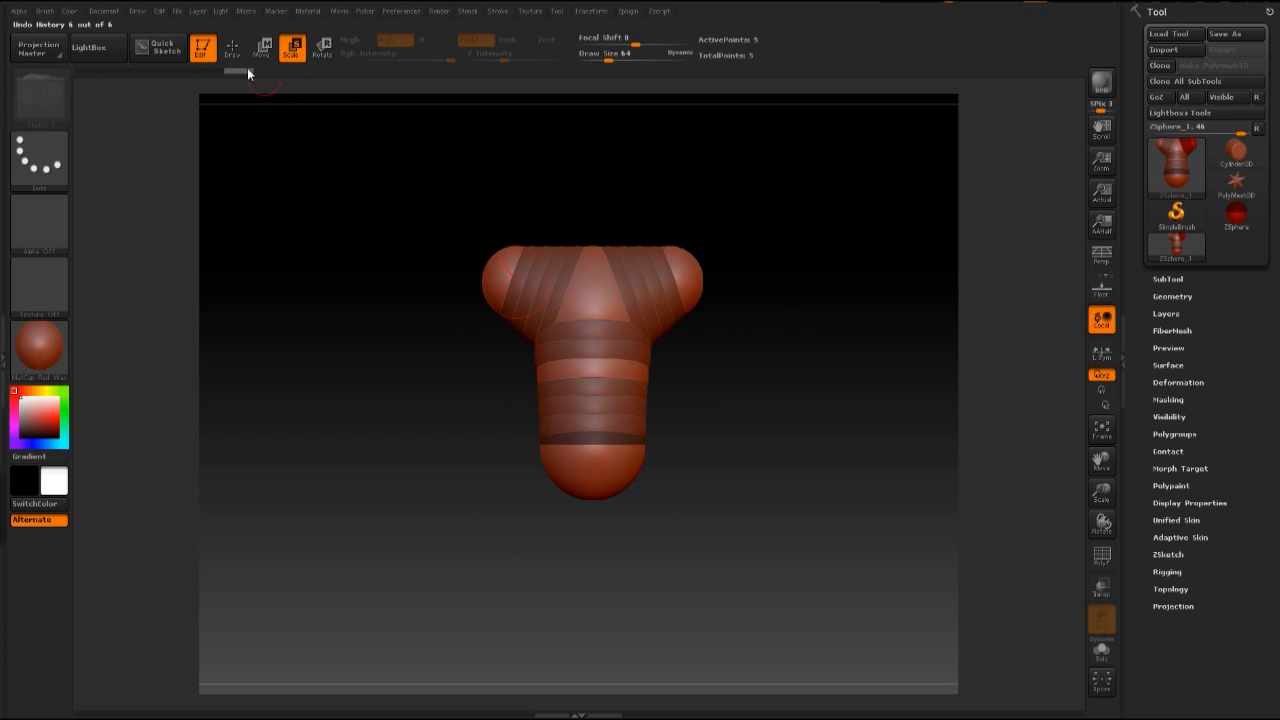
pyautogui.click(231, 47)
pyautogui.moveTo(648, 198)
pyautogui.mouseDown()
pyautogui.moveTo(703, 189)
pyautogui.moveTo(737, 294)
pyautogui.moveTo(620, 328)
pyautogui.mouseUp()
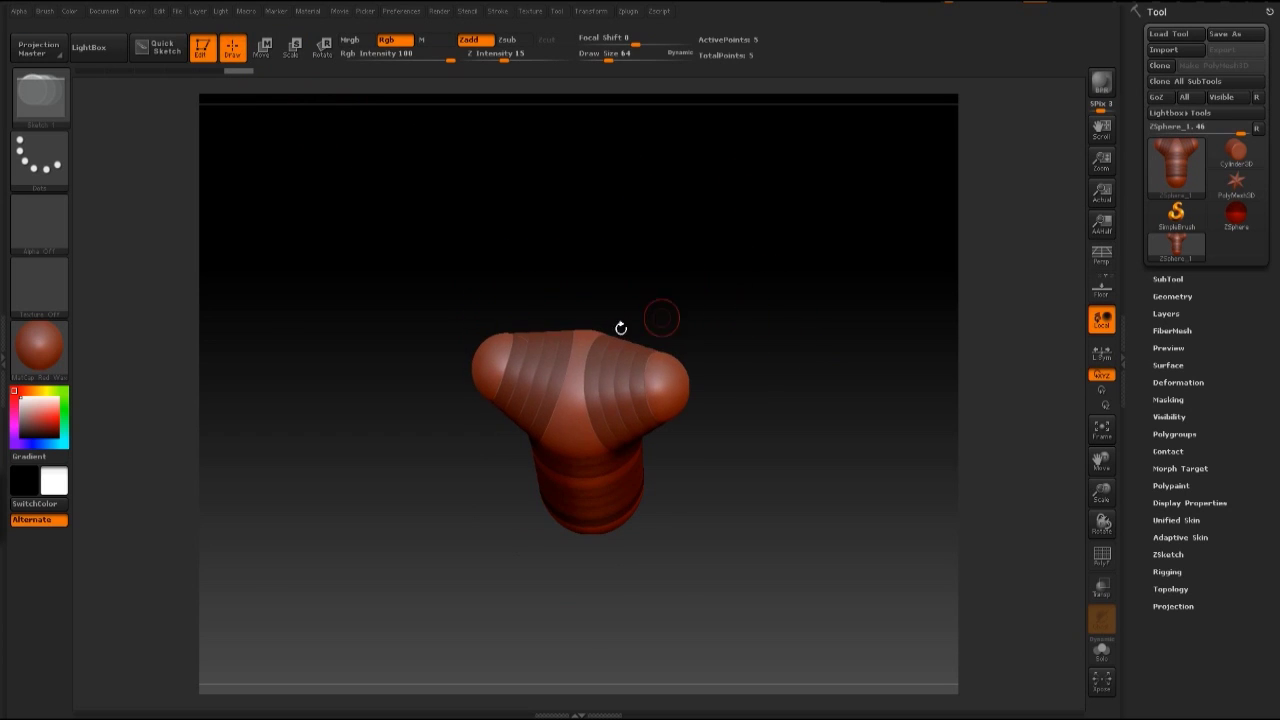
pyautogui.moveTo(575, 366); pyautogui.dragTo(586, 398)
pyautogui.moveTo(661, 300)
pyautogui.mouseDown()
pyautogui.moveTo(668, 268)
pyautogui.moveTo(670, 312)
pyautogui.moveTo(686, 300)
pyautogui.mouseUp()
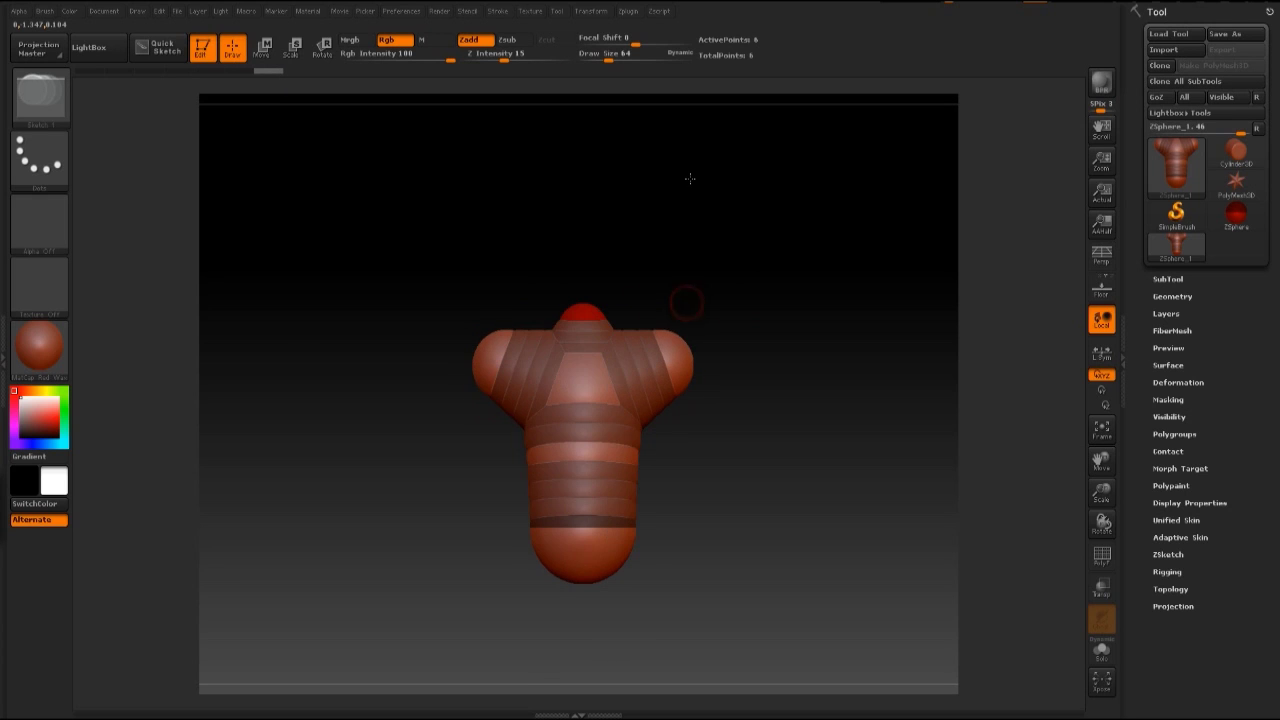
# Step: Reposition the pelvis, waist and shoulder ZSpheres in the side view to shape the torso profile
pyautogui.moveTo(794, 391)
pyautogui.mouseDown()
pyautogui.moveTo(732, 401)
pyautogui.moveTo(760, 320)
pyautogui.moveTo(745, 316)
pyautogui.mouseUp()
pyautogui.click(265, 53)
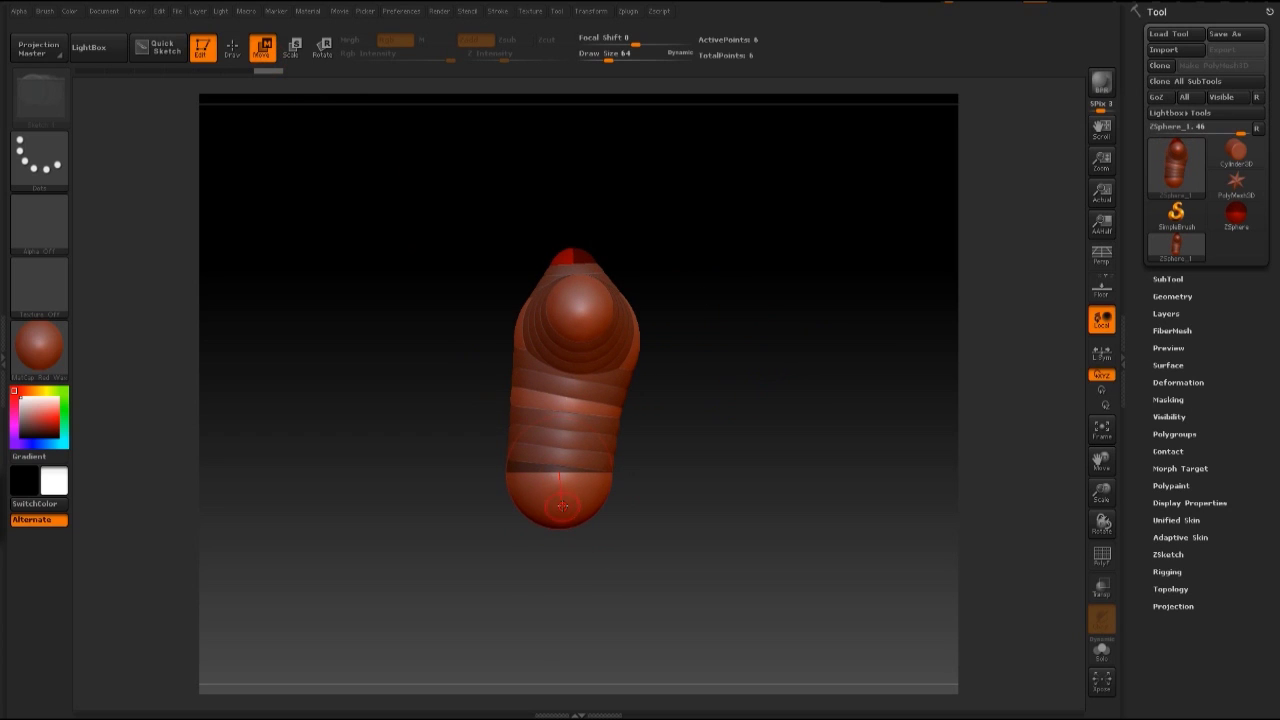
pyautogui.moveTo(551, 490); pyautogui.dragTo(562, 508)
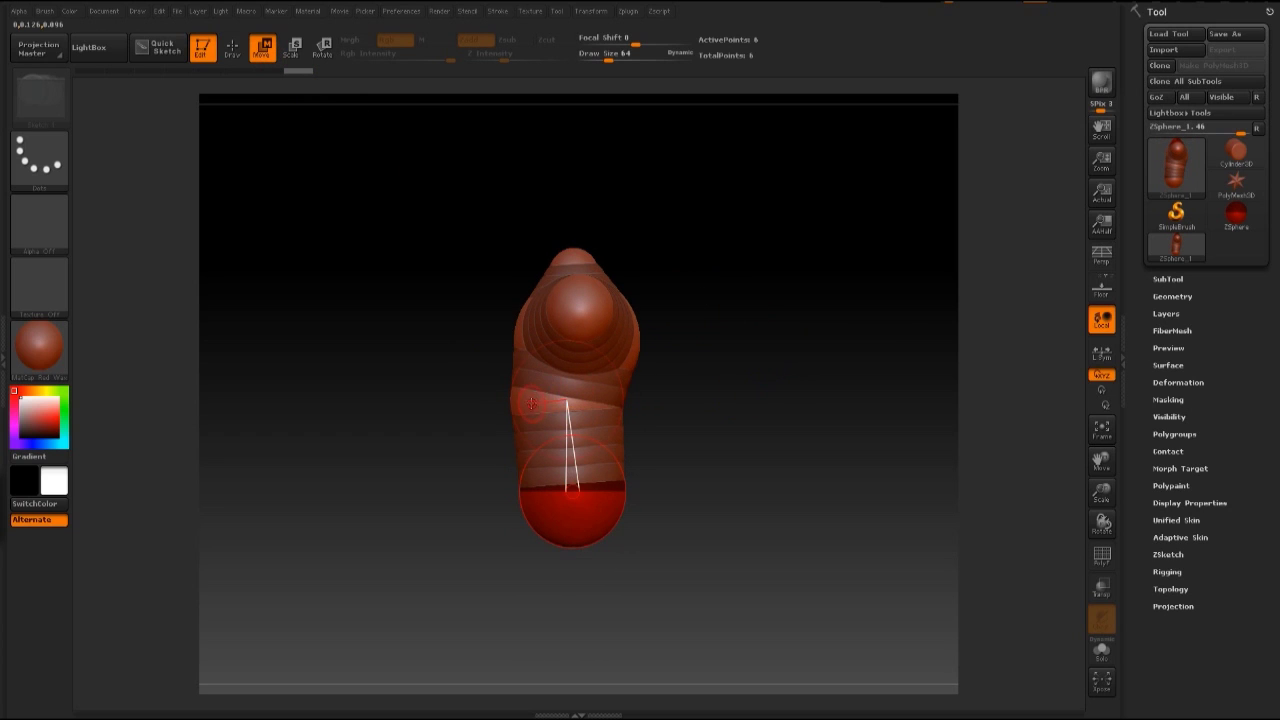
pyautogui.moveTo(532, 403); pyautogui.dragTo(531, 405)
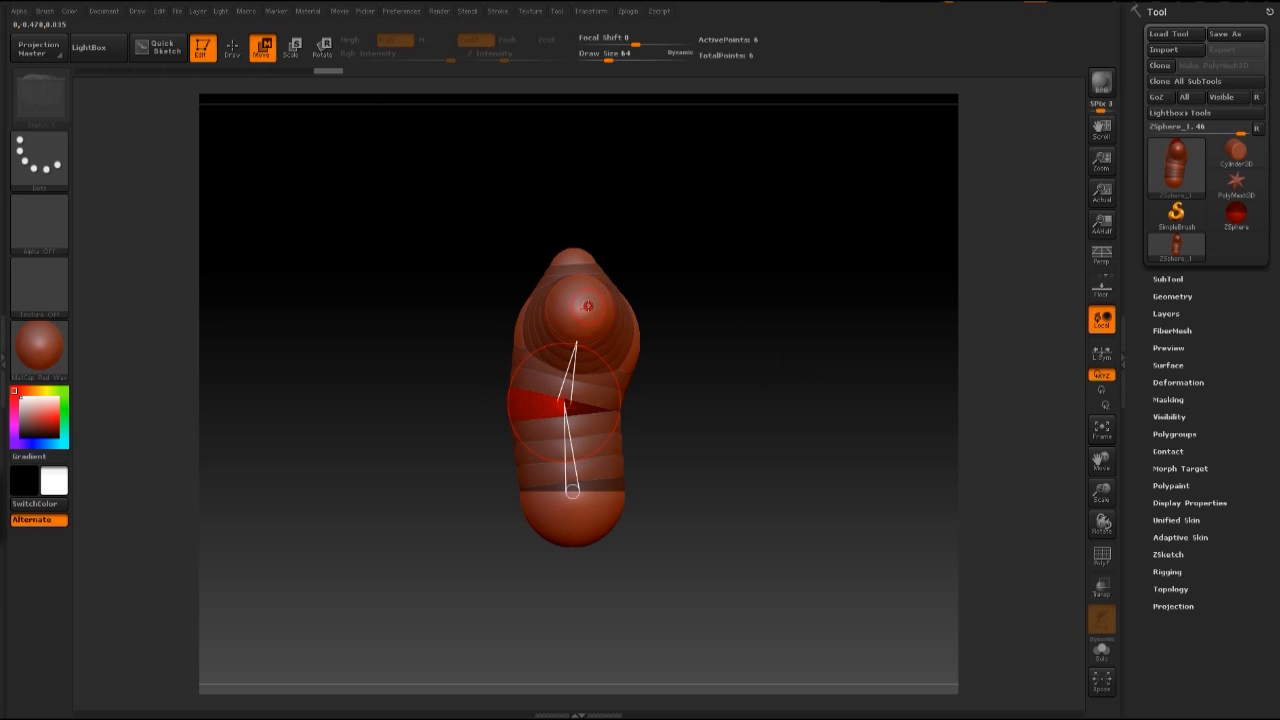
pyautogui.moveTo(578, 308); pyautogui.dragTo(582, 308)
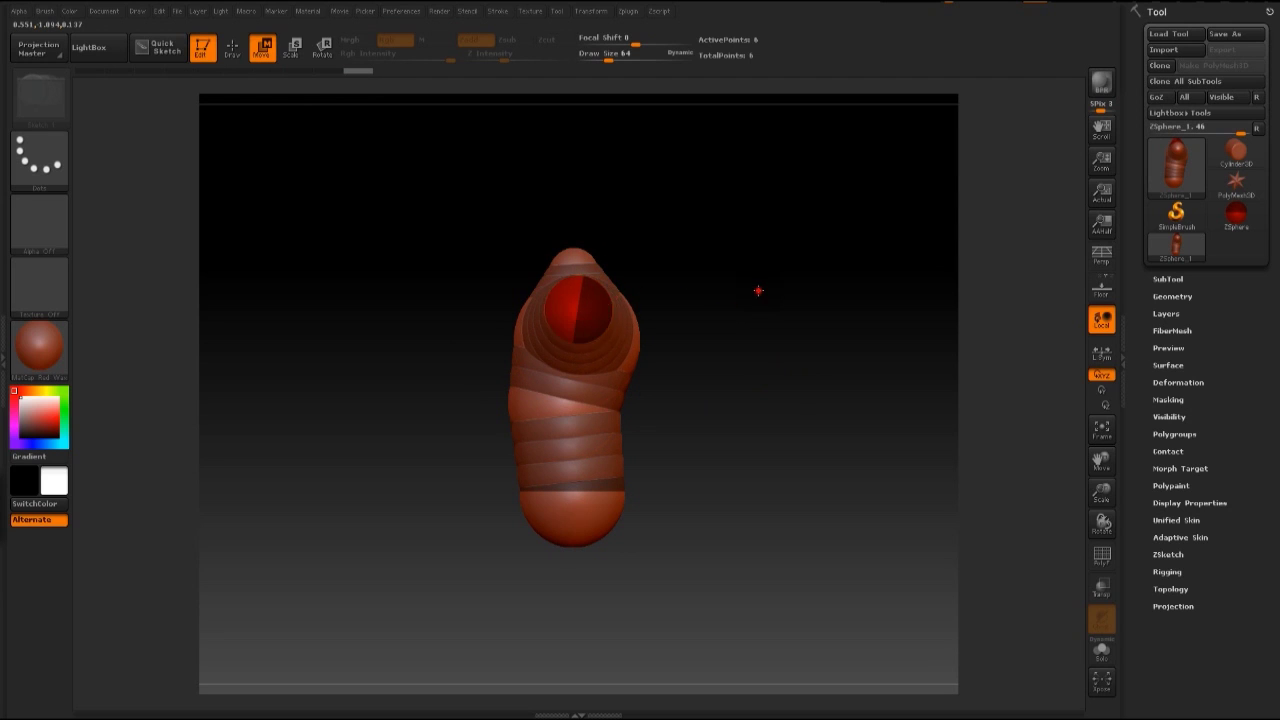
# Step: Add a head ZSphere on the neck ZSphere and move it upward to stretch out the neck
pyautogui.moveTo(757, 289)
pyautogui.mouseDown()
pyautogui.moveTo(797, 280)
pyautogui.moveTo(736, 320)
pyautogui.mouseUp()
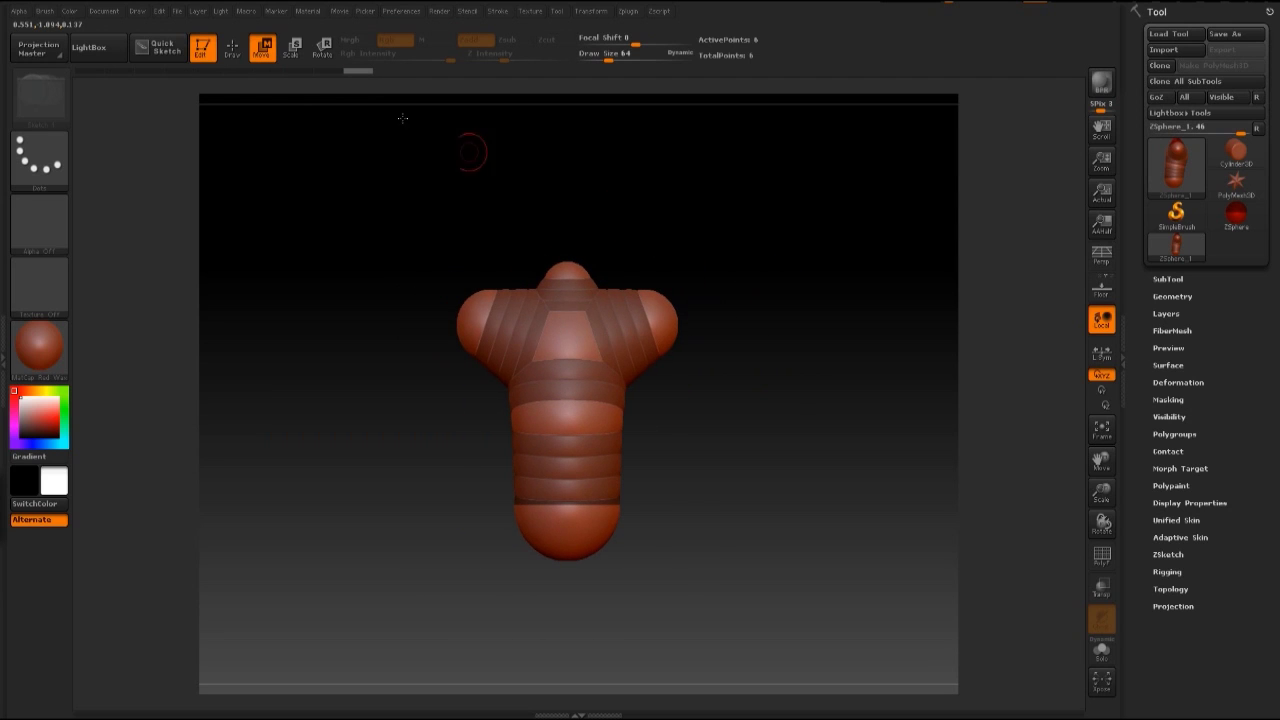
pyautogui.click(232, 46)
pyautogui.moveTo(717, 196); pyautogui.dragTo(667, 283)
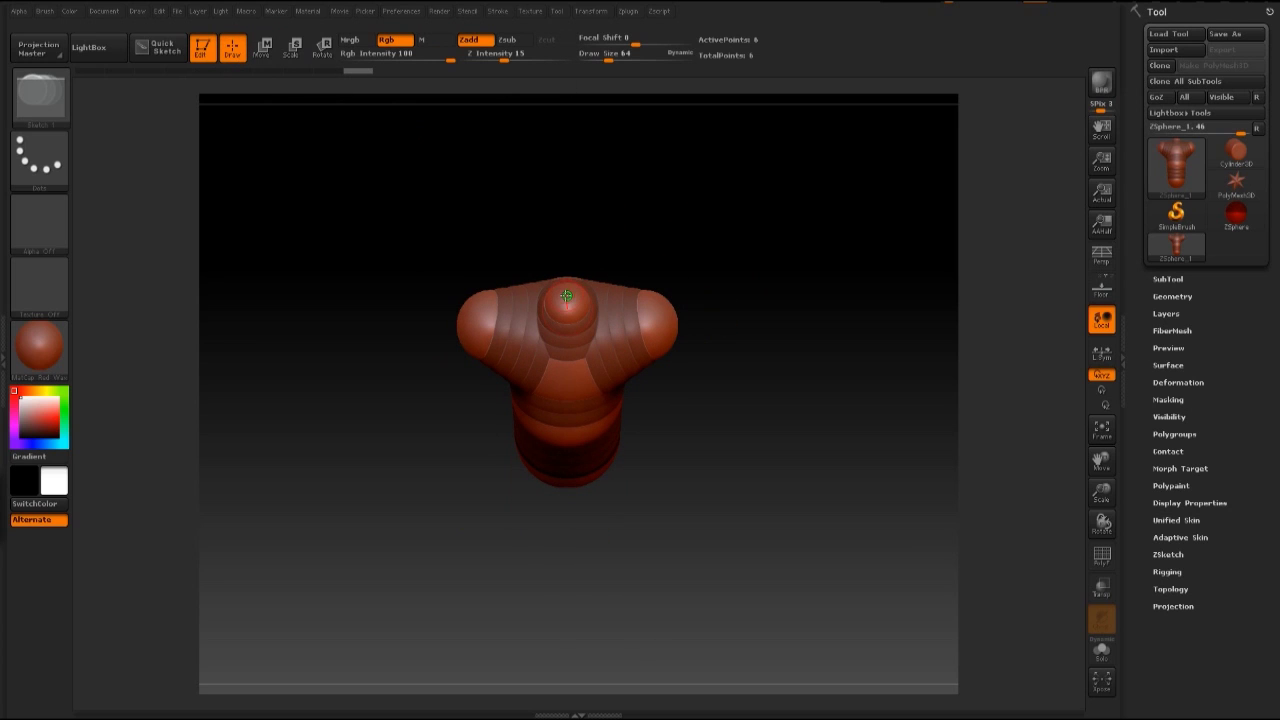
pyautogui.moveTo(568, 294); pyautogui.dragTo(608, 304)
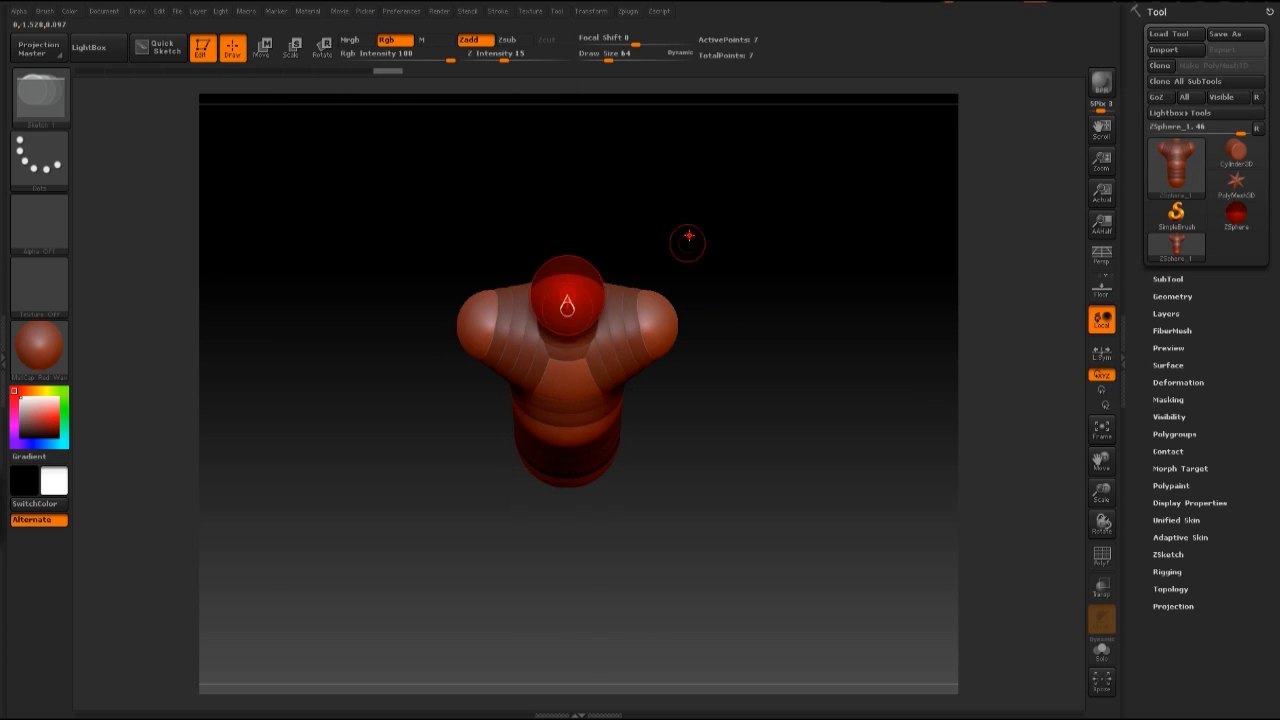
pyautogui.keyDown('shift'); pyautogui.moveTo(689, 236); pyautogui.dragTo(663, 193); pyautogui.keyUp('shift')
pyautogui.click(262, 46)
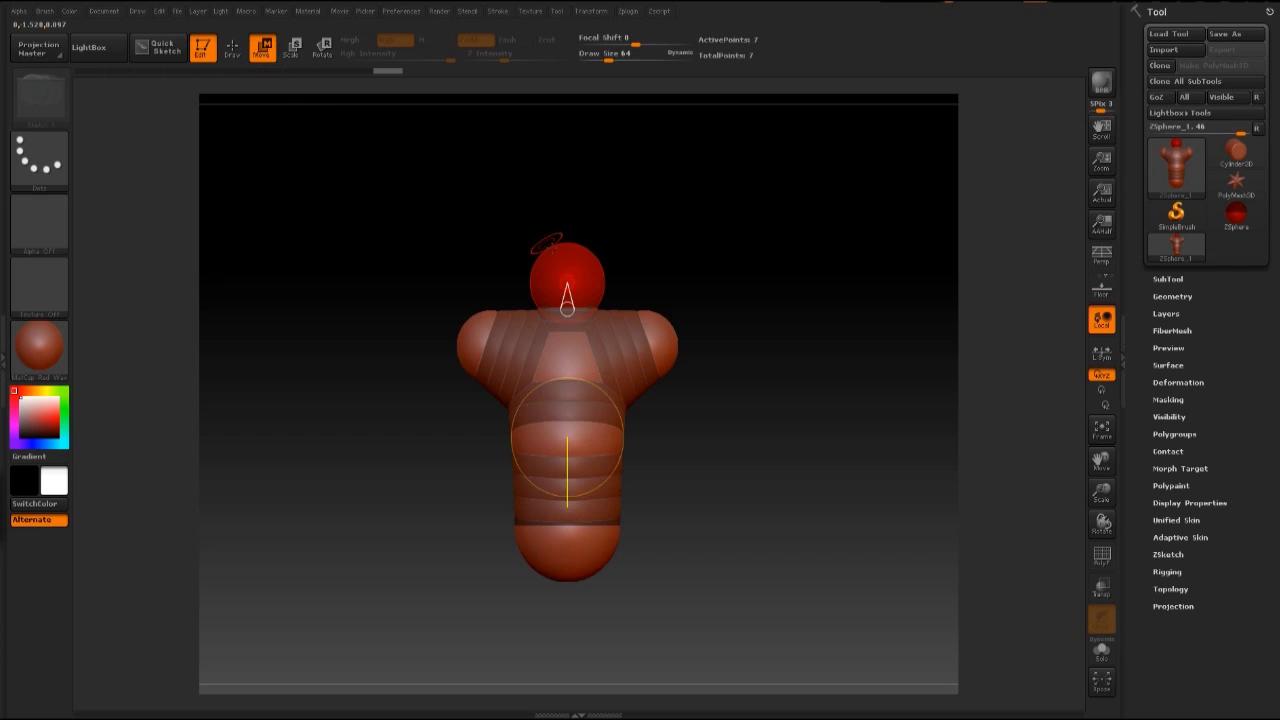
pyautogui.moveTo(567, 256); pyautogui.dragTo(580, 197)
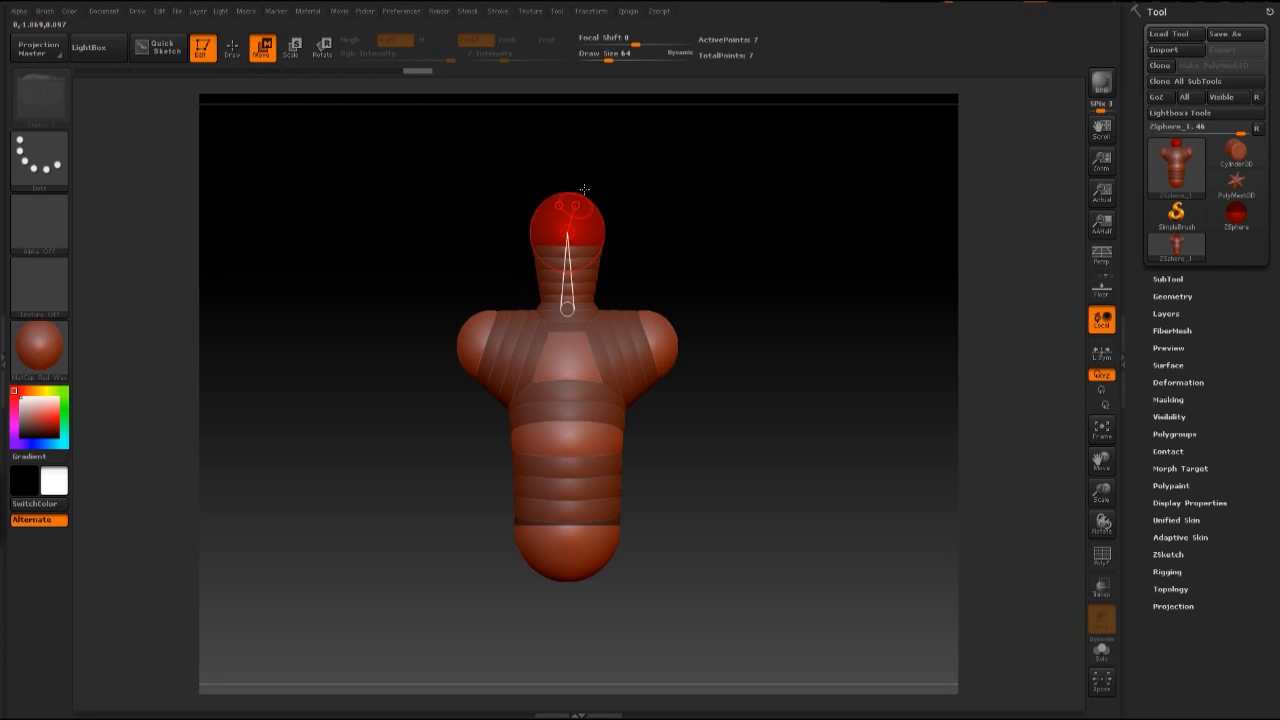
pyautogui.moveTo(803, 309)
pyautogui.mouseDown()
pyautogui.moveTo(754, 314)
pyautogui.moveTo(791, 311)
pyautogui.mouseUp()
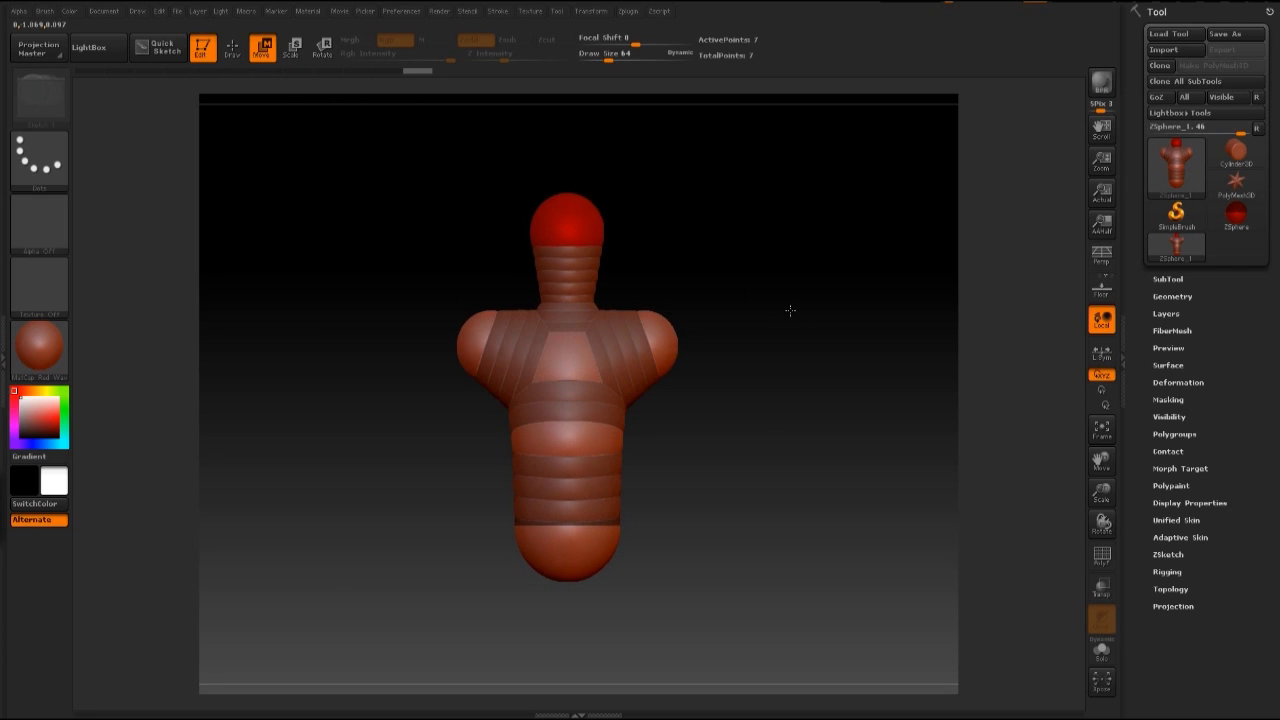
pyautogui.click(232, 48)
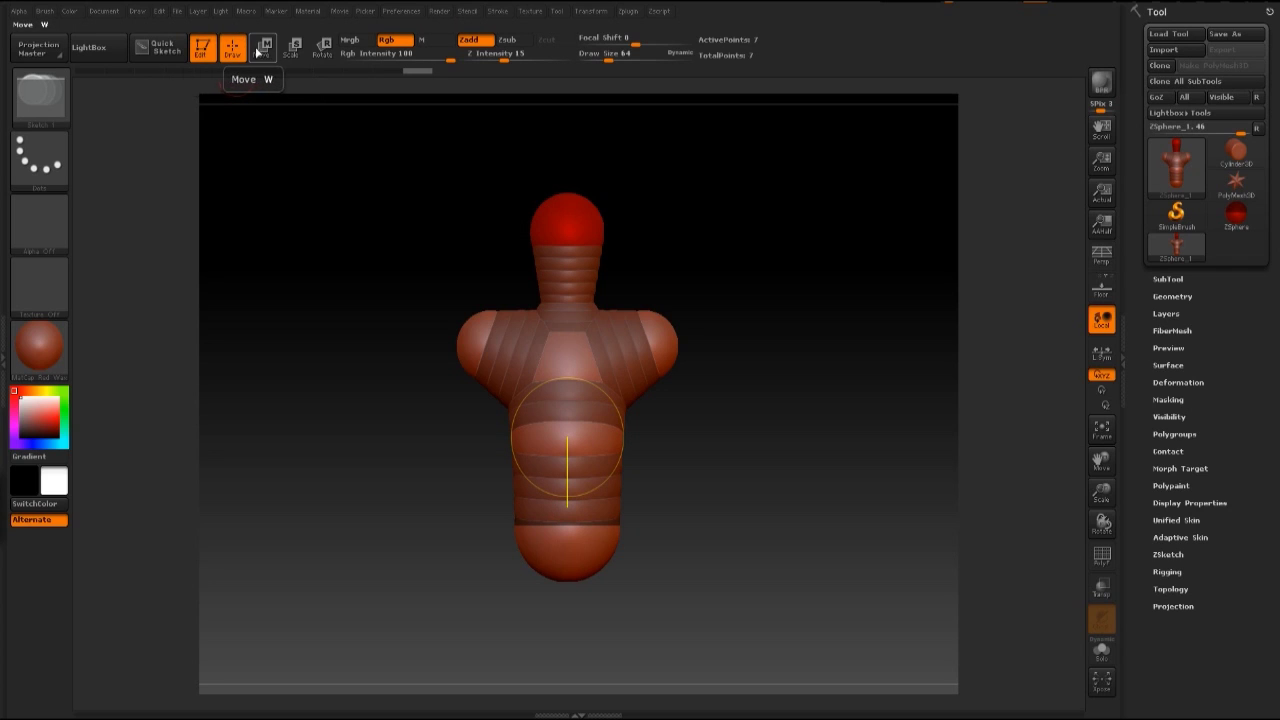
pyautogui.click(265, 48)
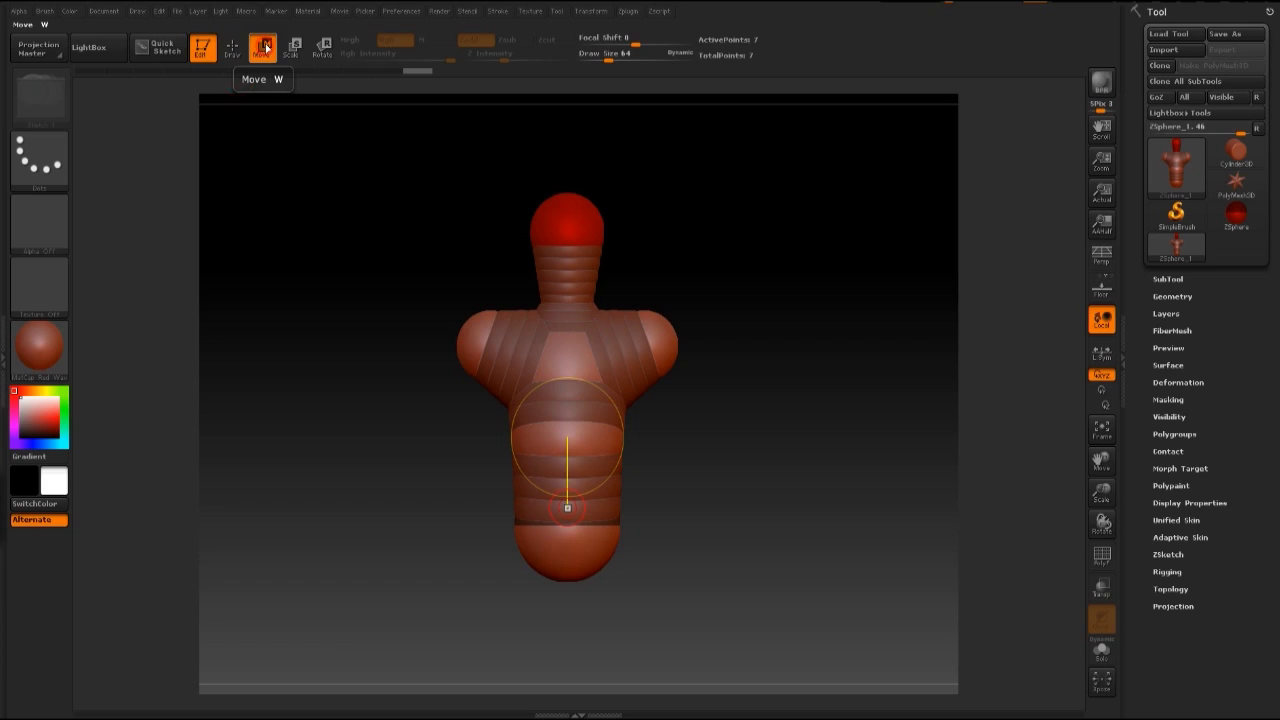
pyautogui.click(292, 48)
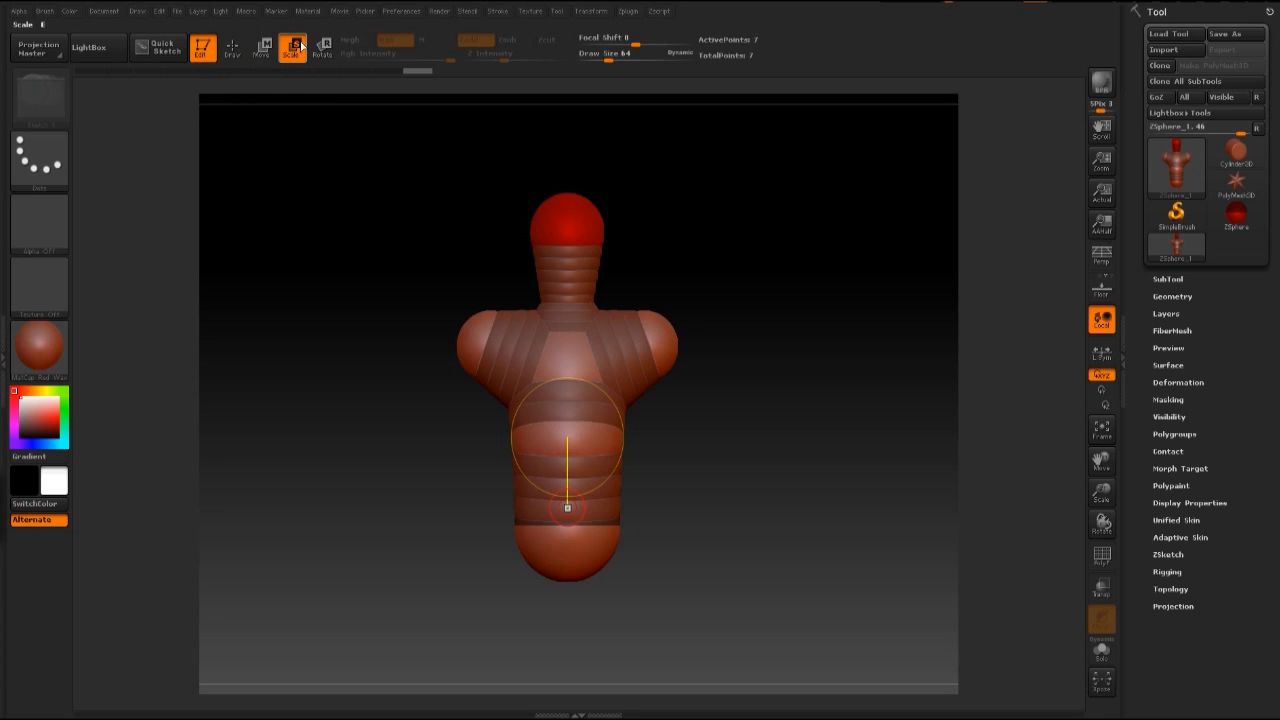
pyautogui.click(323, 50)
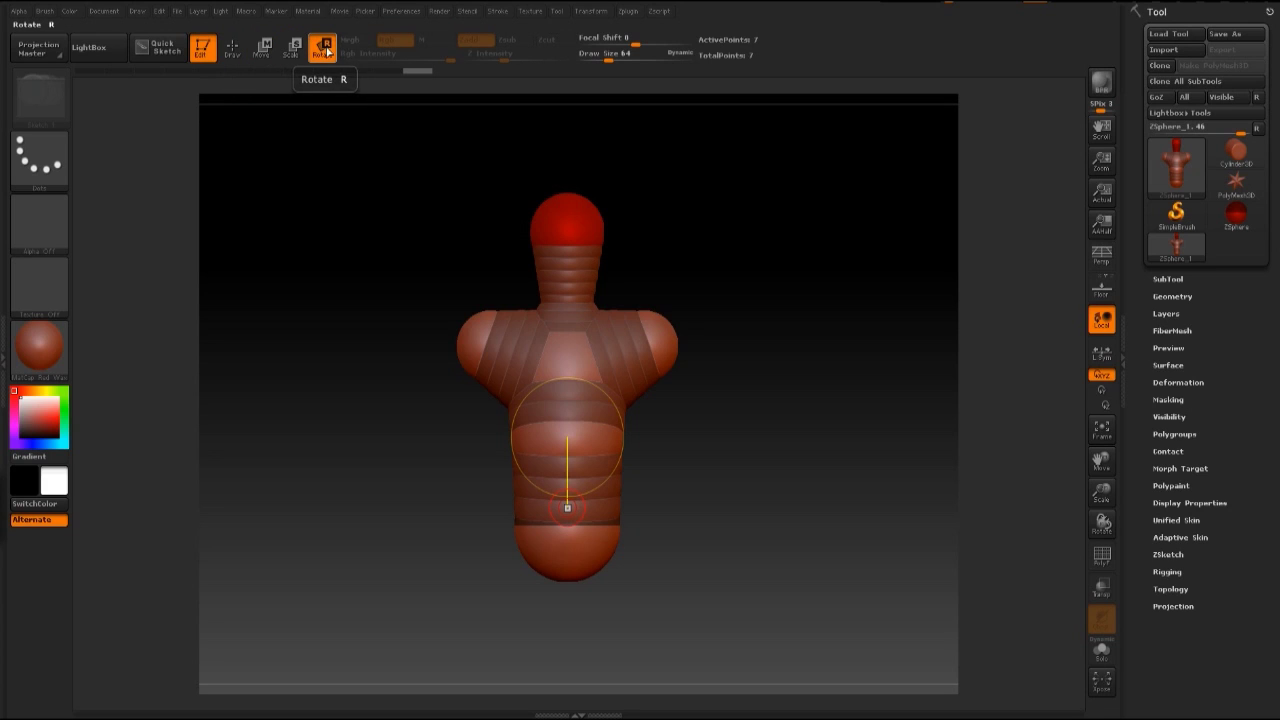
# Step: Add mirrored ZSpheres on the ends of the shoulders and extend them outward as long arms
pyautogui.click(232, 48)
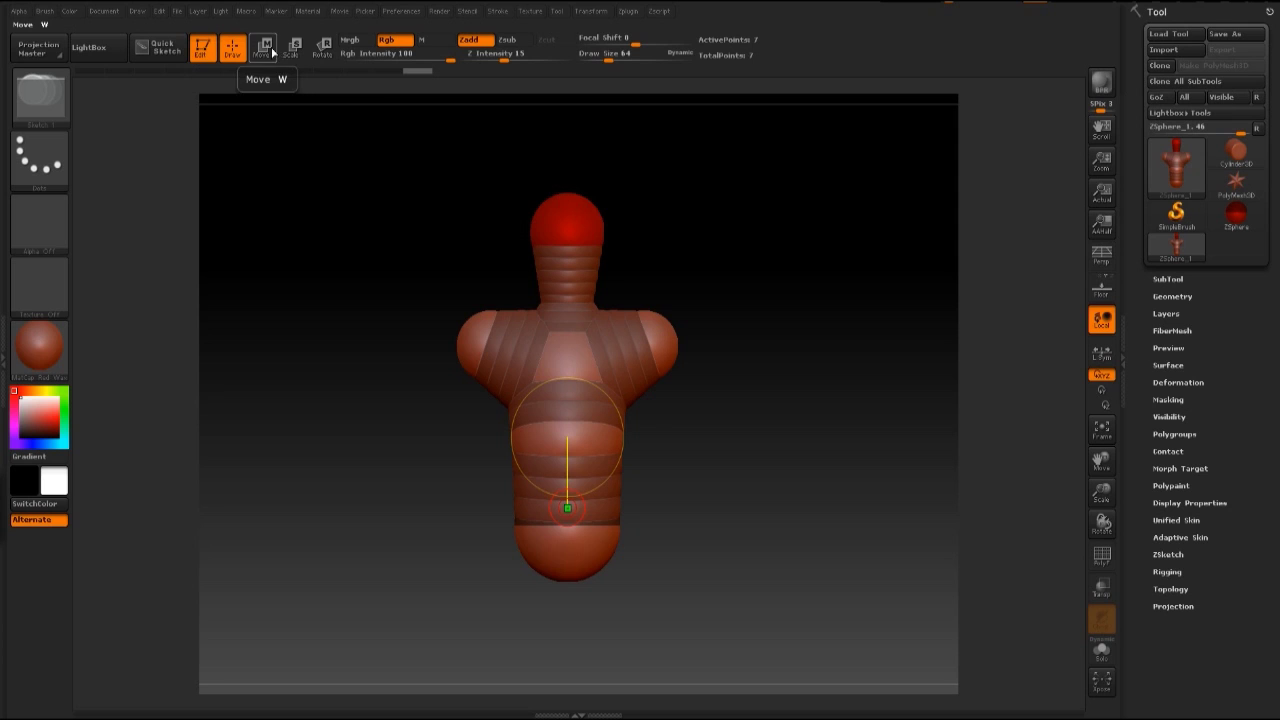
pyautogui.moveTo(719, 320); pyautogui.dragTo(677, 334)
pyautogui.keyDown('alt'); pyautogui.moveTo(738, 377); pyautogui.dragTo(656, 328); pyautogui.keyUp('alt')
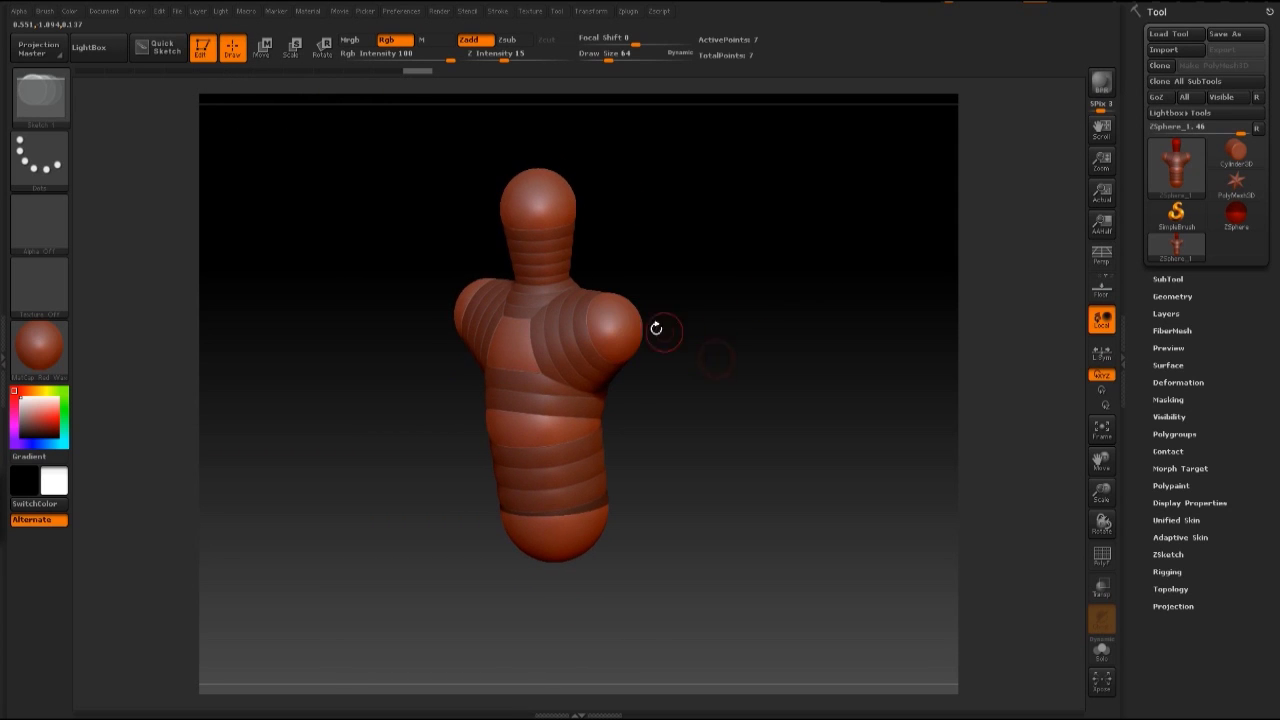
pyautogui.moveTo(740, 325); pyautogui.dragTo(621, 325)
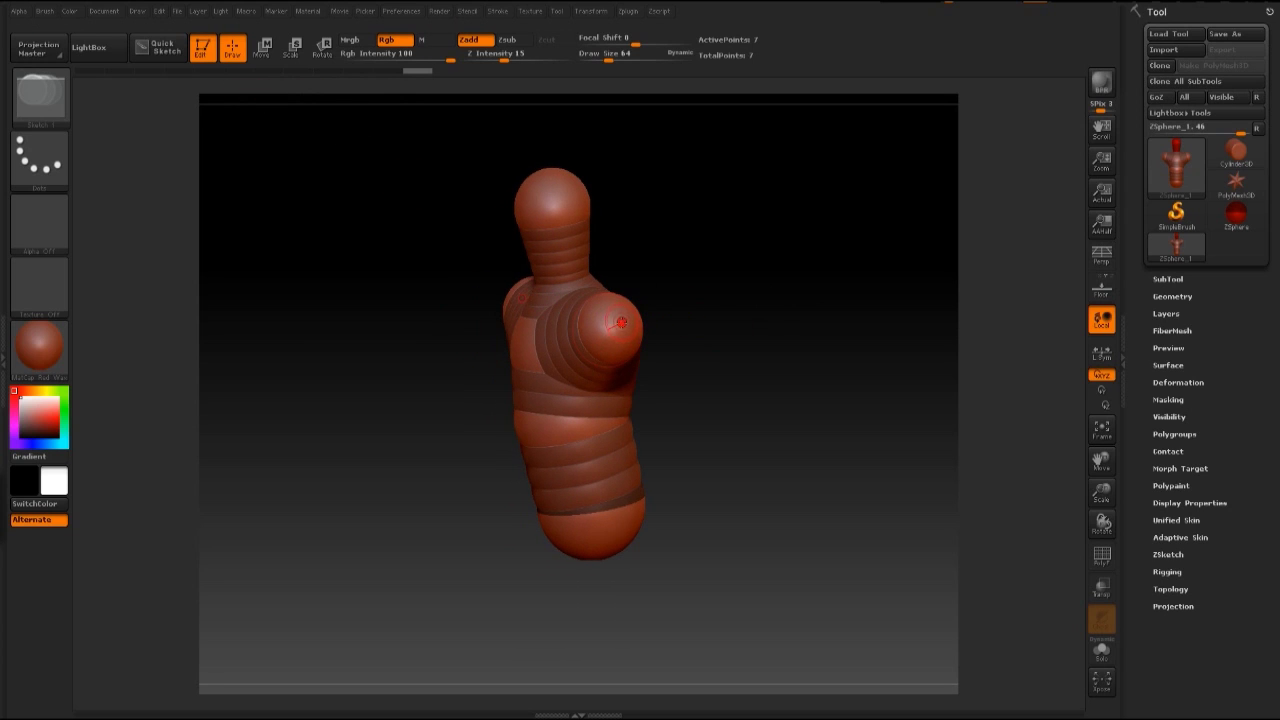
pyautogui.moveTo(621, 323); pyautogui.dragTo(644, 330)
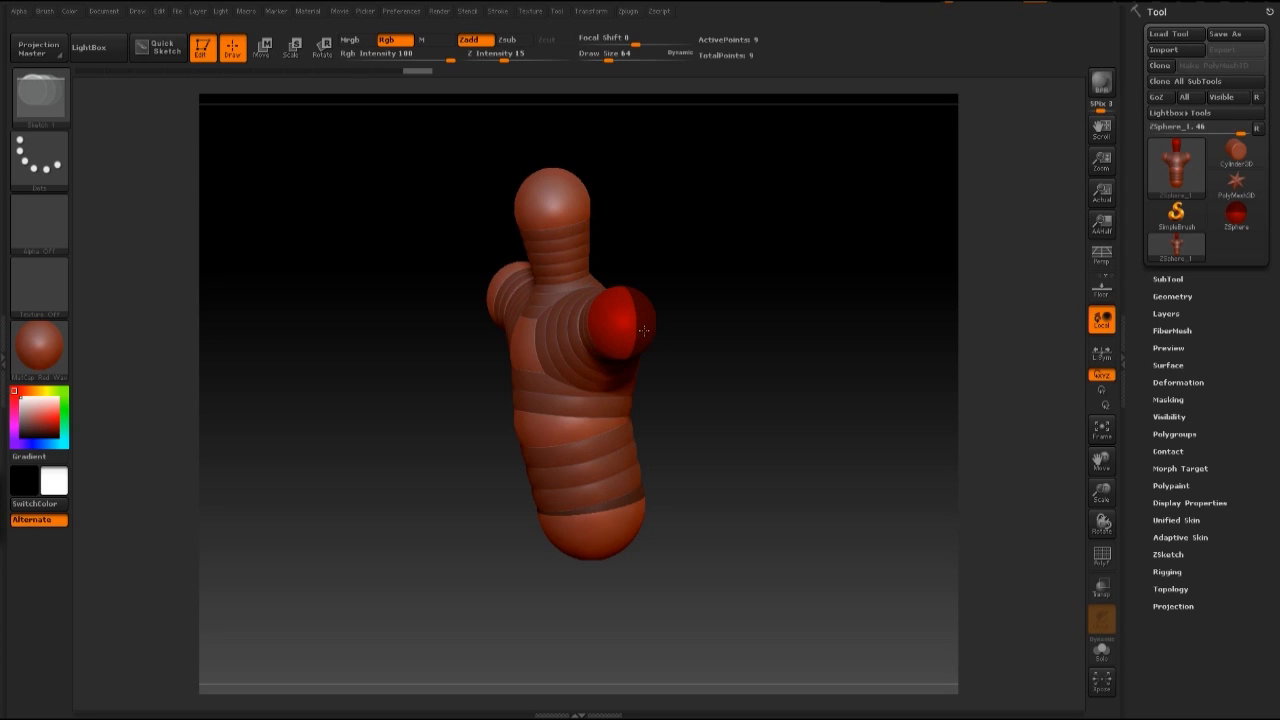
pyautogui.moveTo(644, 330)
pyautogui.keyDown('ctrl'); pyautogui.mouseDown()
pyautogui.moveTo(814, 292)
pyautogui.moveTo(985, 228)
pyautogui.mouseUp(); pyautogui.keyUp('ctrl')
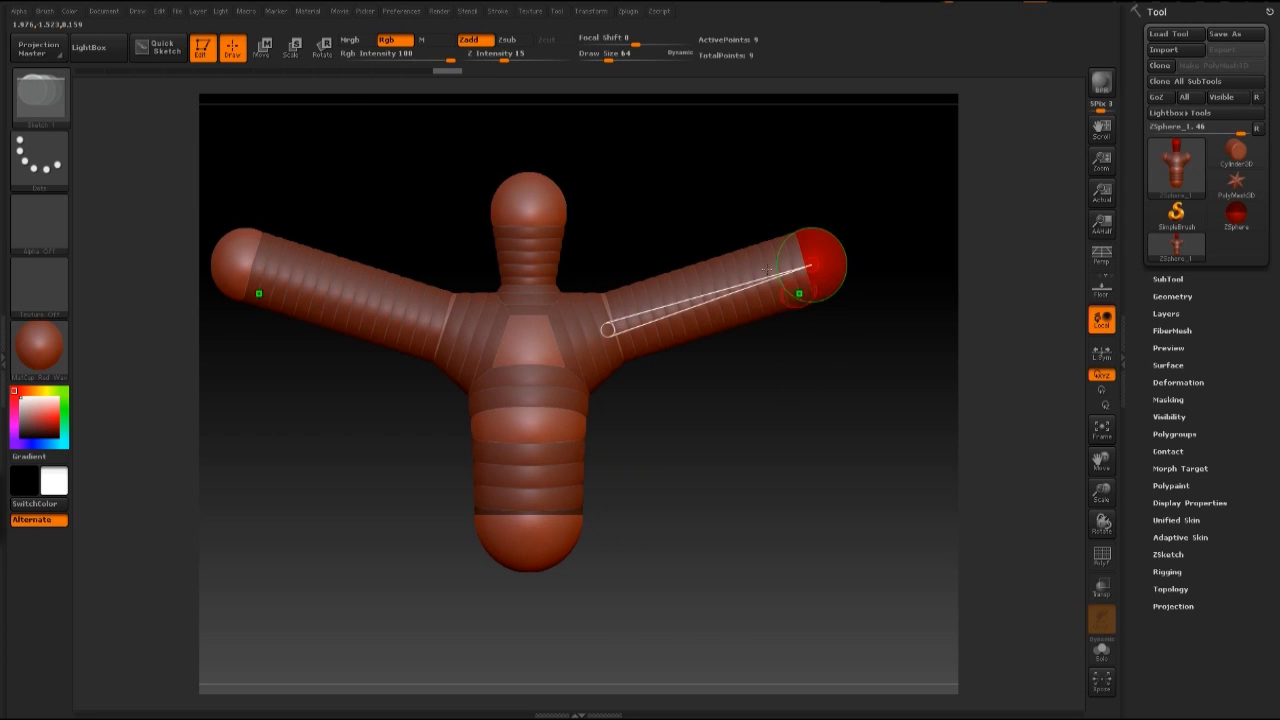
# Step: Scale down the ZSpheres at the arm ends and move them downward so the arms angle toward the hips
pyautogui.click(291, 47)
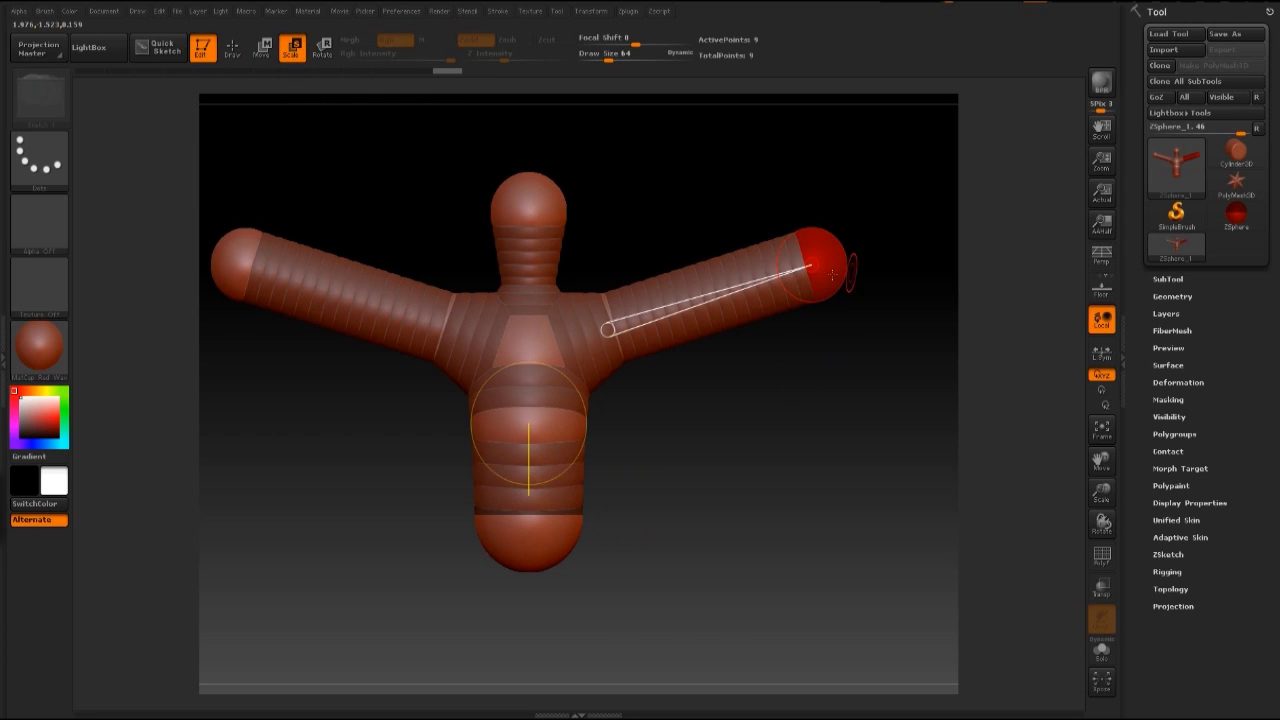
pyautogui.moveTo(828, 264); pyautogui.dragTo(760, 100)
pyautogui.press('w')
pyautogui.moveTo(813, 257); pyautogui.dragTo(759, 472)
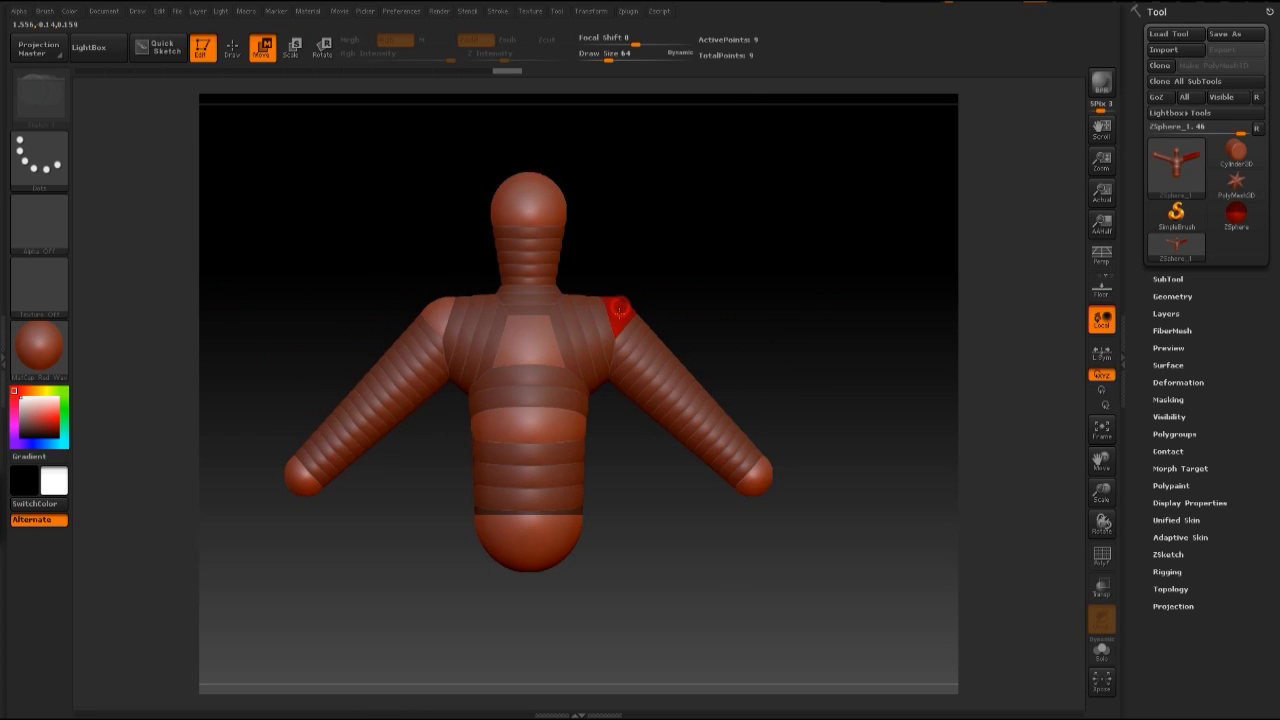
# Step: Lower the mirrored shoulder ZSpheres slightly, adjust their scale and move them outward to broaden the shoulders
pyautogui.moveTo(617, 309); pyautogui.dragTo(620, 335)
pyautogui.press('e')
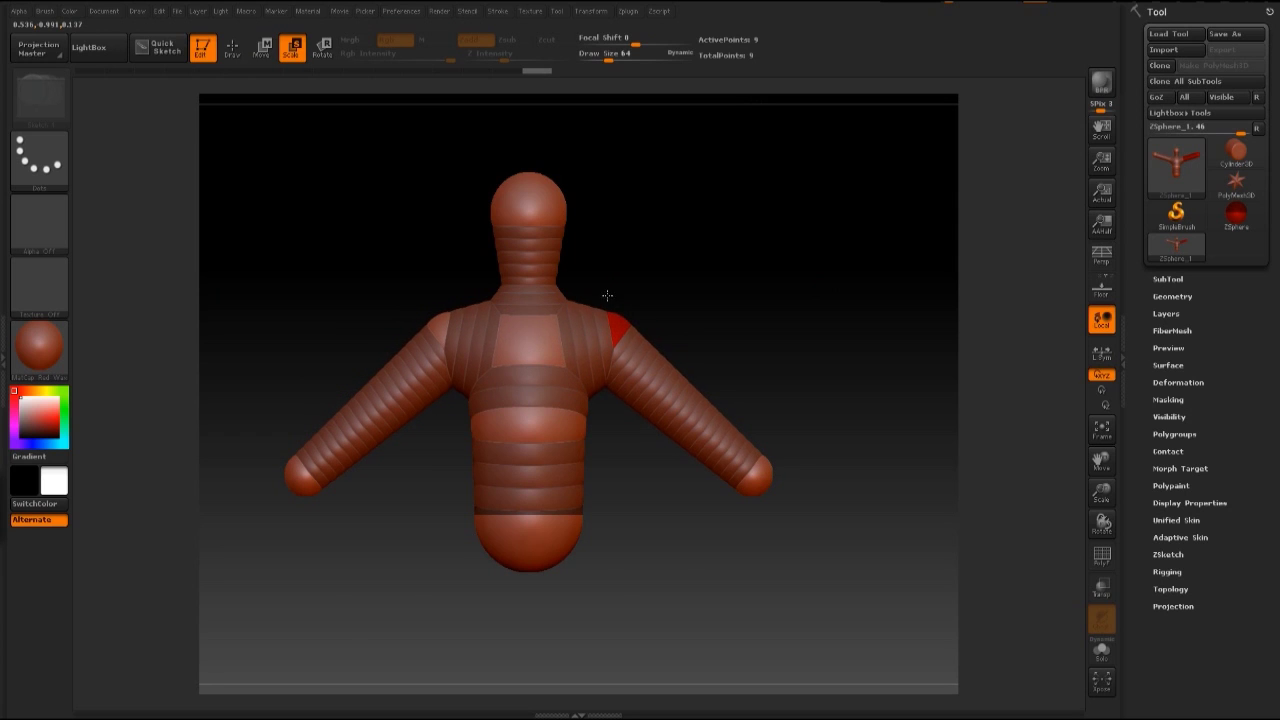
pyautogui.moveTo(800, 314); pyautogui.dragTo(760, 328)
pyautogui.press('w')
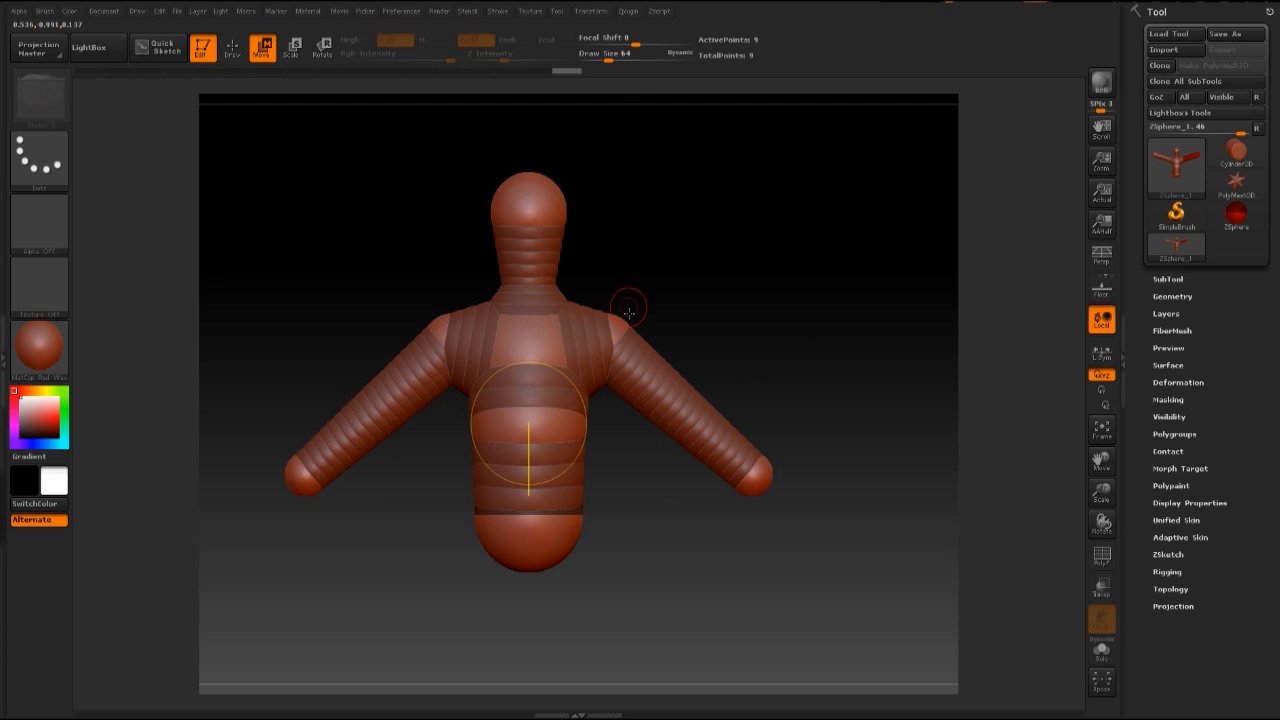
pyautogui.moveTo(620, 325)
pyautogui.mouseDown()
pyautogui.moveTo(625, 340)
pyautogui.moveTo(643, 322)
pyautogui.mouseUp()
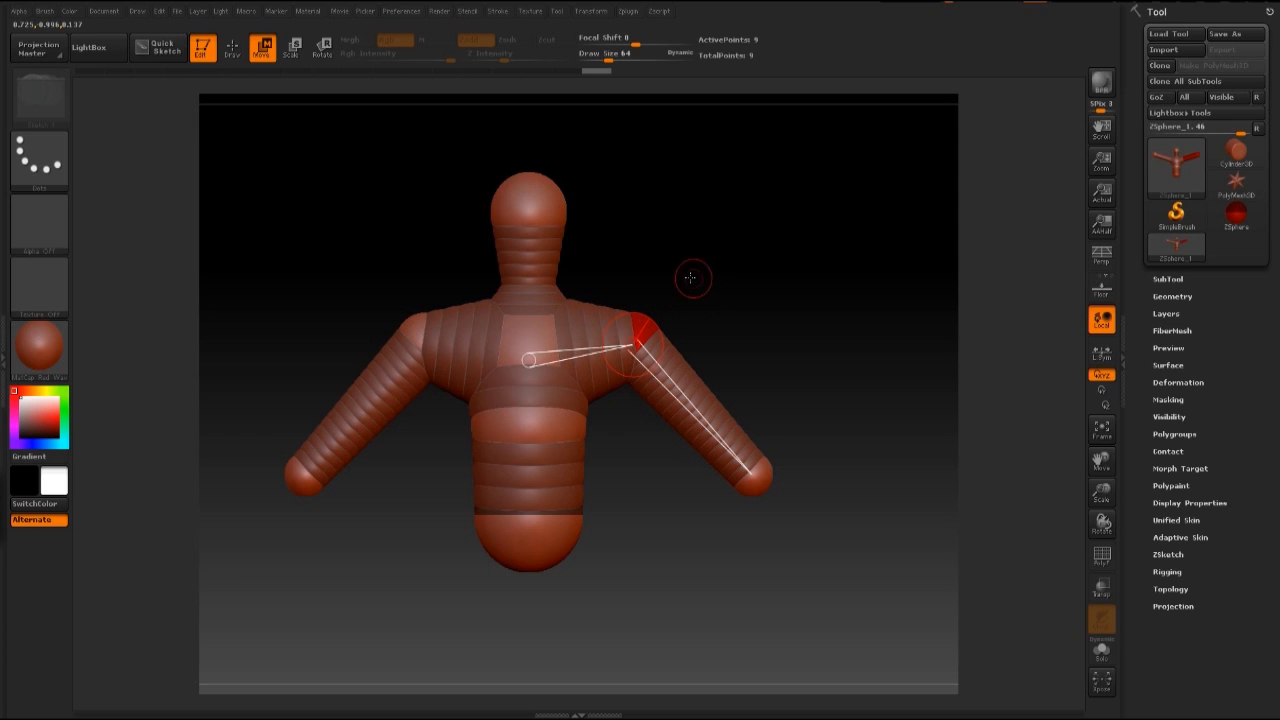
pyautogui.moveTo(787, 296); pyautogui.dragTo(720, 300)
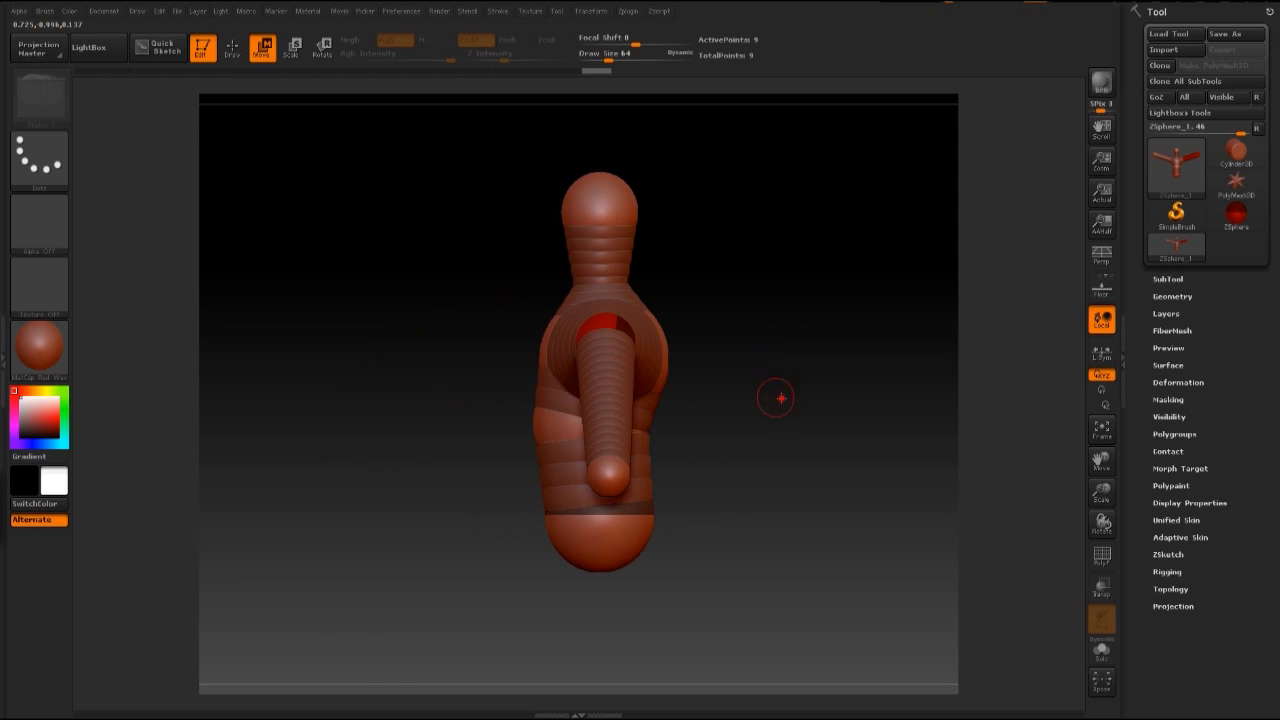
# Step: Move the arm-end ZSpheres down and outward to lengthen the upper arms, and nudge the shoulder ZSpheres slightly inward
pyautogui.moveTo(781, 398); pyautogui.dragTo(779, 315)
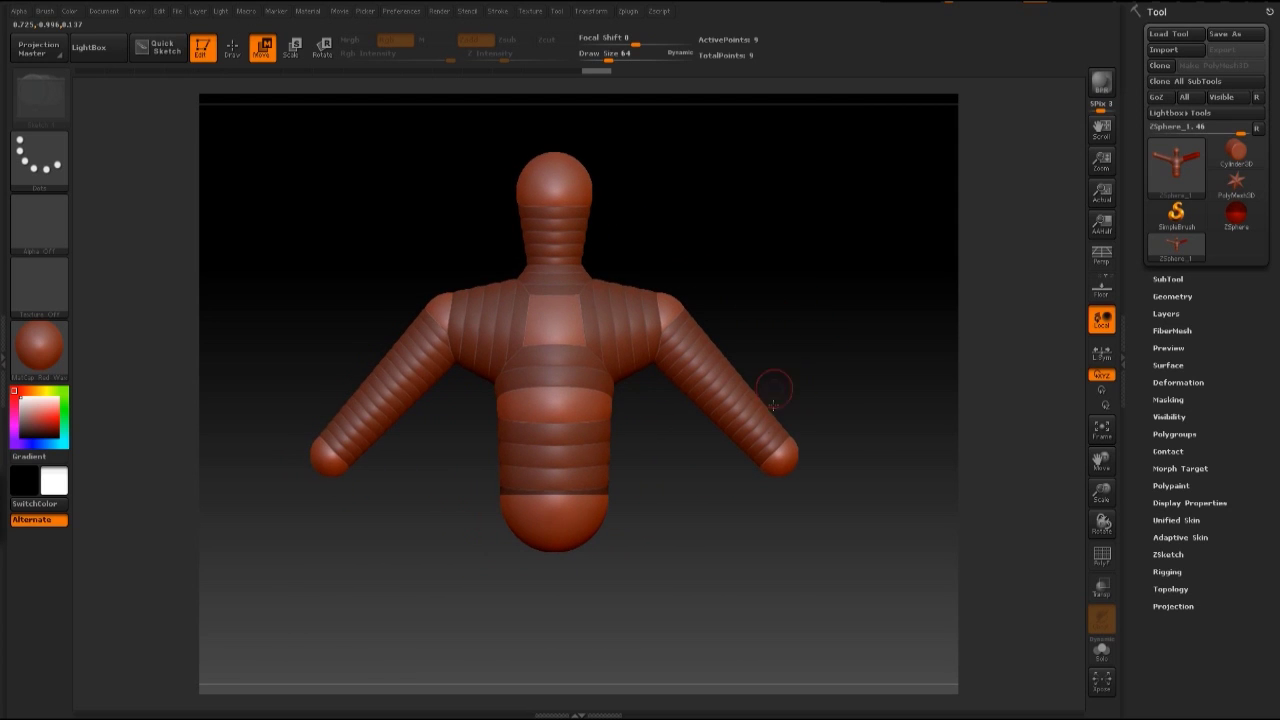
pyautogui.moveTo(790, 467); pyautogui.dragTo(816, 487)
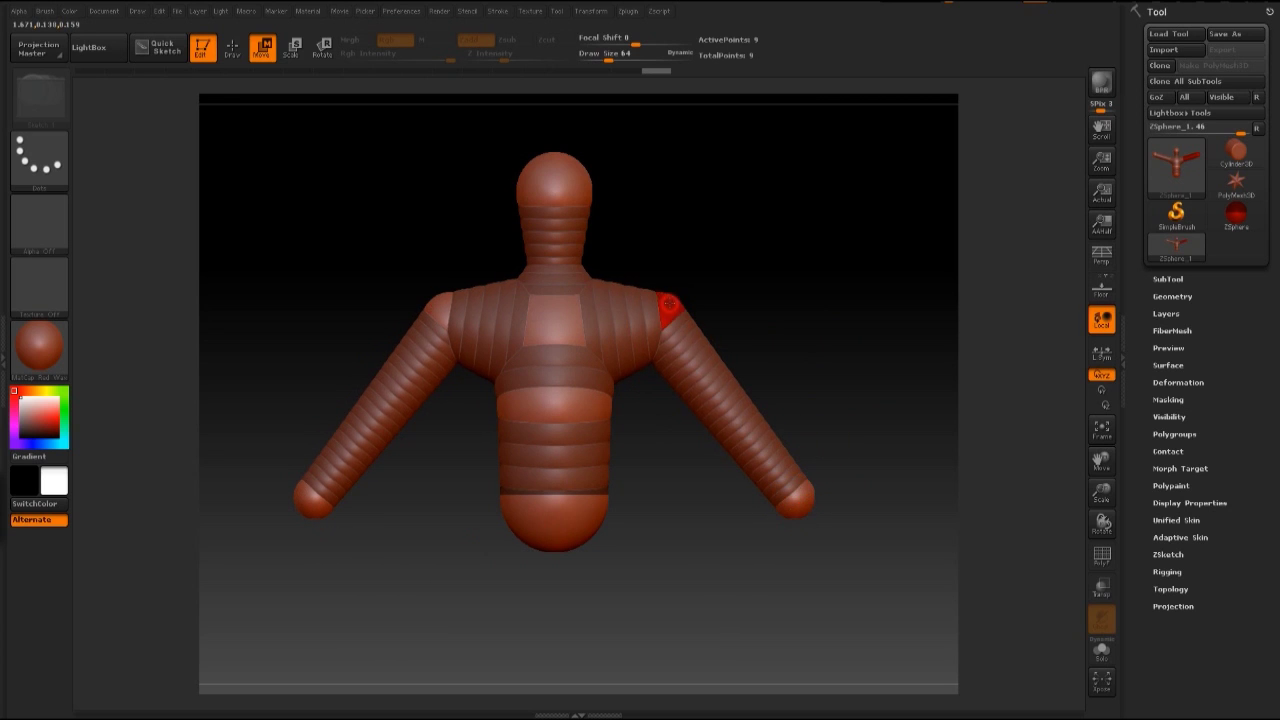
pyautogui.moveTo(669, 303); pyautogui.dragTo(664, 301)
pyautogui.keyDown('shift'); pyautogui.moveTo(824, 309); pyautogui.dragTo(869, 328); pyautogui.keyUp('shift')
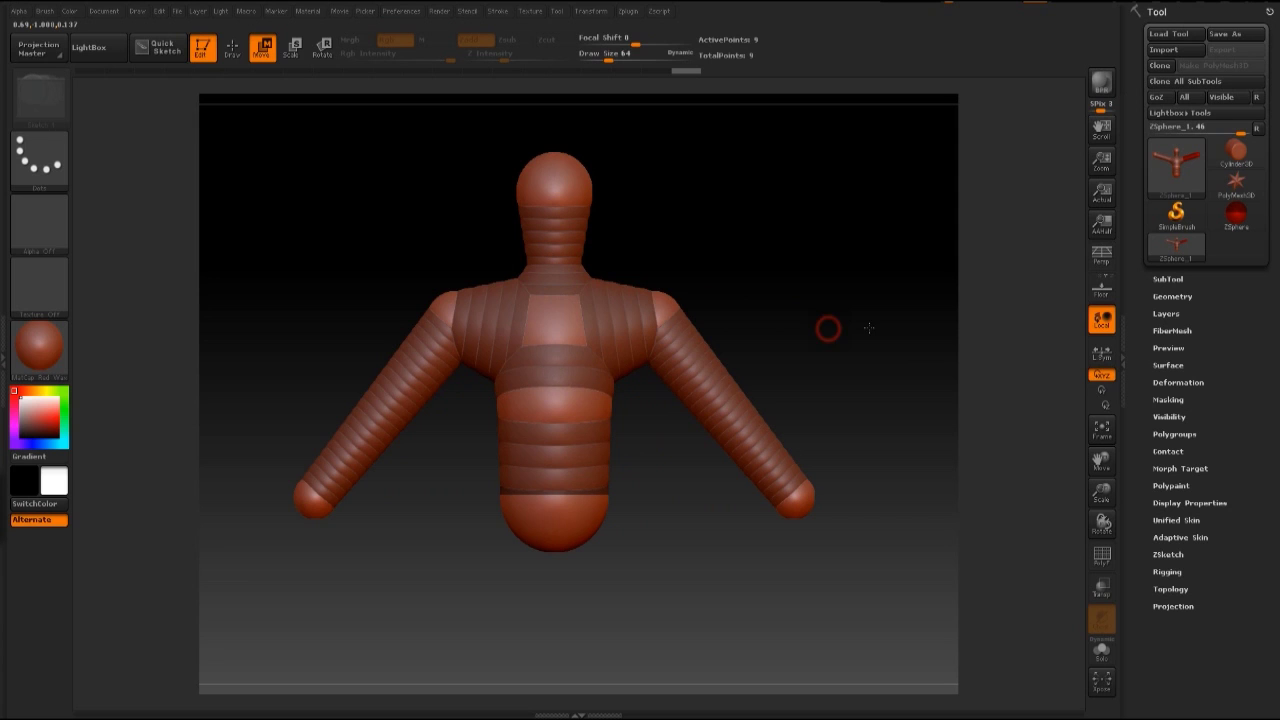
pyautogui.moveTo(813, 295)
pyautogui.keyDown('shift'); pyautogui.mouseDown()
pyautogui.moveTo(781, 285)
pyautogui.moveTo(824, 297)
pyautogui.moveTo(800, 306)
pyautogui.mouseUp(); pyautogui.keyUp('shift')
# Step: Add mirrored ZSpheres on the arm ends and extend them down and outward as forearms
pyautogui.moveTo(790, 399); pyautogui.dragTo(805, 255)
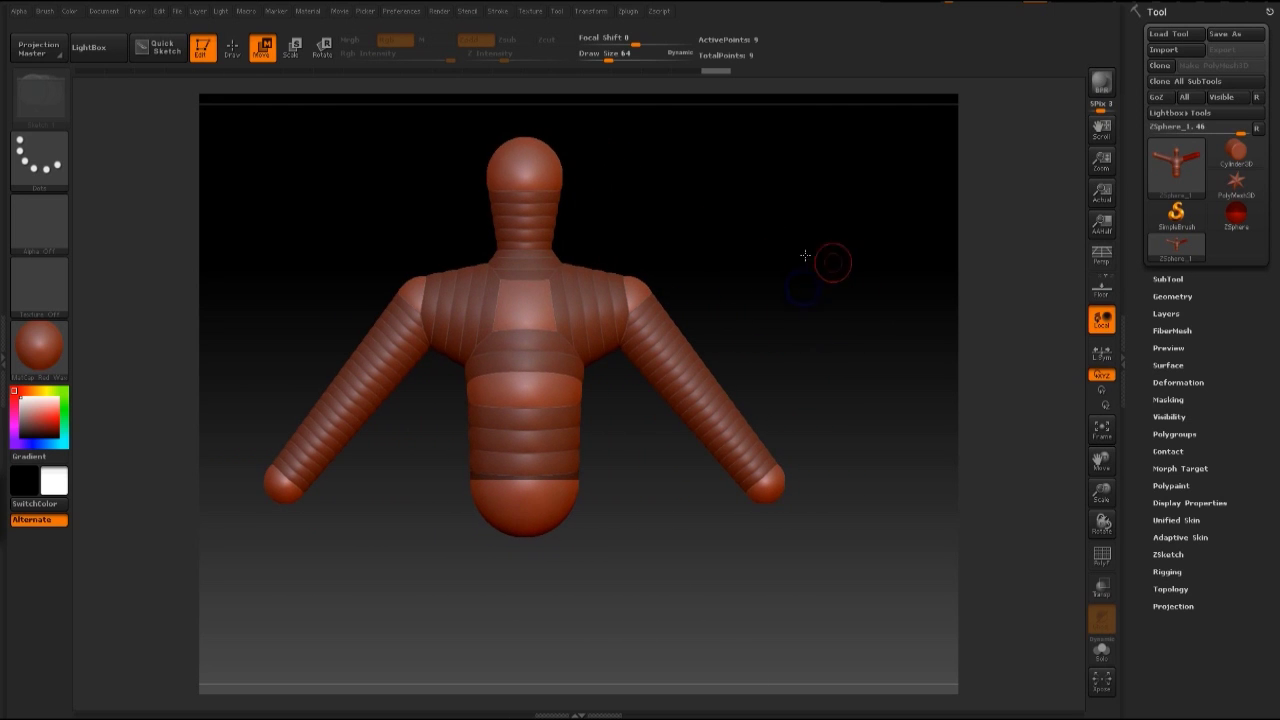
pyautogui.click(232, 50)
pyautogui.moveTo(757, 309)
pyautogui.mouseDown()
pyautogui.moveTo(826, 314)
pyautogui.moveTo(796, 309)
pyautogui.moveTo(741, 511)
pyautogui.moveTo(715, 447)
pyautogui.mouseUp()
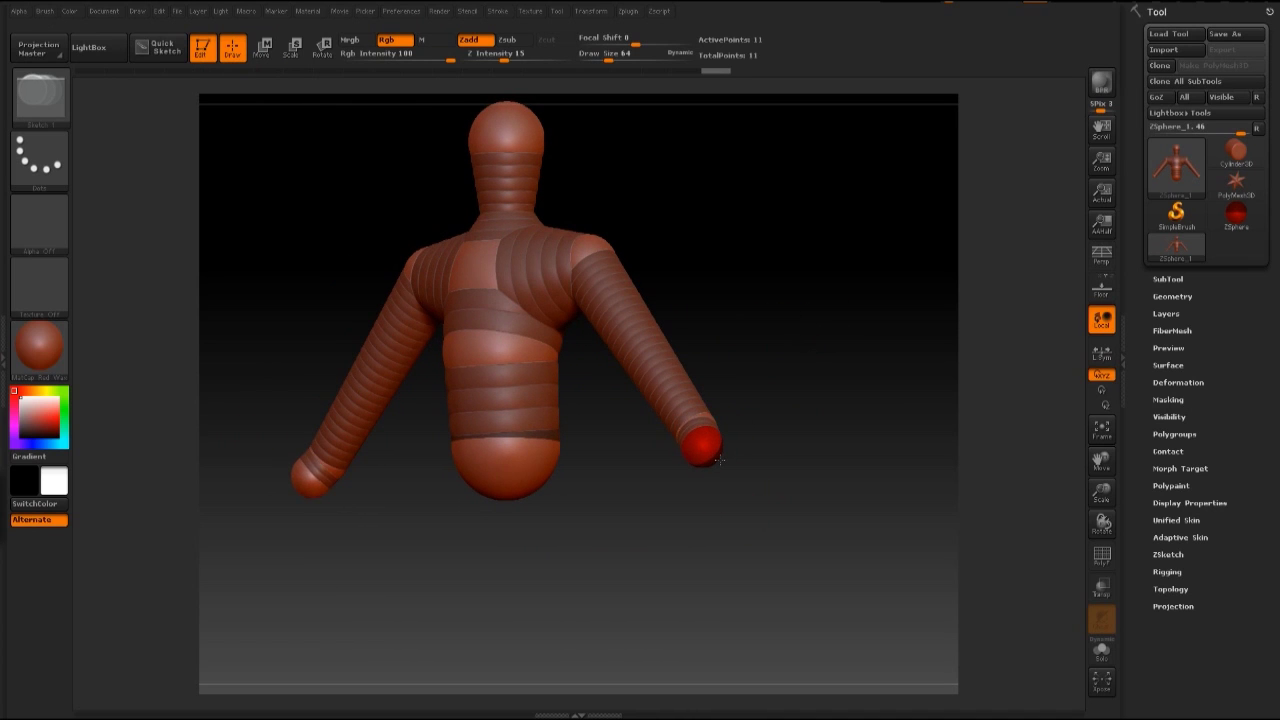
pyautogui.moveTo(721, 460); pyautogui.dragTo(720, 645)
pyautogui.keyDown('shift'); pyautogui.moveTo(655, 578); pyautogui.dragTo(666, 587); pyautogui.keyUp('shift')
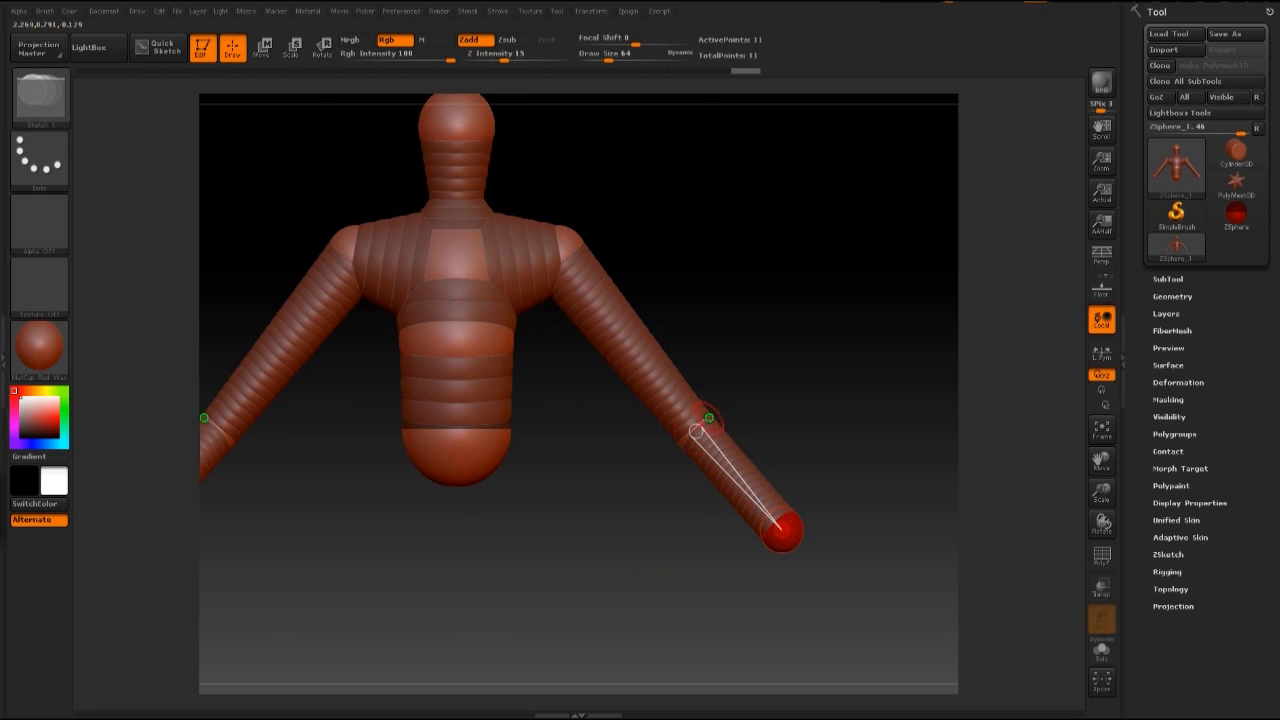
# Step: Reposition the elbow and wrist ZSpheres so the forearms bend slightly forward in the side view
pyautogui.press('w')
pyautogui.moveTo(708, 418)
pyautogui.mouseDown()
pyautogui.moveTo(688, 397)
pyautogui.moveTo(776, 405)
pyautogui.moveTo(733, 390)
pyautogui.moveTo(731, 402)
pyautogui.mouseUp()
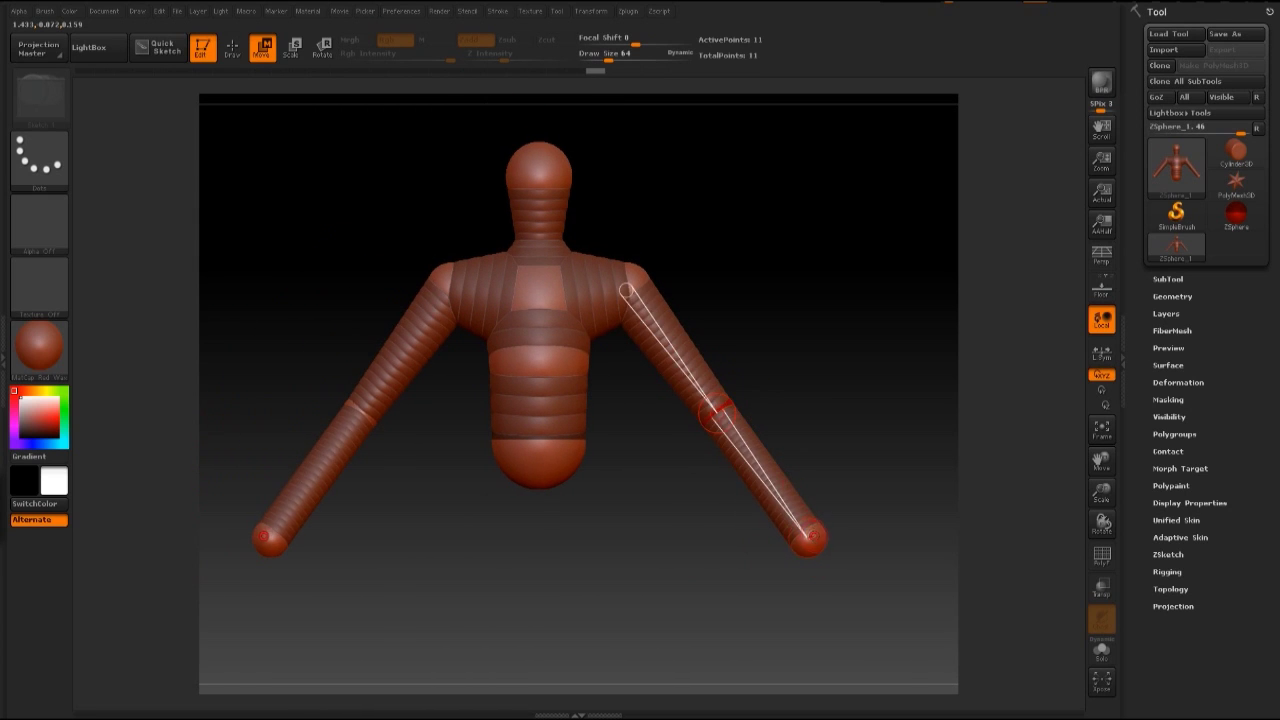
pyautogui.moveTo(809, 539); pyautogui.dragTo(786, 509)
pyautogui.moveTo(822, 346); pyautogui.dragTo(755, 353)
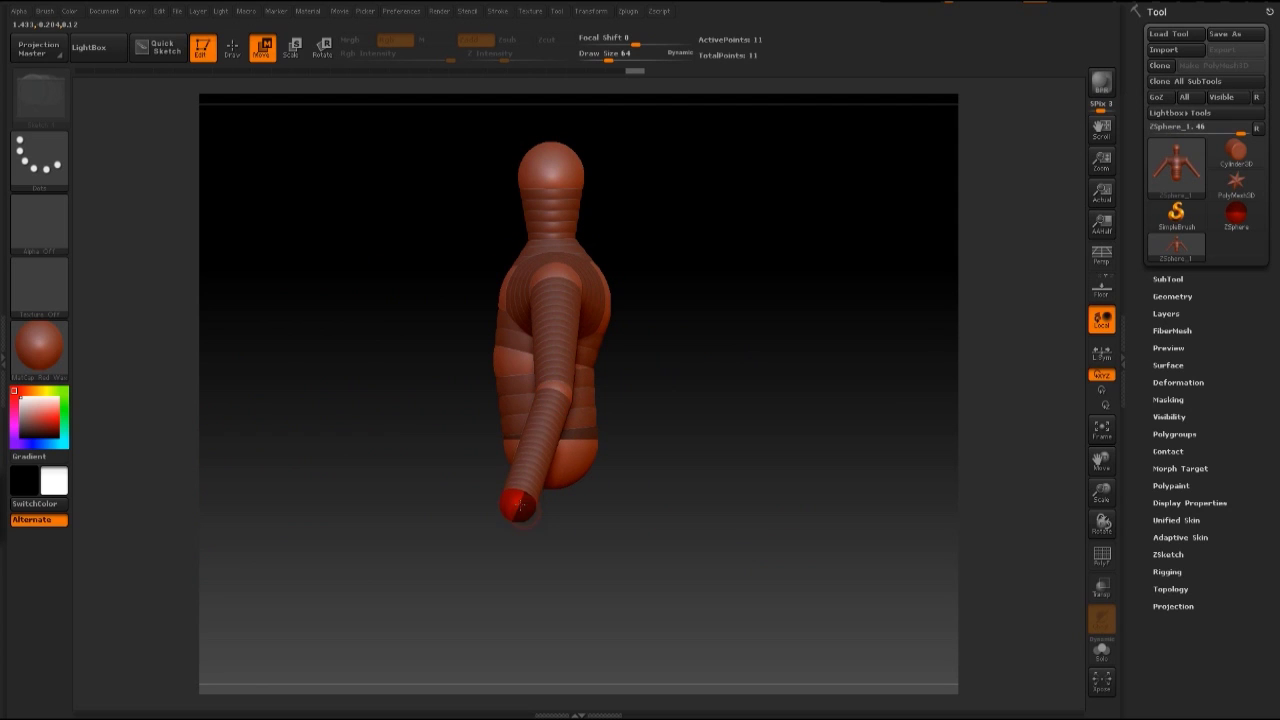
pyautogui.moveTo(714, 466); pyautogui.dragTo(785, 459)
pyautogui.keyDown('alt'); pyautogui.moveTo(657, 460); pyautogui.dragTo(808, 448); pyautogui.keyUp('alt')
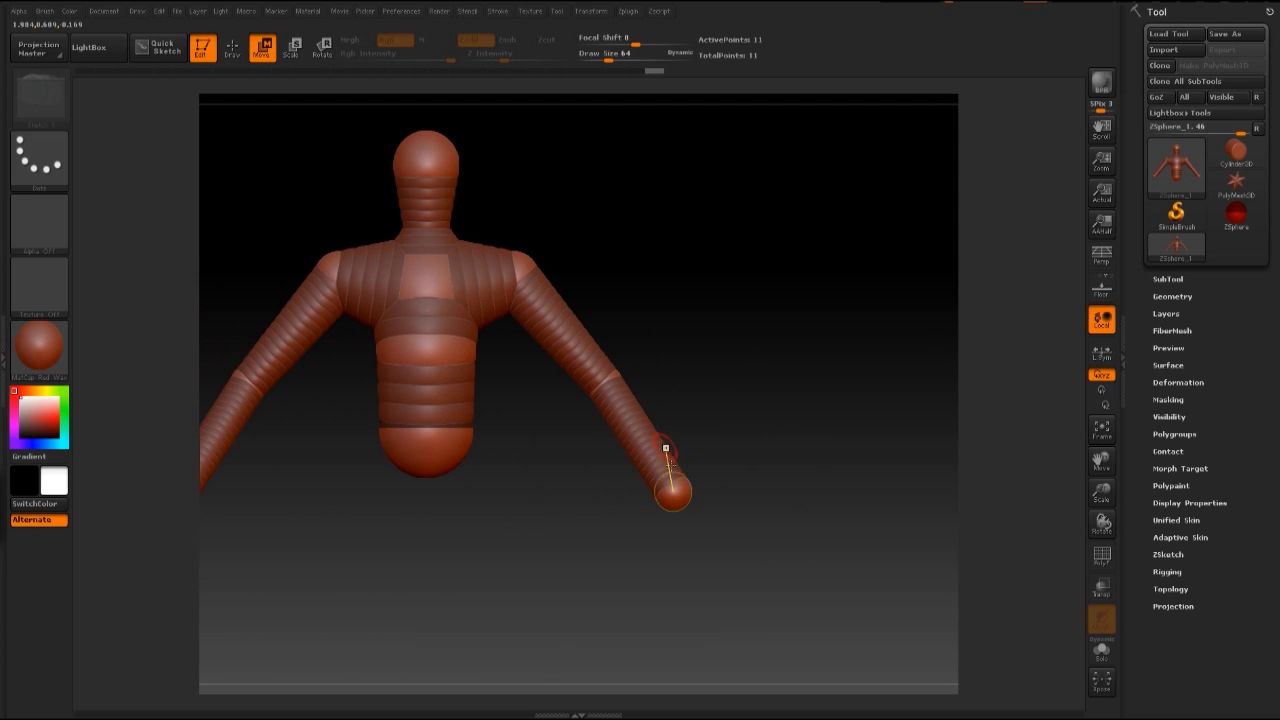
# Step: Add mirrored ZSpheres on the wrists and move them just beyond the forearms to form the hands
pyautogui.moveTo(680, 468)
pyautogui.mouseDown()
pyautogui.moveTo(811, 380)
pyautogui.moveTo(828, 387)
pyautogui.moveTo(677, 364)
pyautogui.moveTo(672, 382)
pyautogui.moveTo(803, 380)
pyautogui.moveTo(782, 336)
pyautogui.moveTo(749, 320)
pyautogui.moveTo(762, 397)
pyautogui.moveTo(835, 347)
pyautogui.mouseUp()
pyautogui.click(236, 49)
pyautogui.moveTo(844, 364)
pyautogui.mouseDown()
pyautogui.moveTo(810, 370)
pyautogui.moveTo(691, 486)
pyautogui.moveTo(711, 494)
pyautogui.moveTo(691, 448)
pyautogui.moveTo(703, 456)
pyautogui.mouseUp()
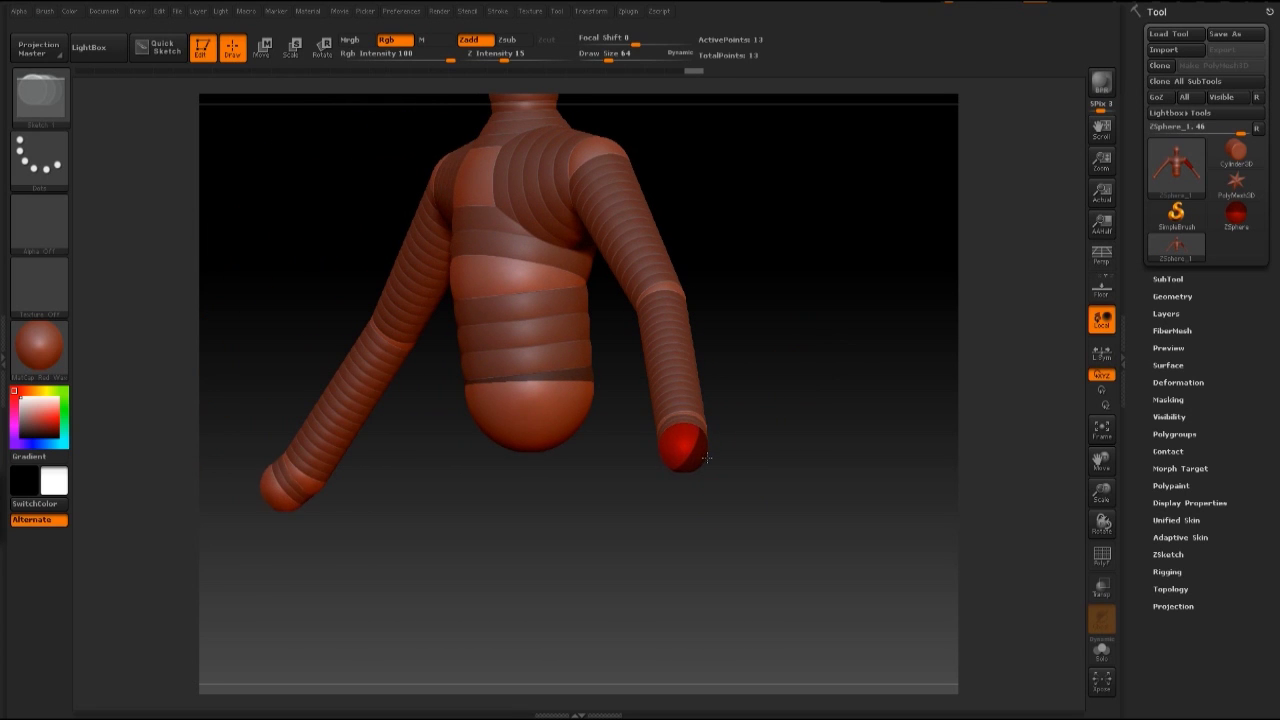
pyautogui.moveTo(788, 486)
pyautogui.mouseDown()
pyautogui.moveTo(777, 481)
pyautogui.moveTo(786, 458)
pyautogui.moveTo(702, 464)
pyautogui.moveTo(806, 446)
pyautogui.moveTo(692, 478)
pyautogui.moveTo(790, 525)
pyautogui.mouseUp()
pyautogui.press('w')
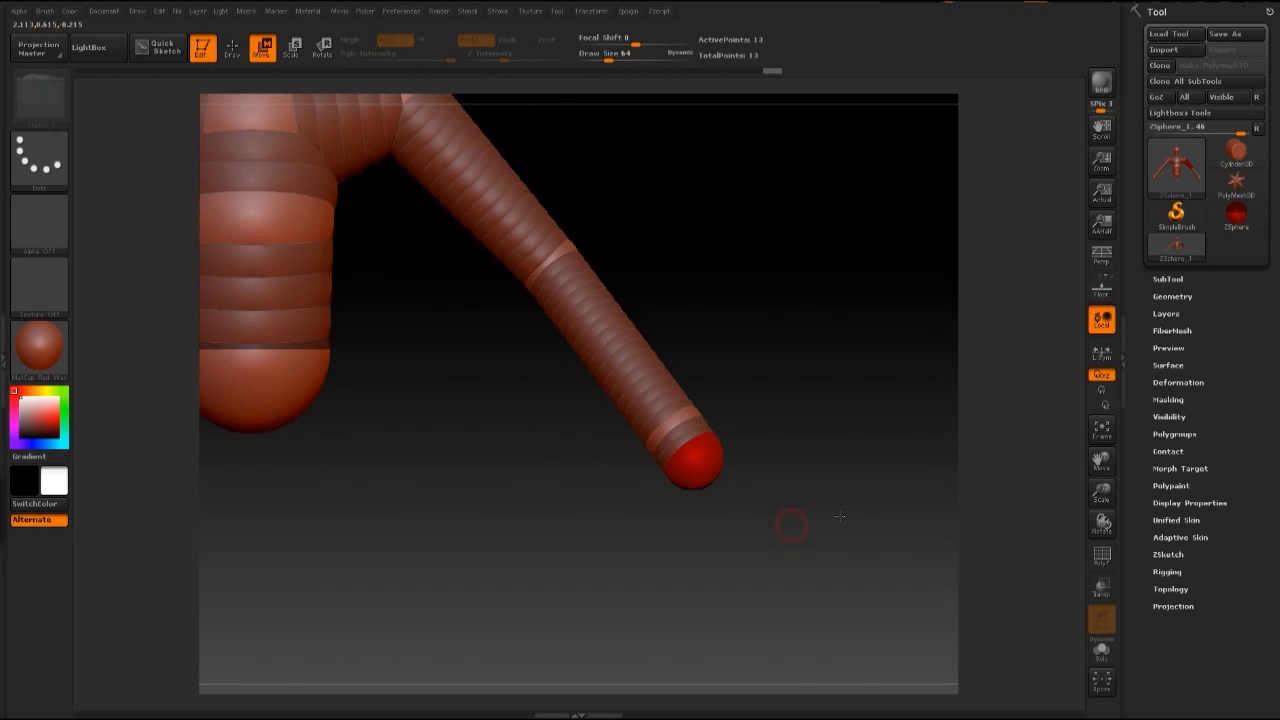
pyautogui.moveTo(790, 438); pyautogui.dragTo(780, 437)
# Step: Set the draw size to 37 and add a small mirrored thumb-base ZSphere on the inner side of the hand
pyautogui.click(233, 48)
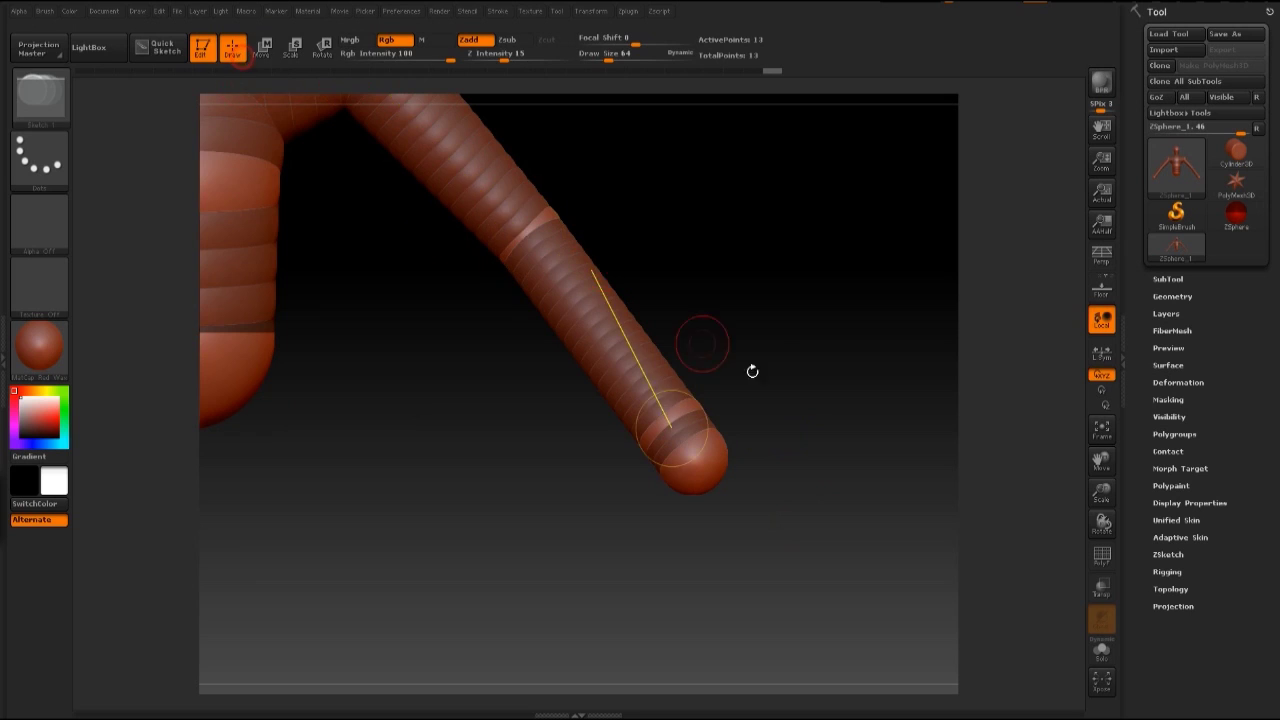
pyautogui.moveTo(754, 368)
pyautogui.mouseDown()
pyautogui.moveTo(779, 345)
pyautogui.moveTo(703, 406)
pyautogui.moveTo(740, 451)
pyautogui.moveTo(639, 454)
pyautogui.mouseUp()
pyautogui.press('s')
pyautogui.moveTo(806, 426); pyautogui.dragTo(796, 405)
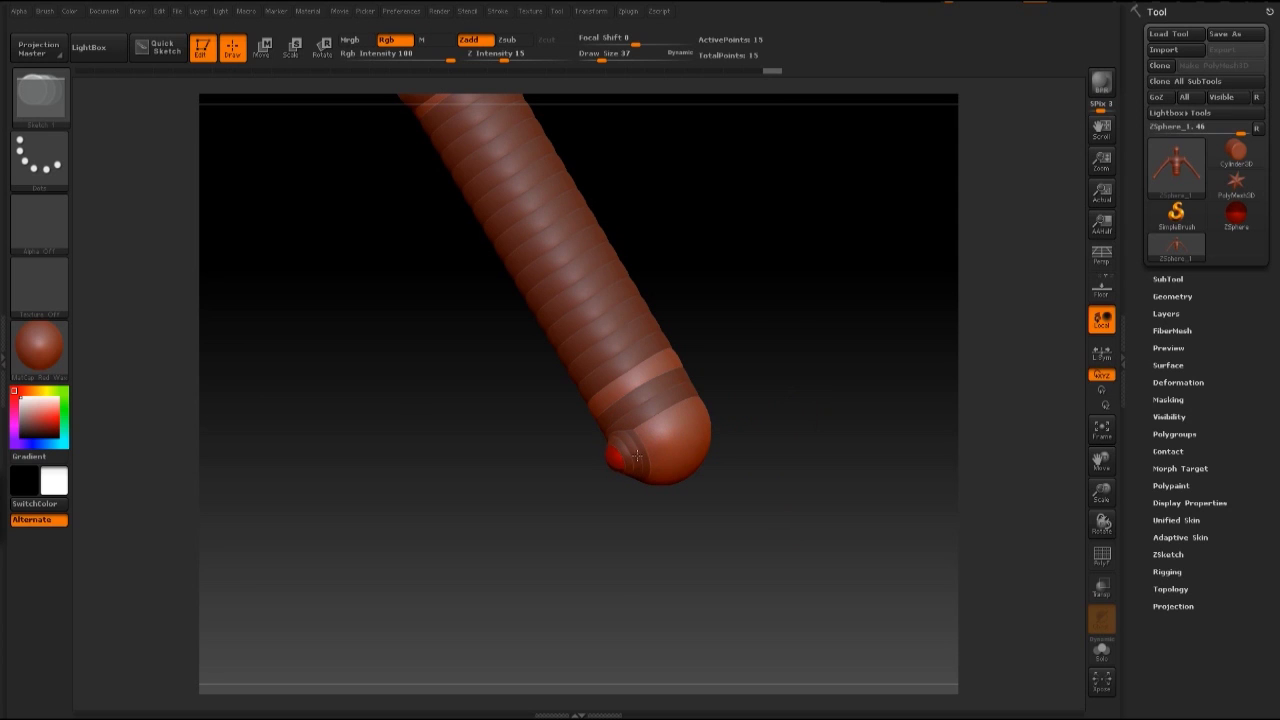
pyautogui.moveTo(635, 455); pyautogui.dragTo(636, 456)
pyautogui.moveTo(744, 460); pyautogui.dragTo(755, 448)
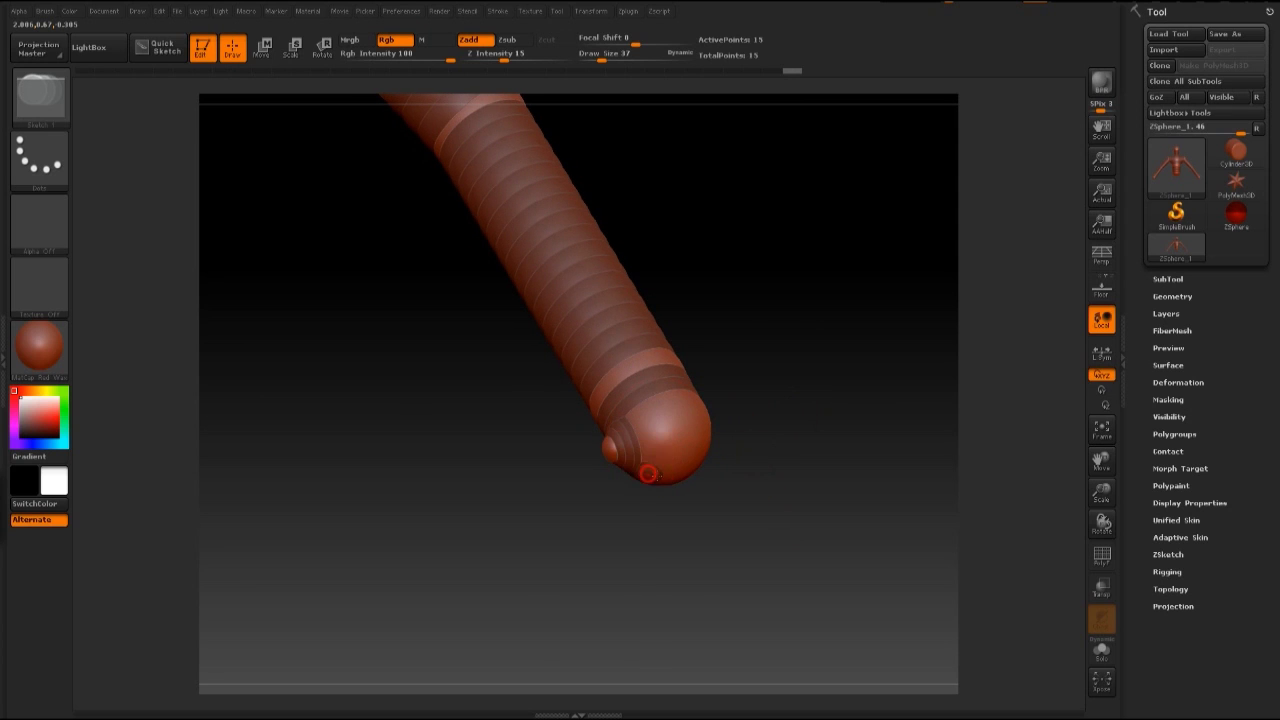
# Step: Add four small mirrored ZSpheres across the end of the hand as the finger bases
pyautogui.moveTo(663, 477); pyautogui.dragTo(664, 477)
pyautogui.moveTo(784, 473); pyautogui.dragTo(714, 466)
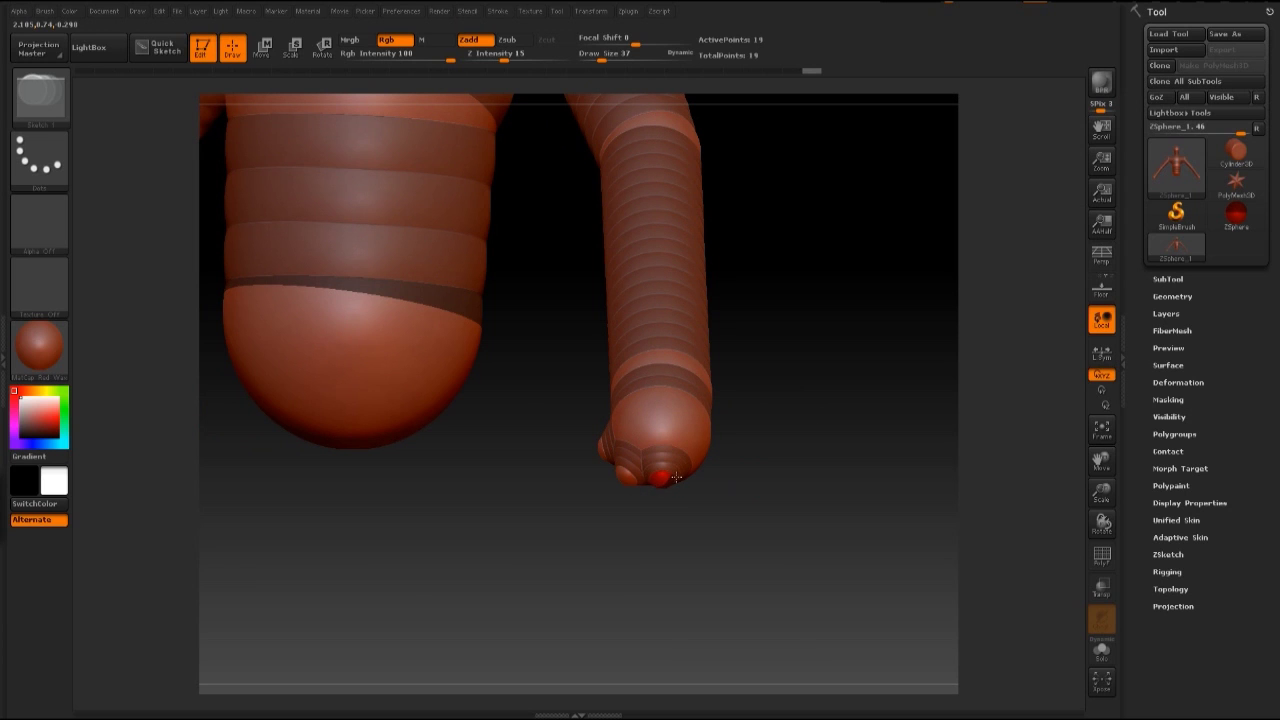
pyautogui.moveTo(677, 477); pyautogui.dragTo(693, 445)
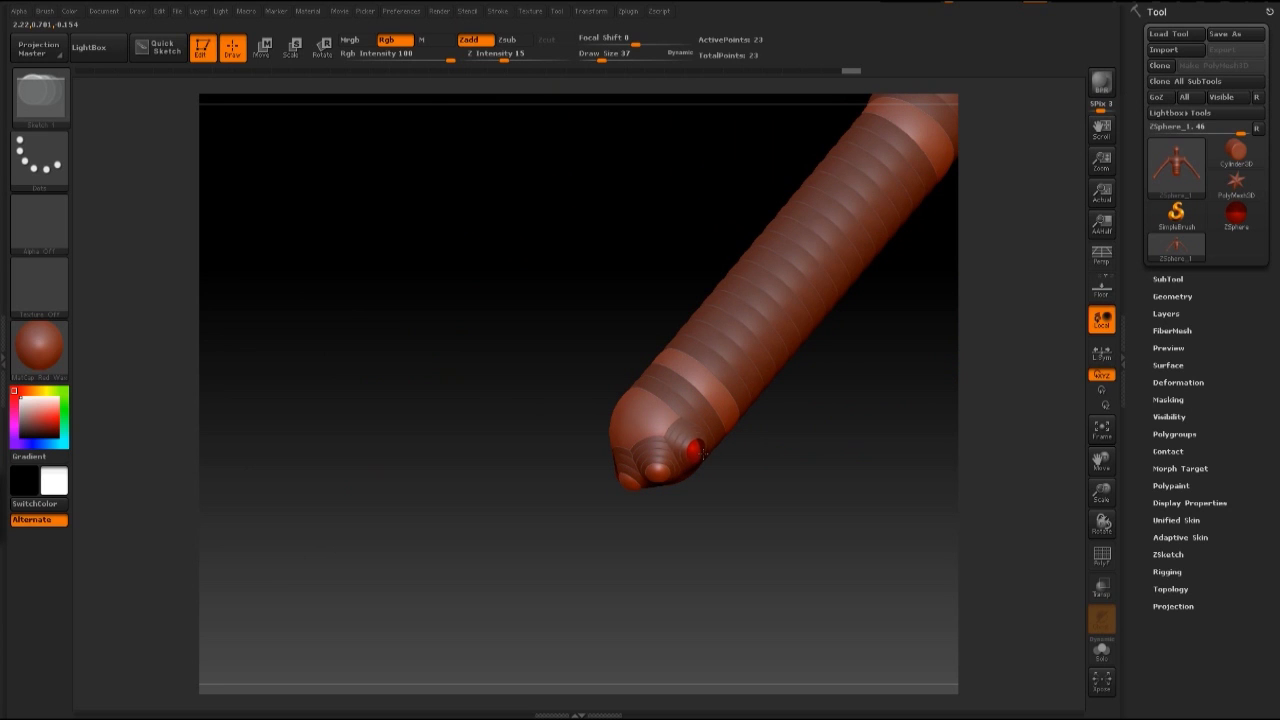
# Step: Remove the outermost finger-base ZSphere and place it again on the outer side of the hand
pyautogui.moveTo(704, 521); pyautogui.dragTo(746, 474)
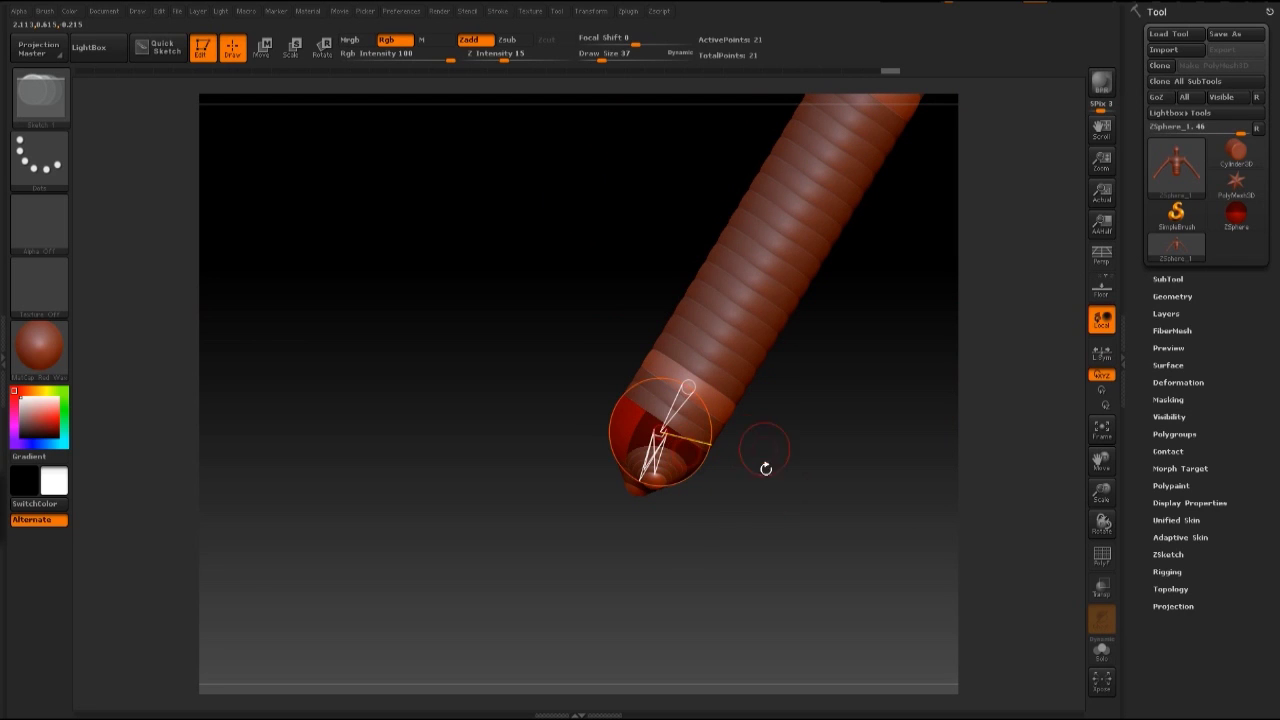
pyautogui.moveTo(766, 449); pyautogui.dragTo(790, 410)
pyautogui.moveTo(790, 498)
pyautogui.mouseDown()
pyautogui.moveTo(795, 517)
pyautogui.moveTo(829, 526)
pyautogui.moveTo(817, 520)
pyautogui.mouseUp()
pyautogui.keyDown('ctrl'); pyautogui.moveTo(815, 520); pyautogui.dragTo(780, 486, button='right'); pyautogui.keyUp('ctrl')
pyautogui.moveTo(797, 500); pyautogui.dragTo(746, 486)
pyautogui.keyDown('ctrl'); pyautogui.moveTo(733, 474); pyautogui.dragTo(755, 476, button='right'); pyautogui.keyUp('ctrl')
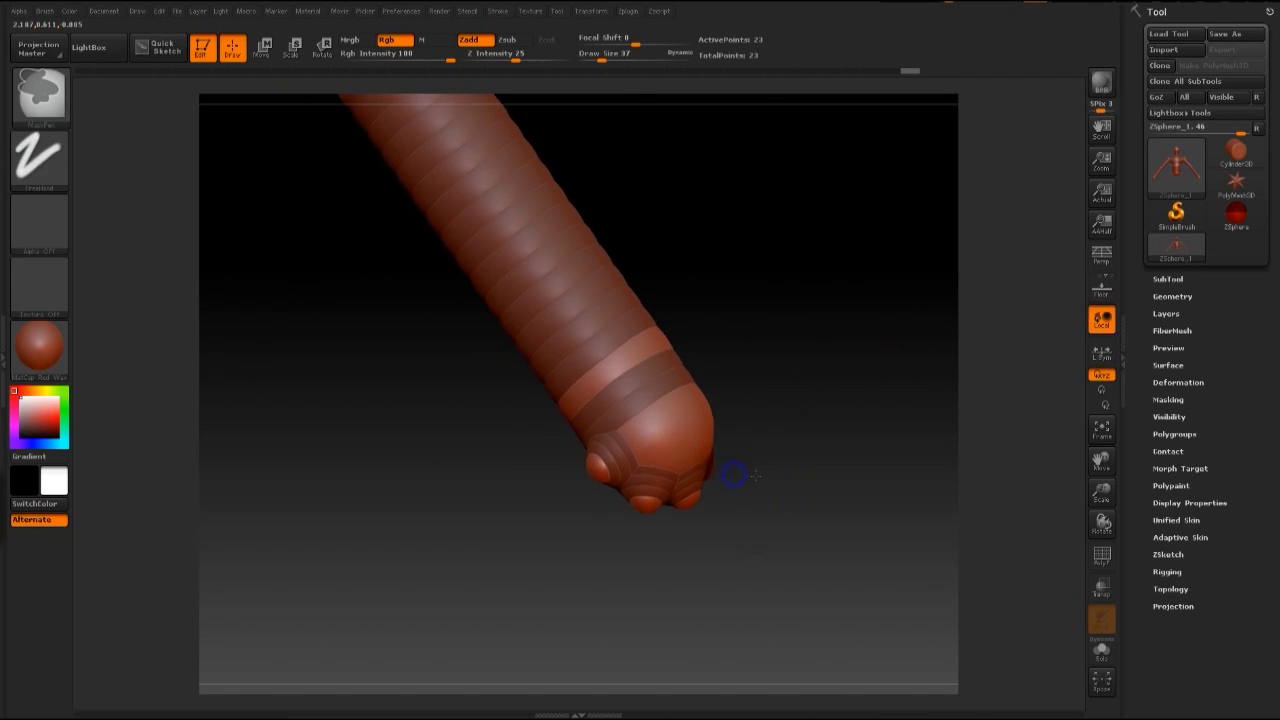
# Step: Add a ZSphere on the thumb base, extend it away from the hand and scale up its tip
pyautogui.moveTo(733, 475)
pyautogui.mouseDown()
pyautogui.moveTo(803, 431)
pyautogui.moveTo(833, 442)
pyautogui.mouseUp()
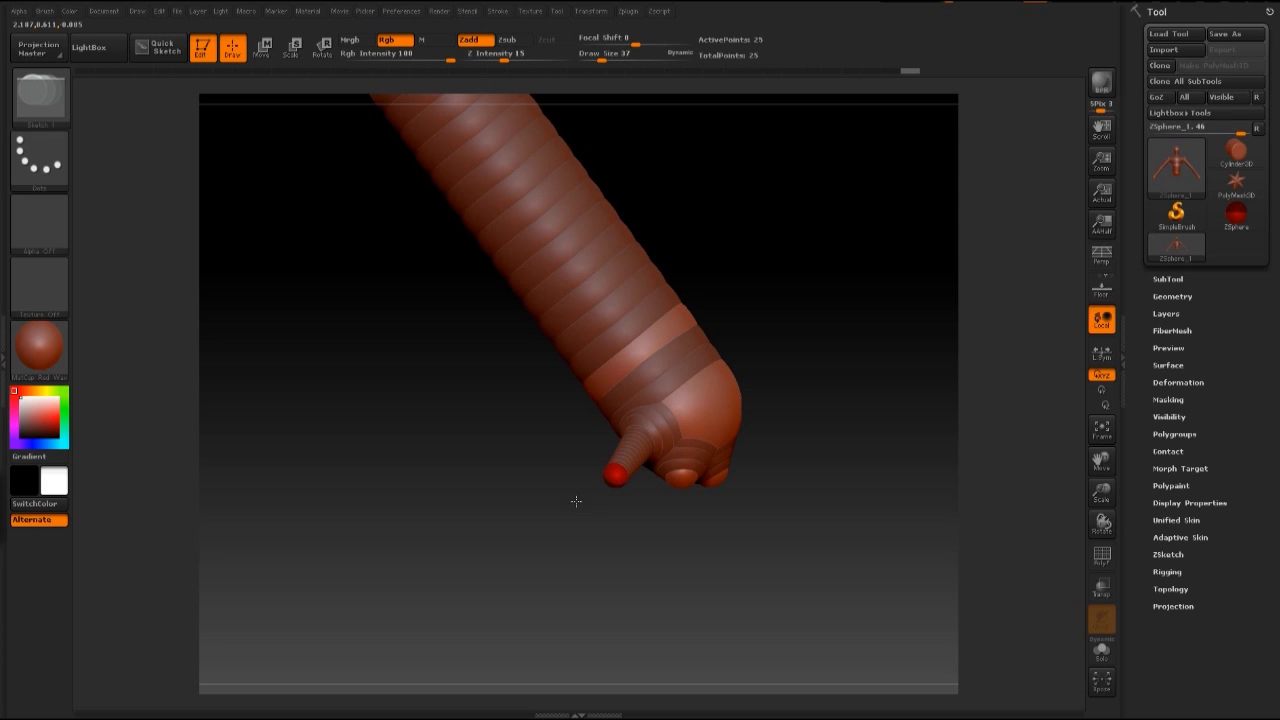
pyautogui.moveTo(700, 541); pyautogui.dragTo(614, 528)
pyautogui.press('e')
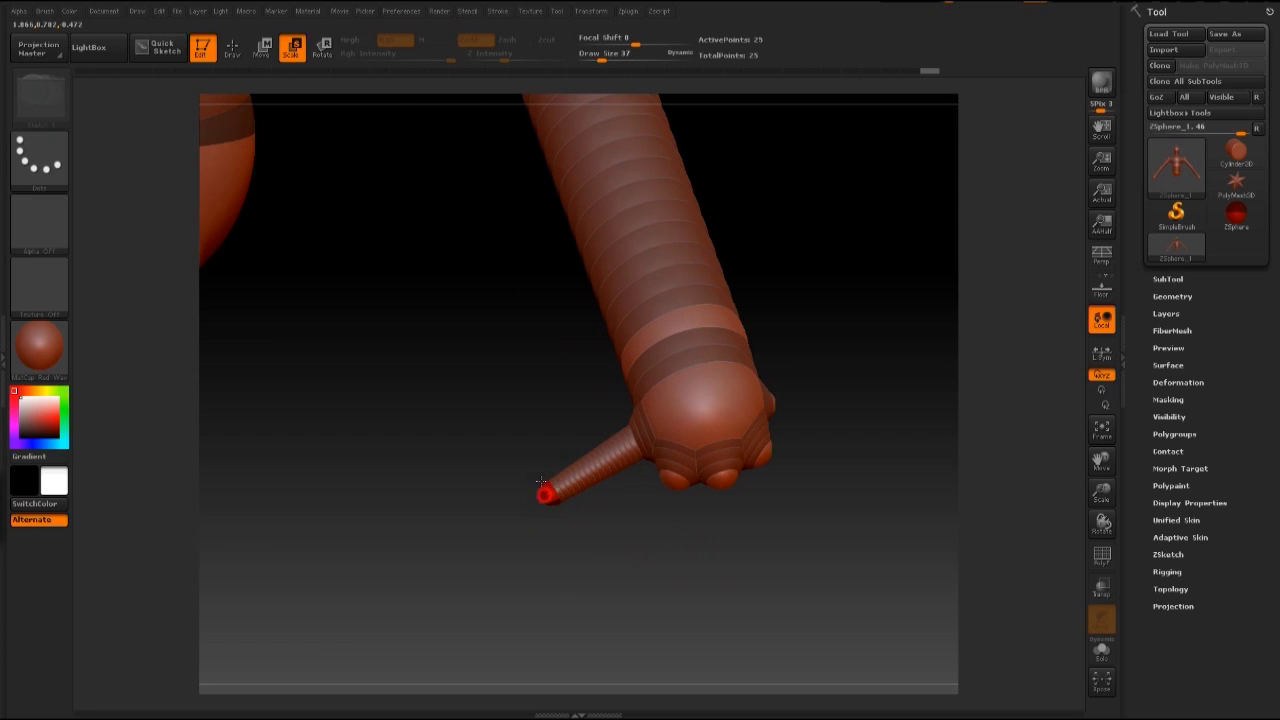
pyautogui.press('w')
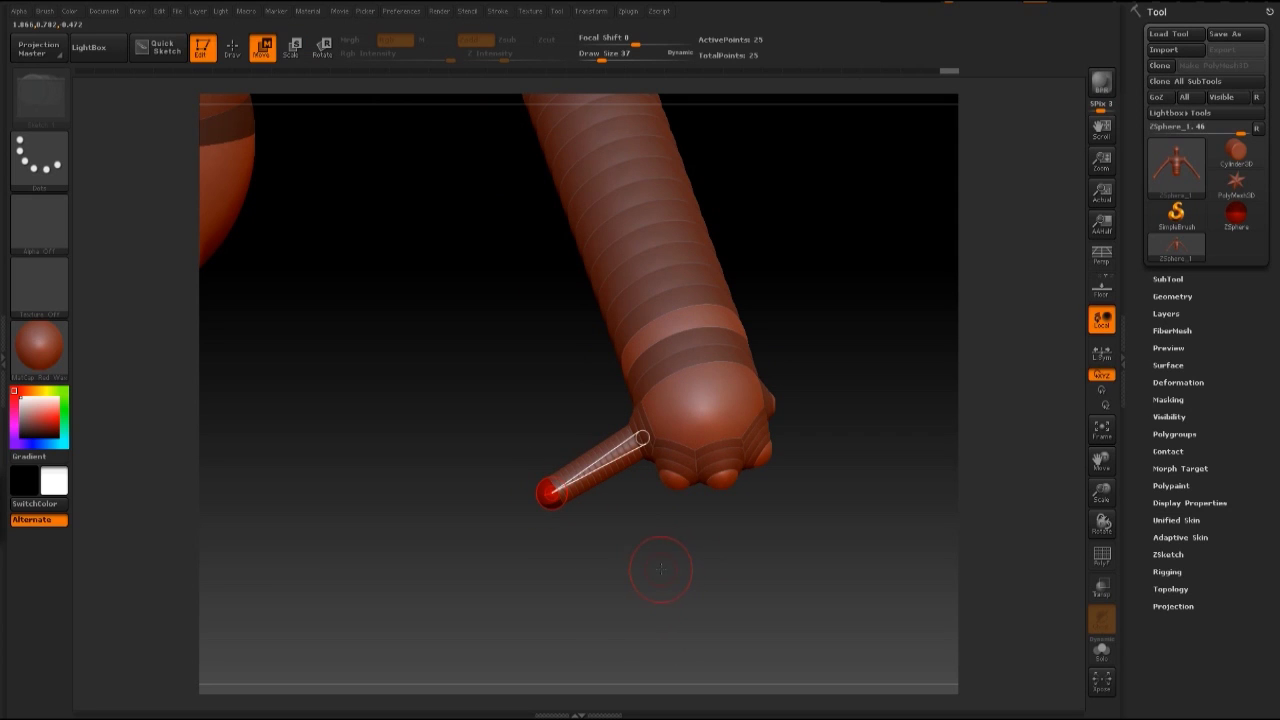
# Step: Add a ZSphere on the finger base beside the thumb and extend it downward as the index finger
pyautogui.press('q')
pyautogui.moveTo(685, 560); pyautogui.dragTo(682, 505)
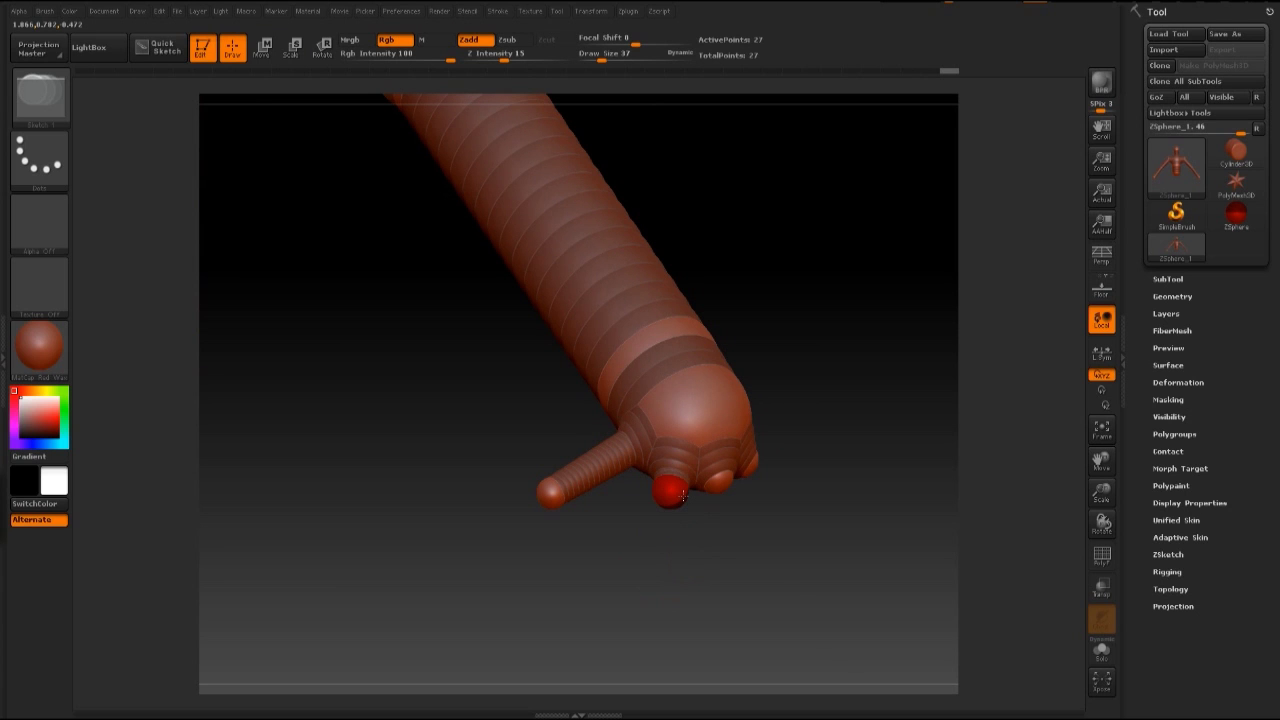
pyautogui.moveTo(676, 497); pyautogui.dragTo(651, 623)
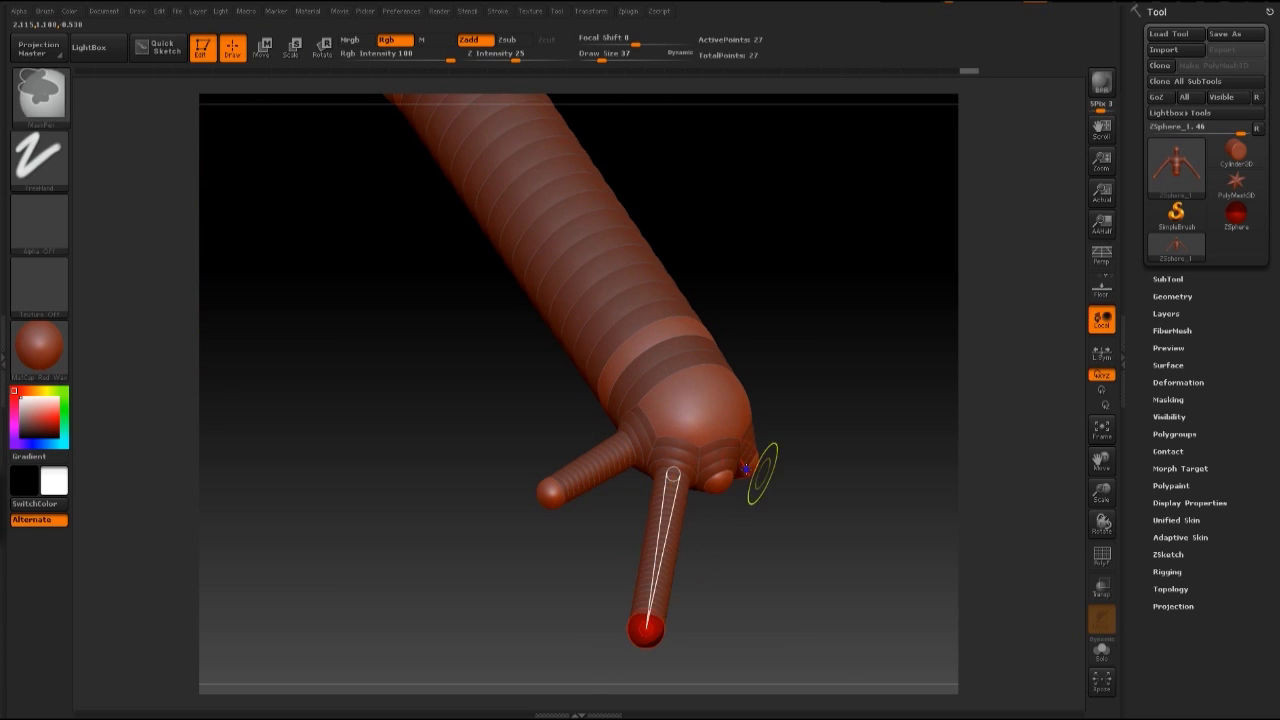
pyautogui.moveTo(763, 466)
pyautogui.mouseDown()
pyautogui.moveTo(785, 422)
pyautogui.moveTo(809, 423)
pyautogui.moveTo(654, 534)
pyautogui.moveTo(706, 551)
pyautogui.moveTo(643, 554)
pyautogui.mouseUp()
pyautogui.press('w')
# Step: Add ZSpheres on the next two finger bases and extend them as the middle and ring fingers
pyautogui.moveTo(738, 486)
pyautogui.keyDown('alt'); pyautogui.mouseDown()
pyautogui.moveTo(785, 457)
pyautogui.moveTo(754, 424)
pyautogui.mouseUp(); pyautogui.keyUp('alt')
pyautogui.press('q')
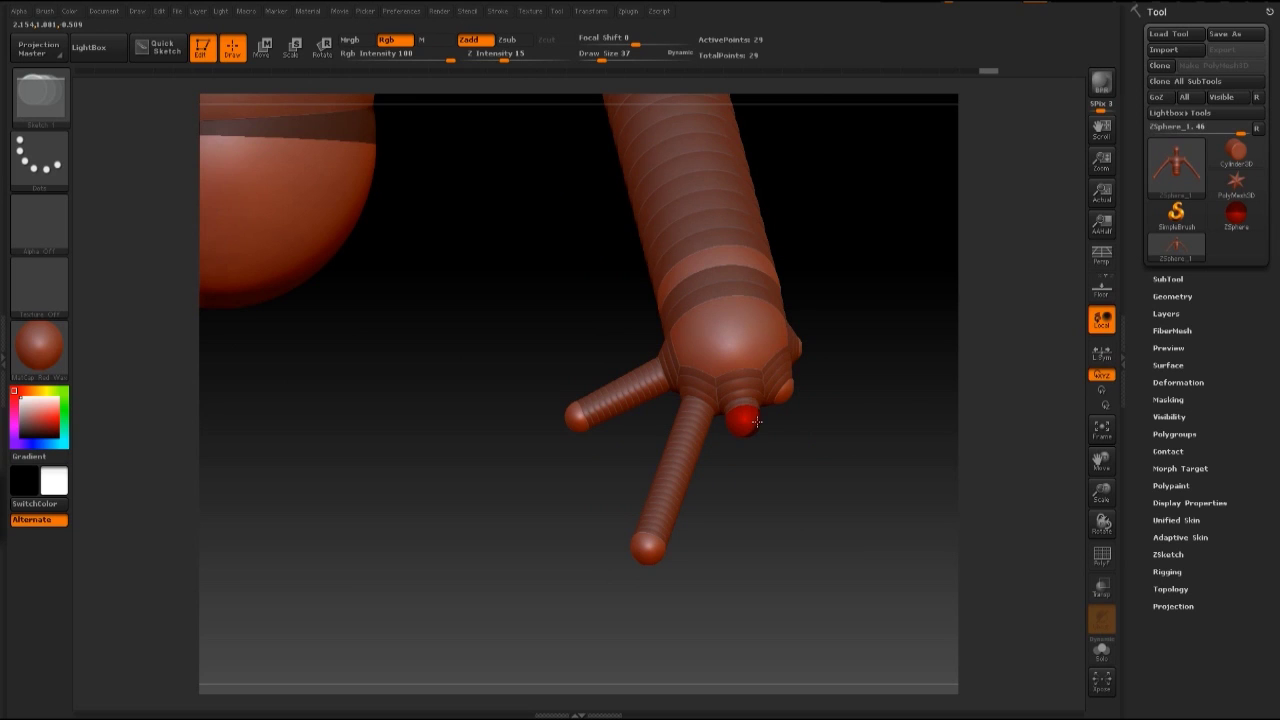
pyautogui.moveTo(757, 424); pyautogui.dragTo(768, 562)
pyautogui.moveTo(814, 503)
pyautogui.mouseDown()
pyautogui.moveTo(814, 448)
pyautogui.moveTo(709, 410)
pyautogui.moveTo(786, 524)
pyautogui.mouseUp()
pyautogui.press('w')
pyautogui.moveTo(788, 480); pyautogui.dragTo(740, 490)
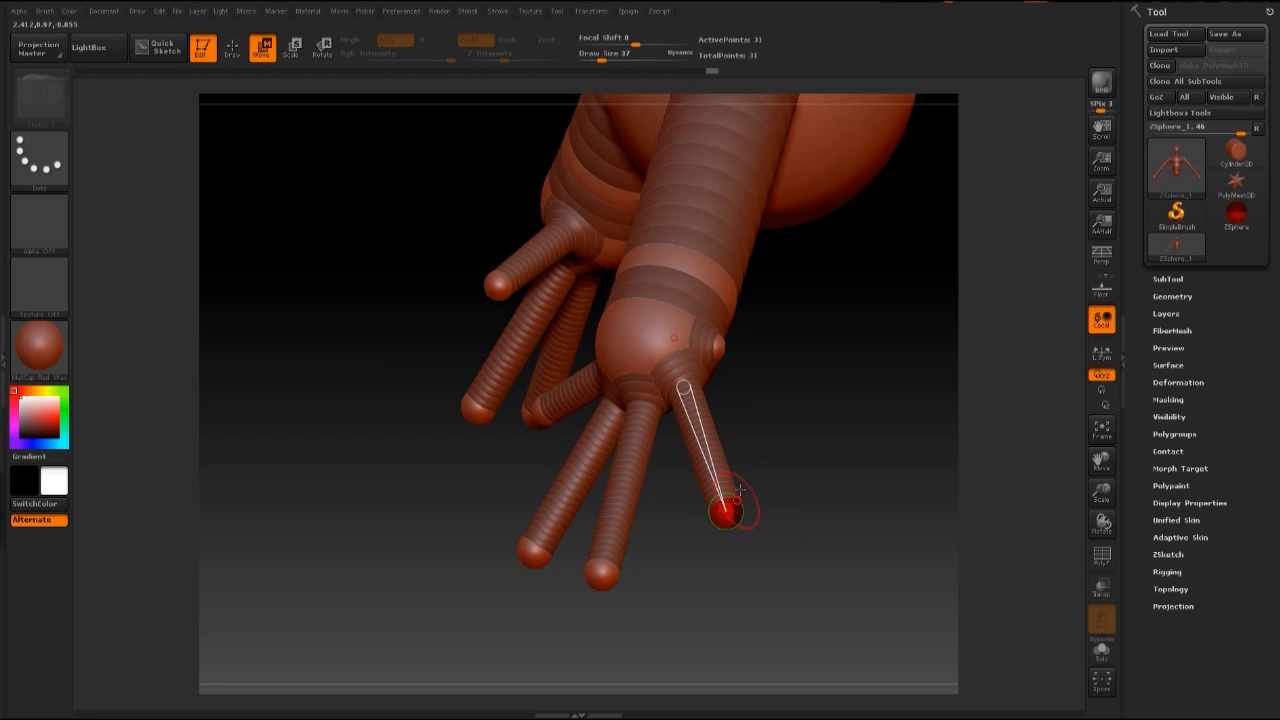
# Step: Add a ZSphere on the outermost finger base and extend it outward as the little finger
pyautogui.press('q')
pyautogui.moveTo(811, 430)
pyautogui.mouseDown()
pyautogui.moveTo(765, 344)
pyautogui.moveTo(828, 369)
pyautogui.mouseUp()
pyautogui.press('w')
pyautogui.moveTo(810, 484); pyautogui.dragTo(872, 478)
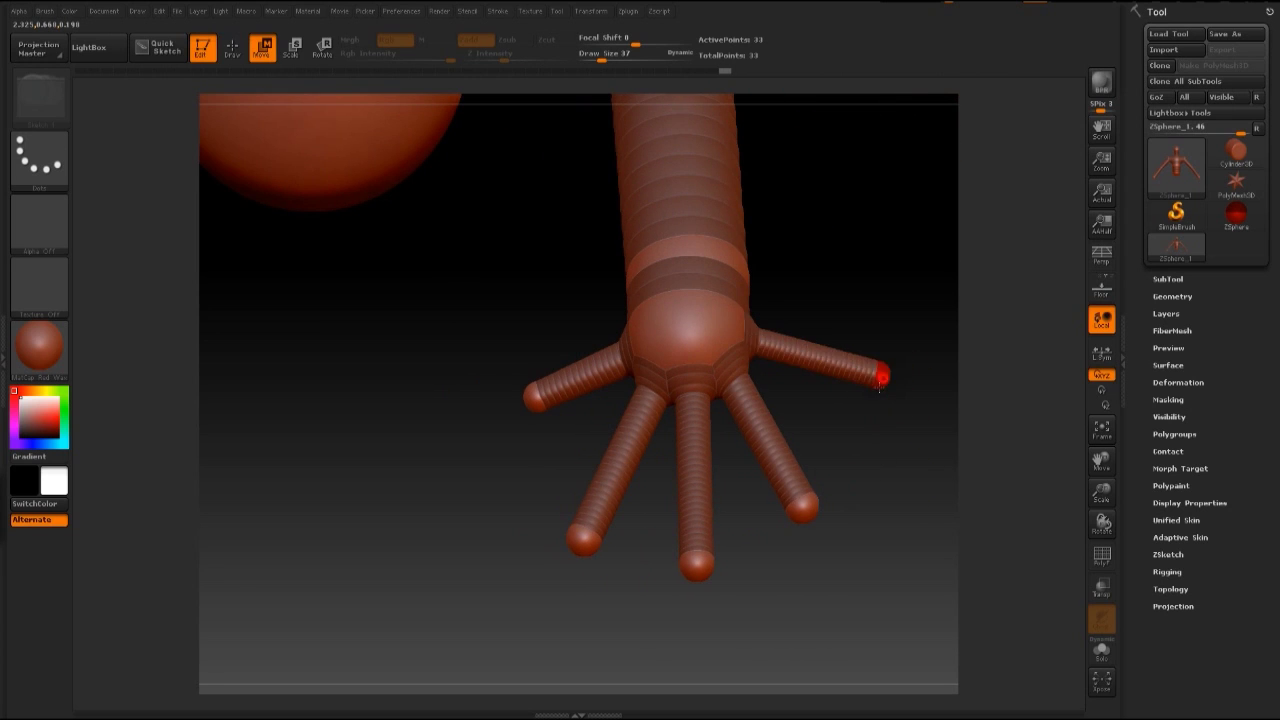
# Step: Reposition the thumb and fingertip ZSpheres from several angles to shape a natural, slightly spread hand pose
pyautogui.moveTo(881, 382); pyautogui.dragTo(777, 373)
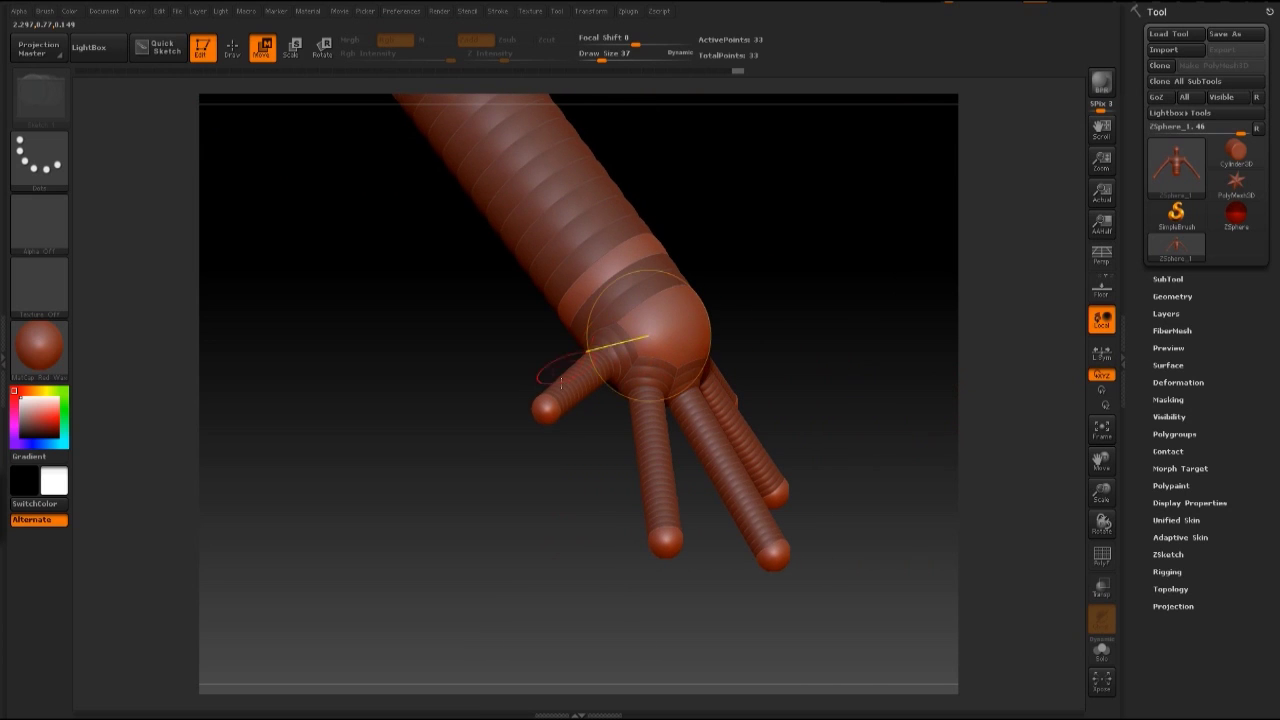
pyautogui.moveTo(544, 410); pyautogui.dragTo(563, 432)
pyautogui.moveTo(896, 340); pyautogui.dragTo(778, 351)
pyautogui.moveTo(718, 488); pyautogui.dragTo(695, 472)
pyautogui.moveTo(805, 403); pyautogui.dragTo(764, 414)
pyautogui.moveTo(900, 455); pyautogui.dragTo(842, 468)
pyautogui.moveTo(720, 480); pyautogui.dragTo(730, 486)
pyautogui.moveTo(566, 525); pyautogui.dragTo(770, 475)
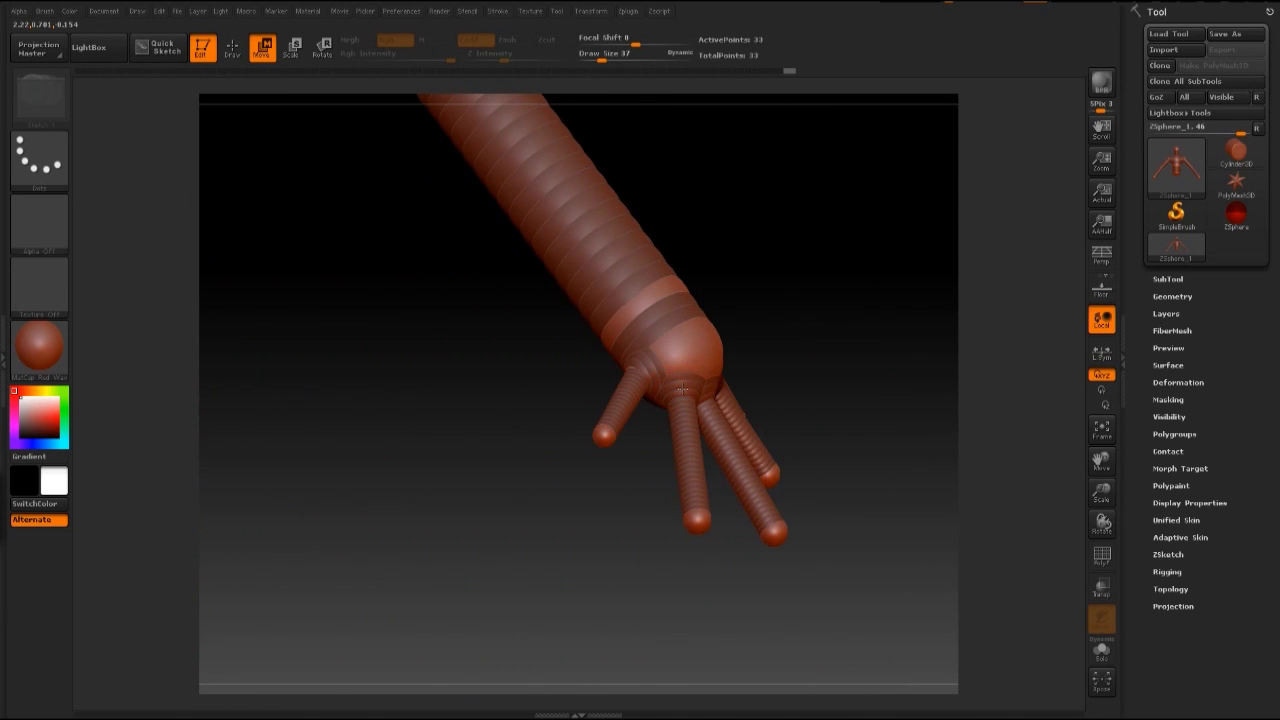
# Step: Adjust the base ZSphere of an outer finger to refine the knuckle spacing along the hand
pyautogui.moveTo(735, 395)
pyautogui.mouseDown()
pyautogui.moveTo(820, 386)
pyautogui.moveTo(732, 382)
pyautogui.mouseUp()
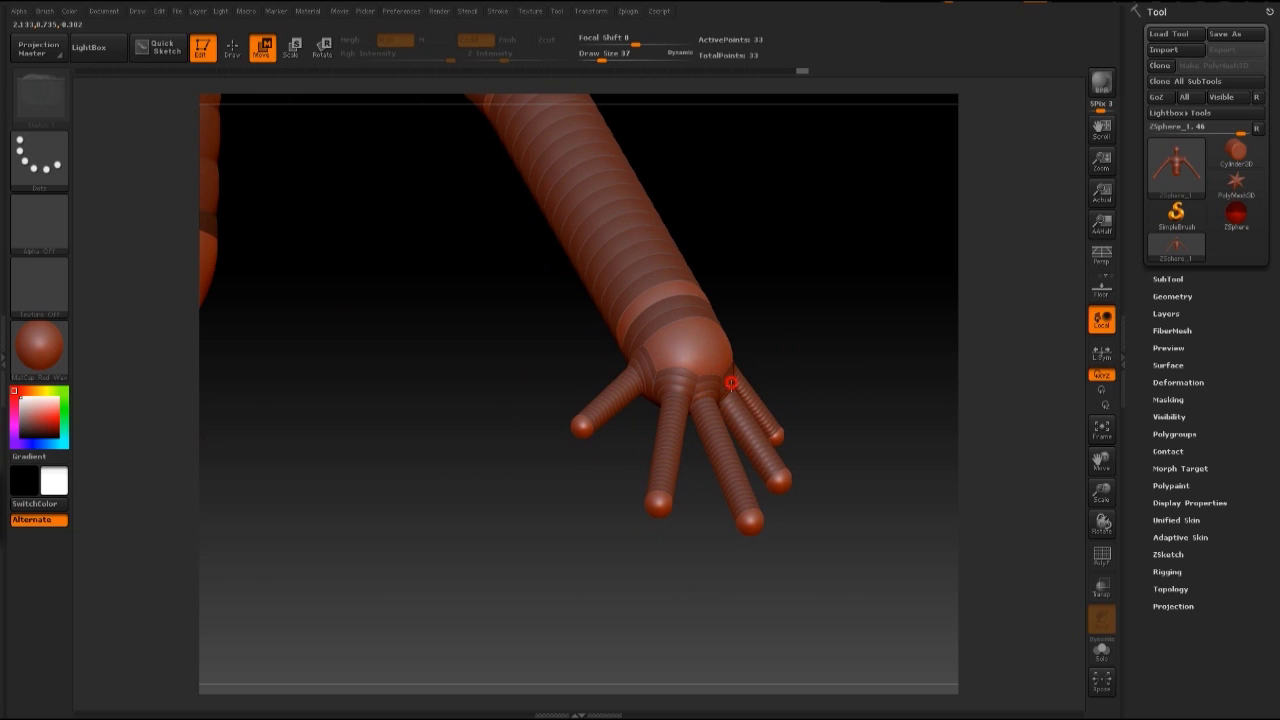
pyautogui.moveTo(812, 366); pyautogui.dragTo(922, 485)
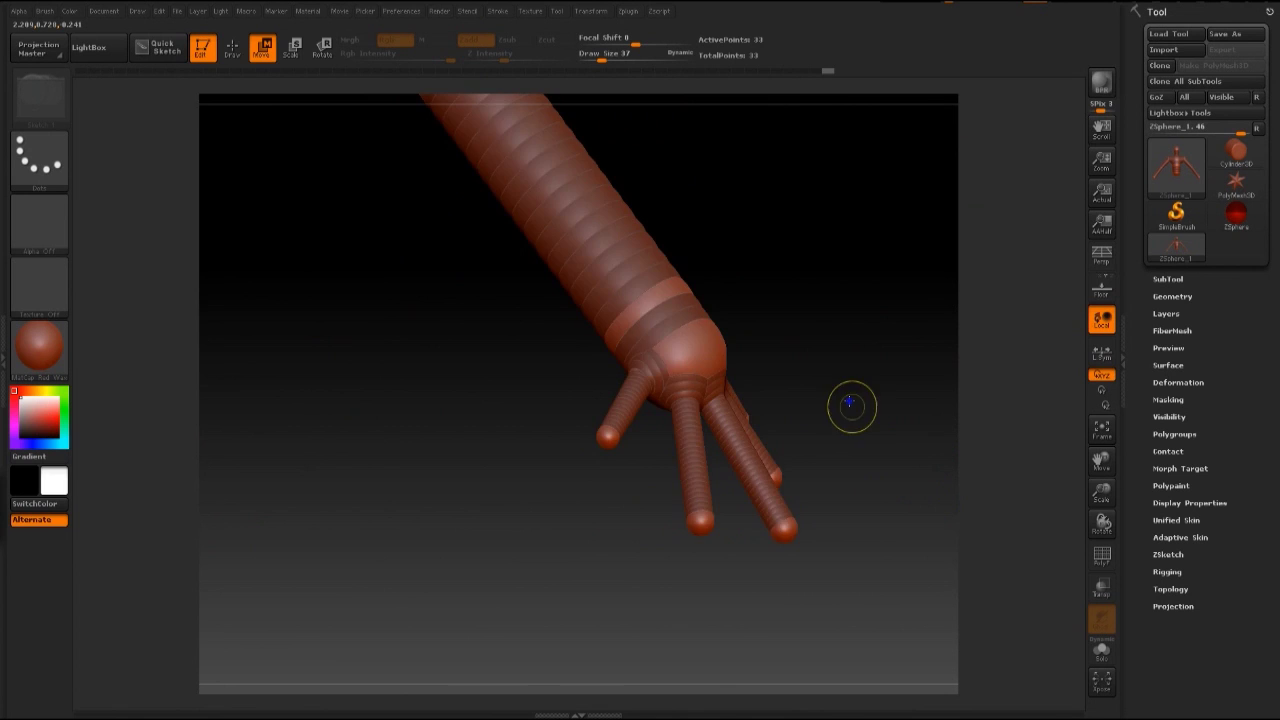
pyautogui.moveTo(849, 402); pyautogui.dragTo(723, 413)
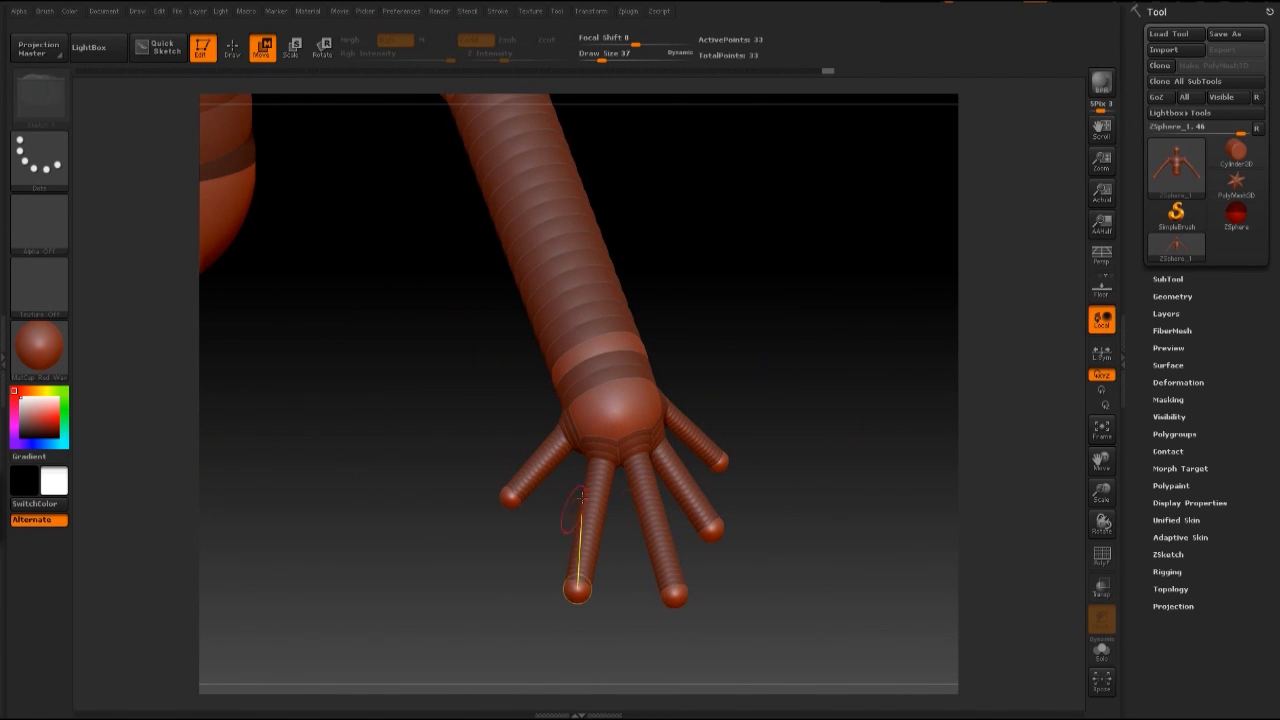
# Step: Insert a joint ZSphere midway along the thumb and each of the four fingers
pyautogui.press('q')
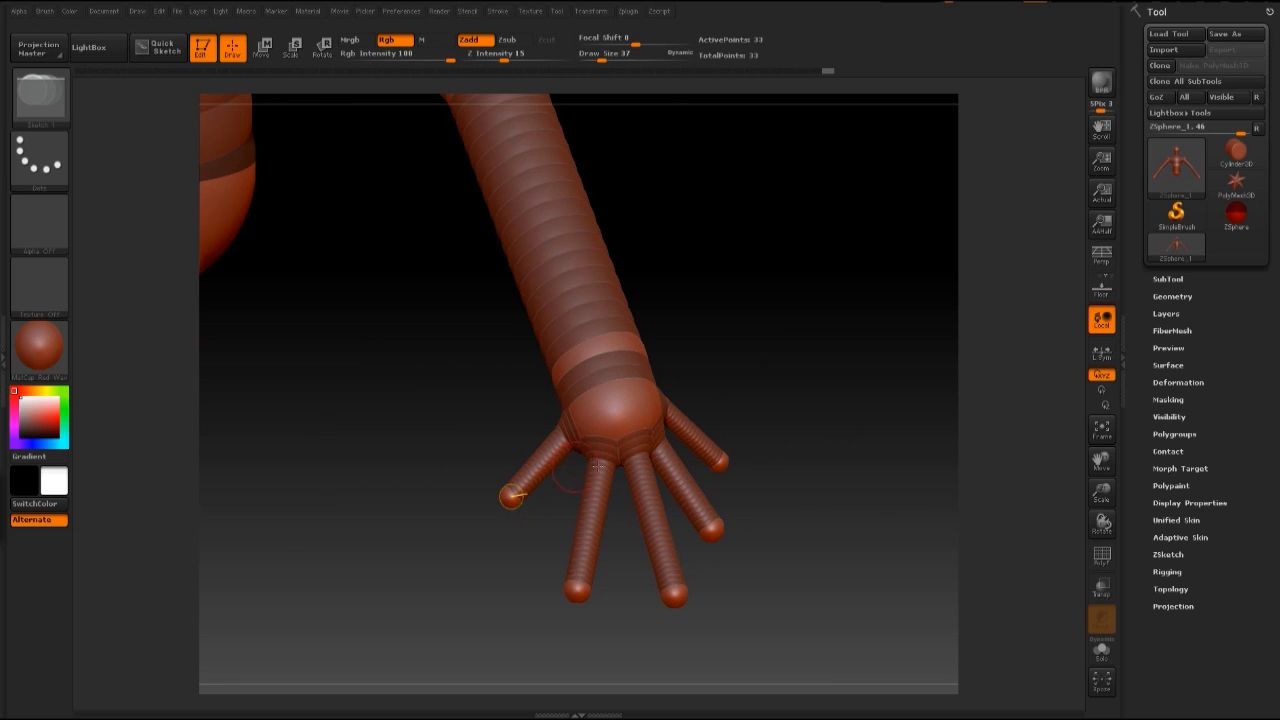
pyautogui.keyDown('ctrl'); pyautogui.moveTo(602, 464); pyautogui.dragTo(610, 486, button='right'); pyautogui.keyUp('ctrl')
pyautogui.click(514, 457)
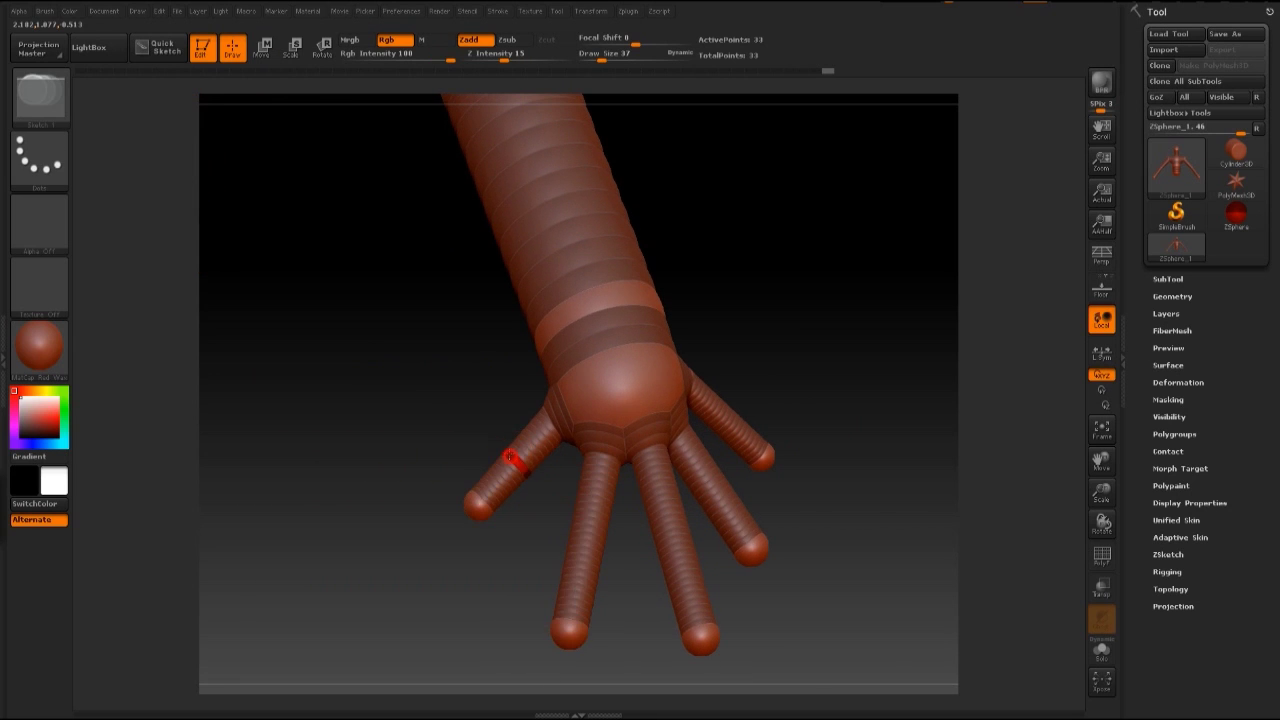
pyautogui.click(587, 535)
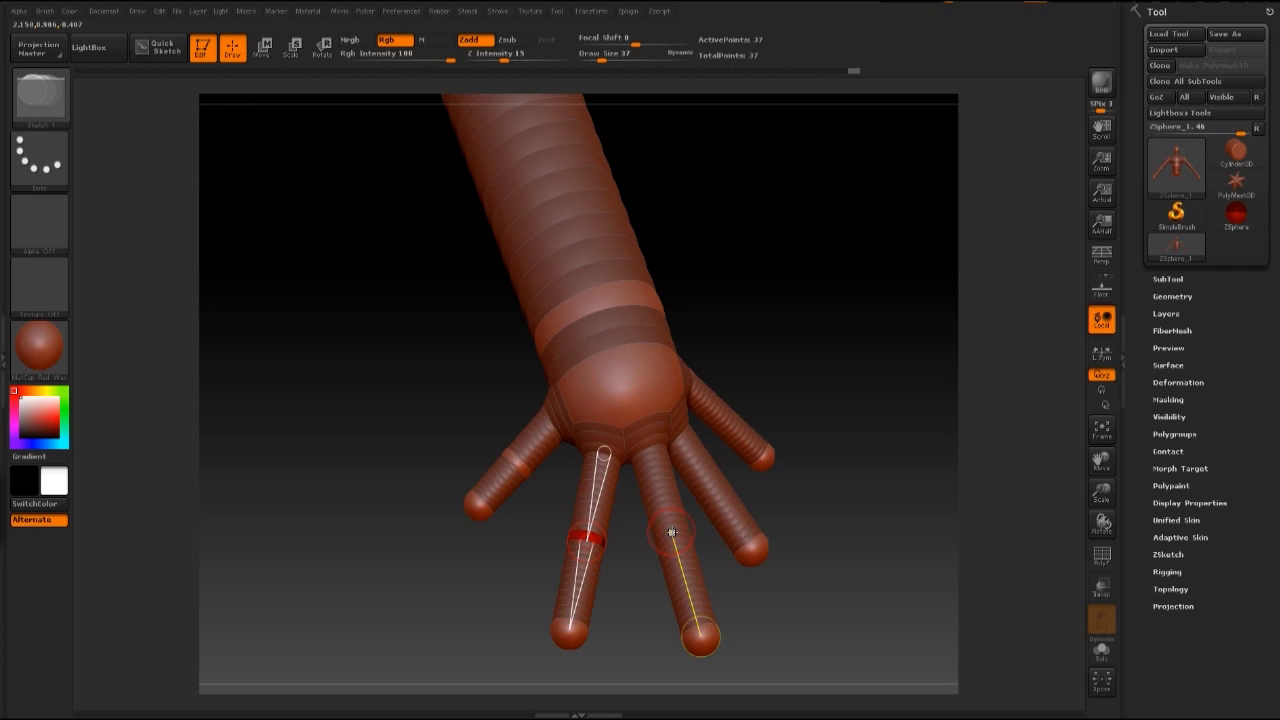
pyautogui.click(672, 532)
pyautogui.click(722, 490)
pyautogui.click(728, 422)
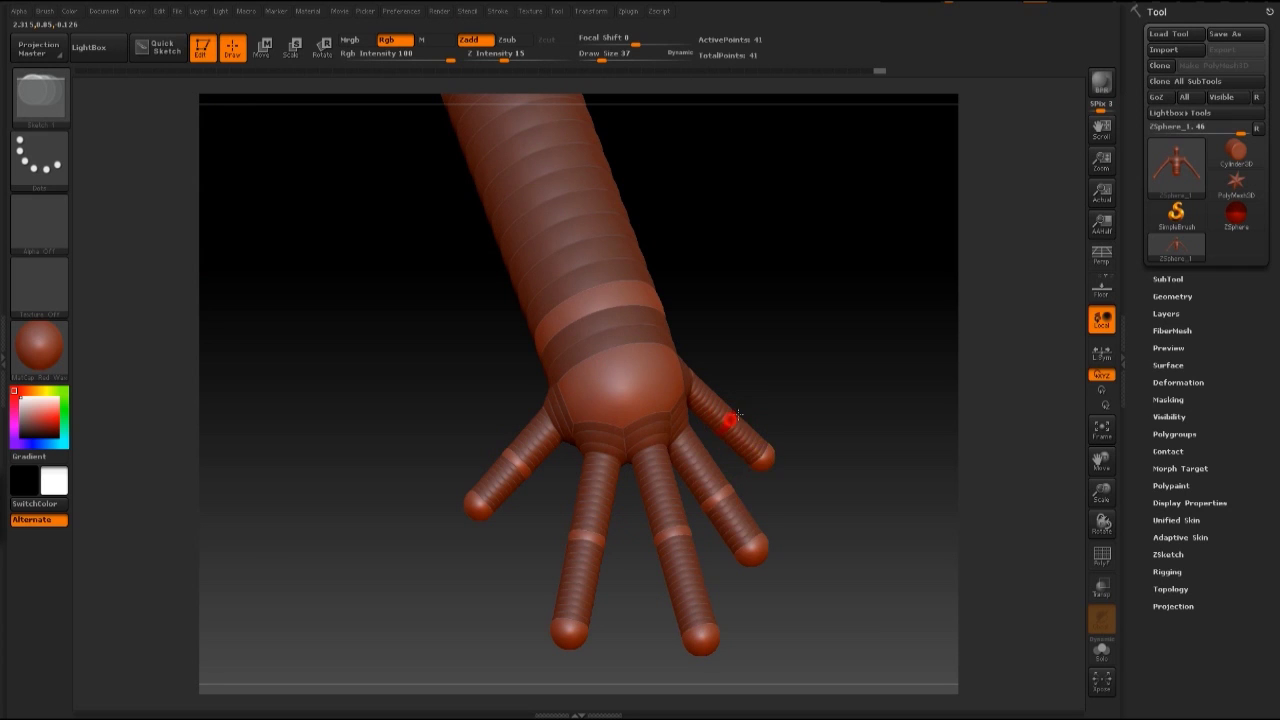
# Step: Move the new mid-joint ZSpheres of the thumb and fingers out of line so that each digit bends naturally
pyautogui.moveTo(858, 420); pyautogui.dragTo(851, 394)
pyautogui.press('w')
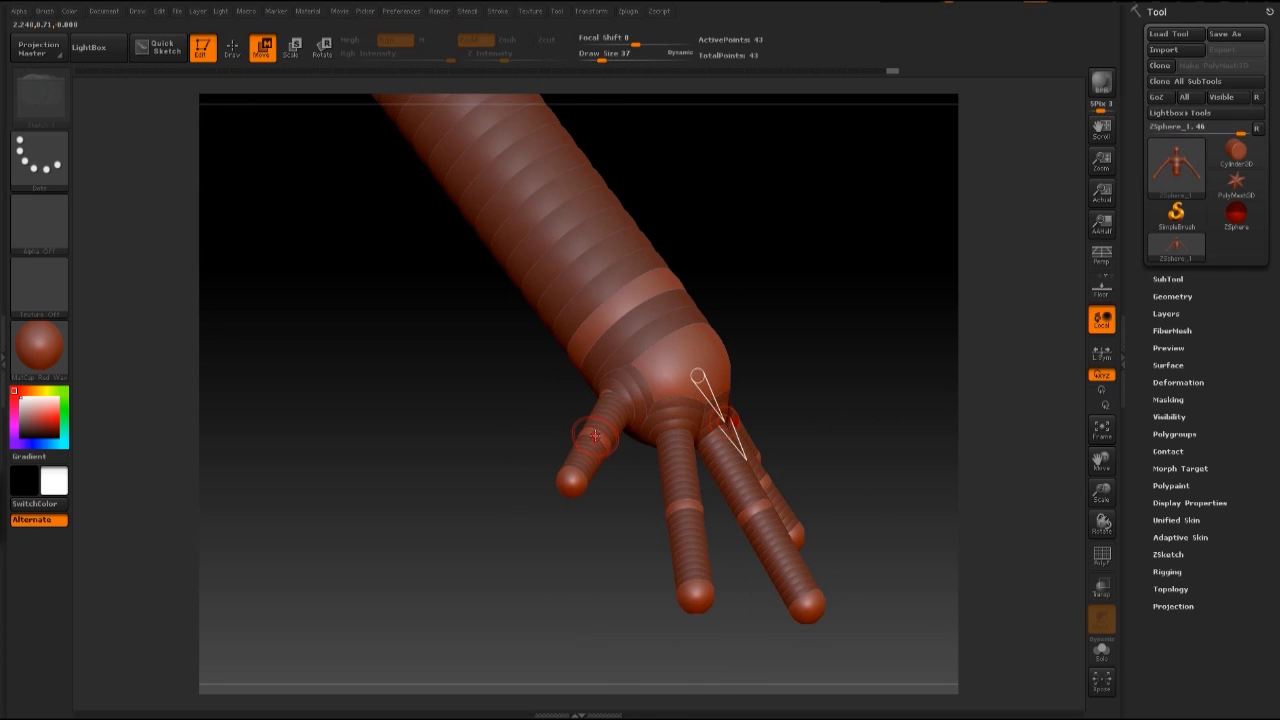
pyautogui.moveTo(830, 460); pyautogui.dragTo(873, 437)
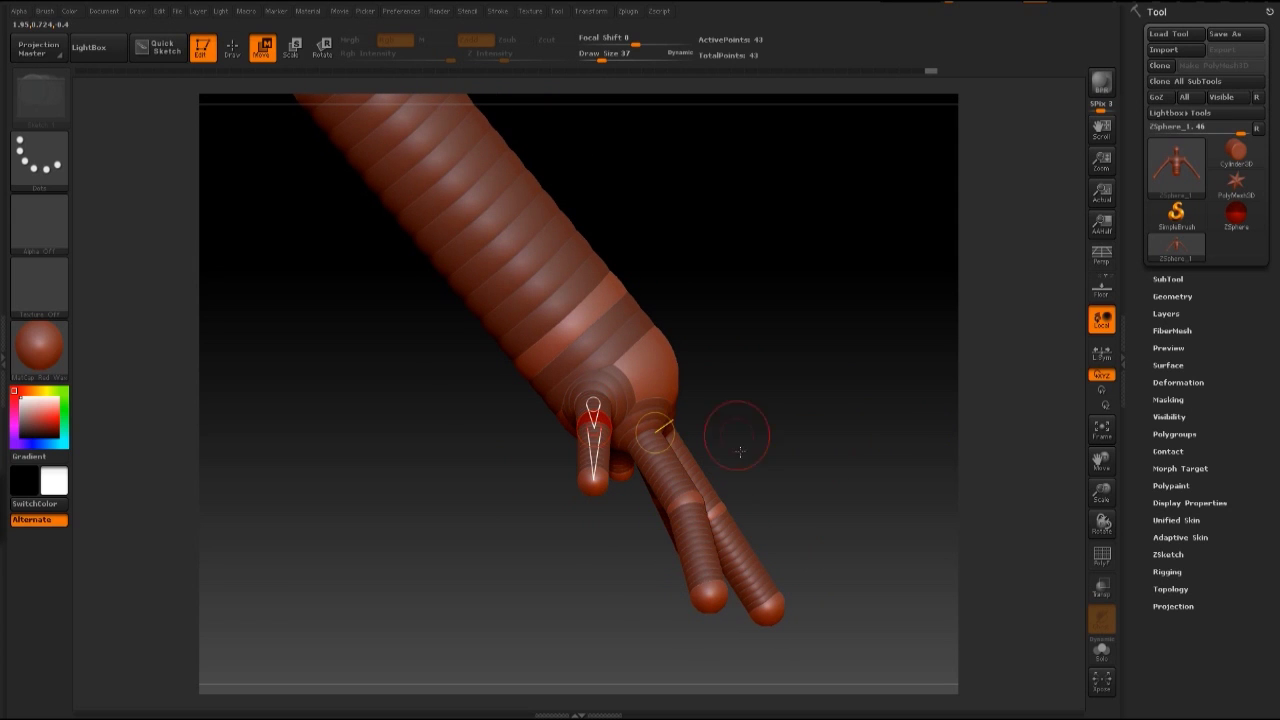
pyautogui.moveTo(714, 512); pyautogui.dragTo(730, 504)
pyautogui.moveTo(888, 450); pyautogui.dragTo(812, 458)
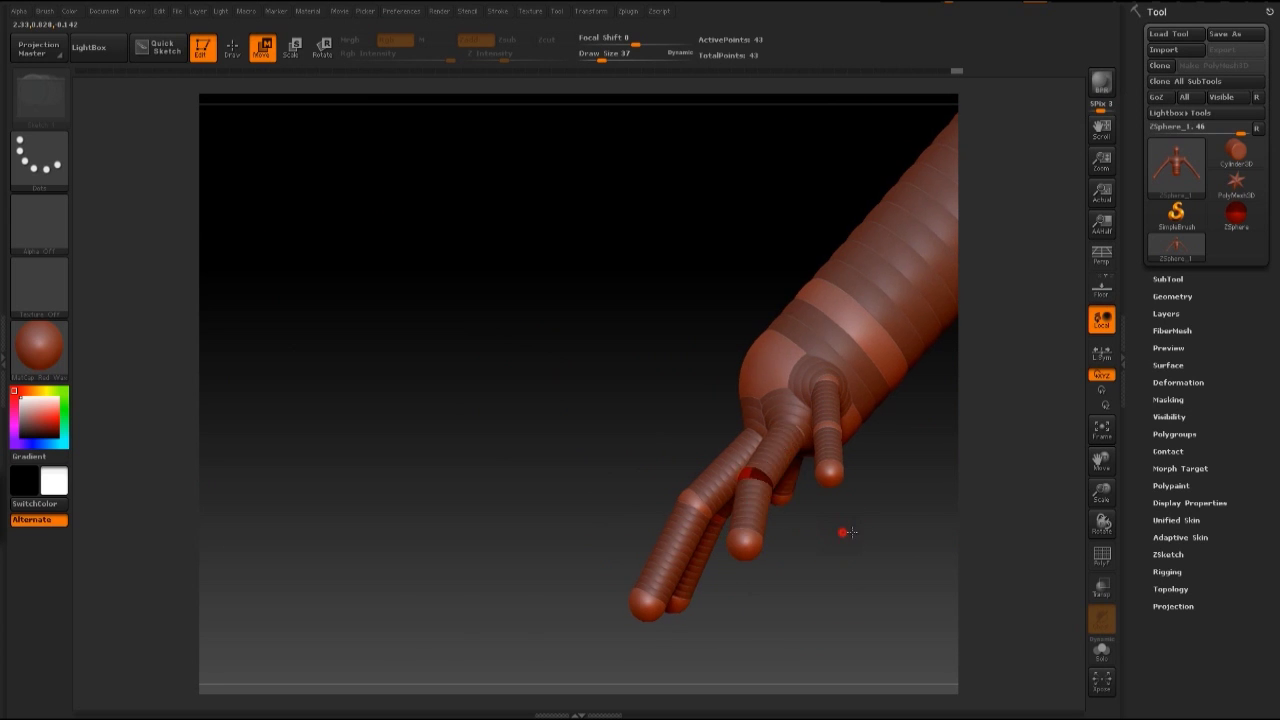
pyautogui.moveTo(843, 531); pyautogui.dragTo(855, 488)
pyautogui.moveTo(879, 435); pyautogui.dragTo(907, 423)
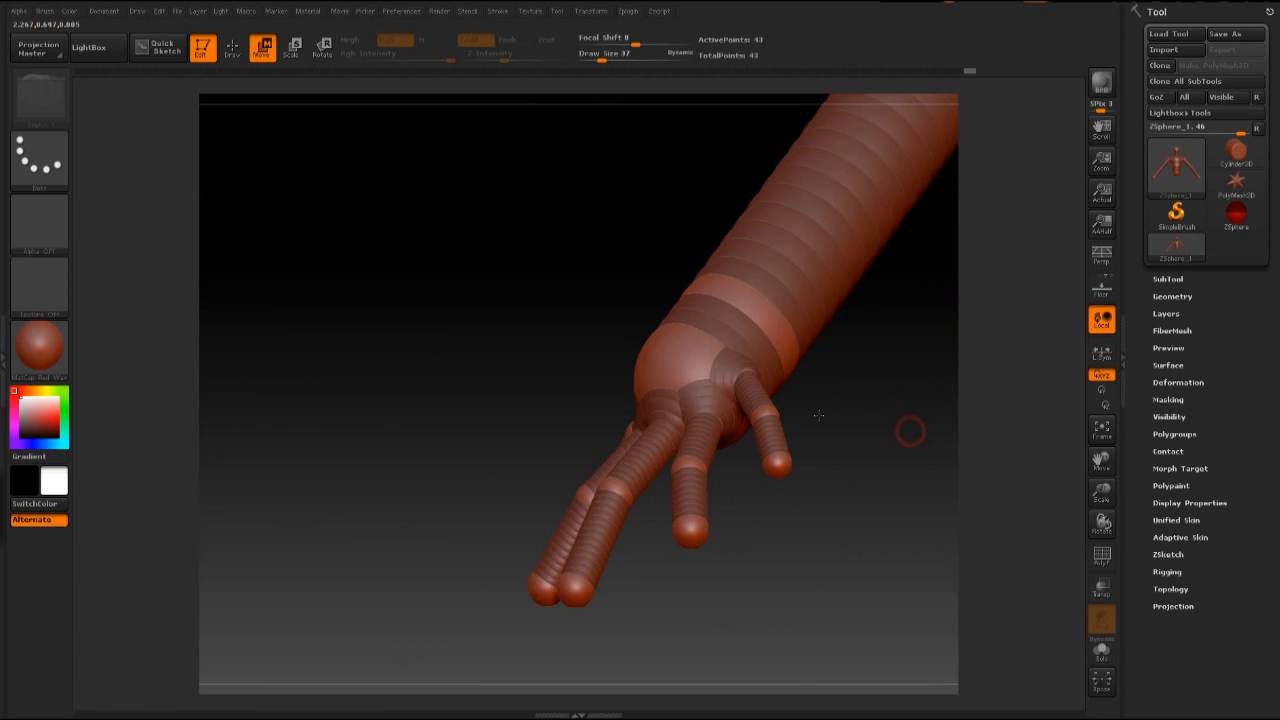
pyautogui.moveTo(818, 415); pyautogui.dragTo(742, 410)
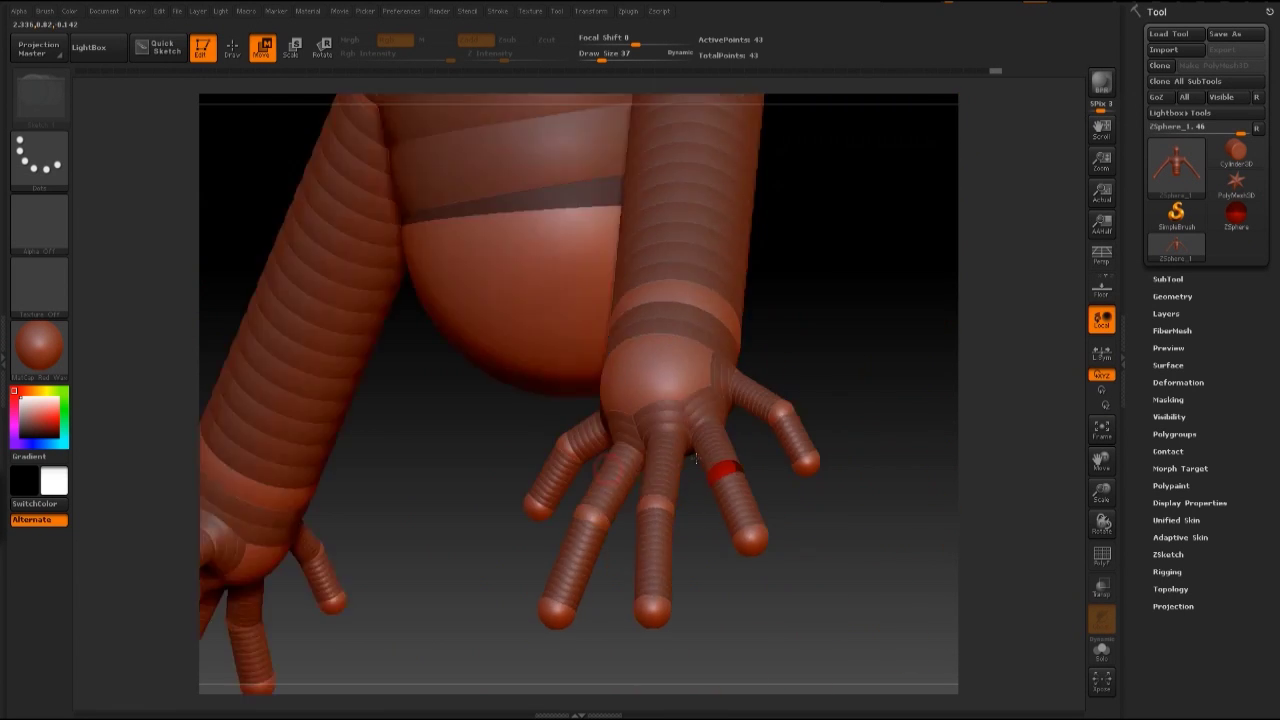
# Step: Fine-tune the finger joints and the thumb ZSpheres from several angles to even out the curl of the hand
pyautogui.moveTo(696, 458); pyautogui.dragTo(747, 457)
pyautogui.moveTo(737, 502); pyautogui.dragTo(743, 493)
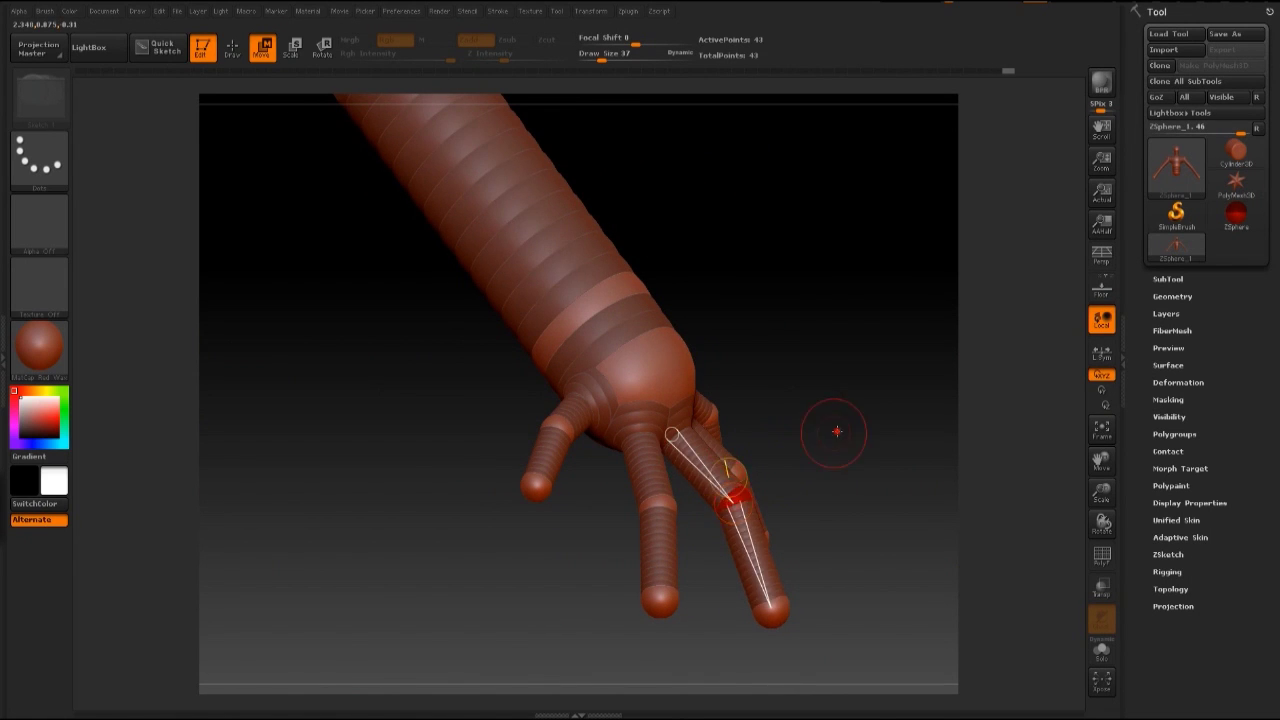
pyautogui.moveTo(837, 432); pyautogui.dragTo(712, 445)
pyautogui.moveTo(690, 502); pyautogui.dragTo(683, 503)
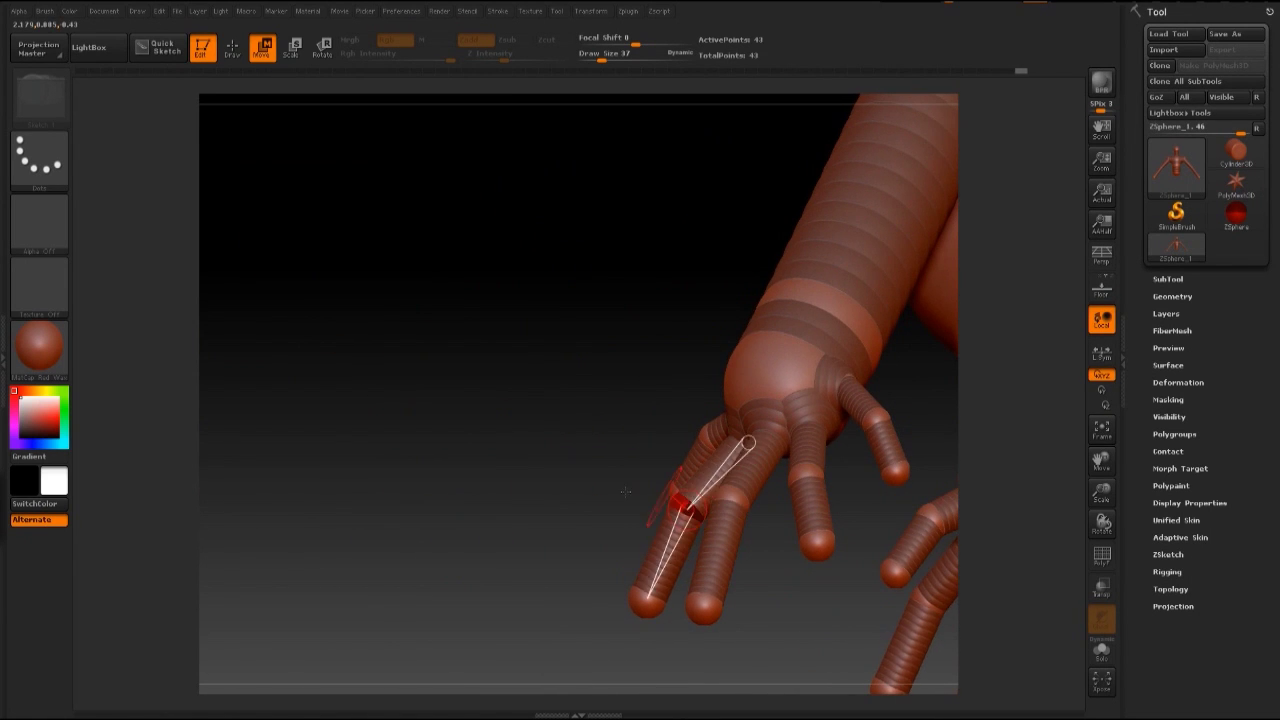
pyautogui.moveTo(543, 488); pyautogui.dragTo(659, 481)
pyautogui.moveTo(834, 407); pyautogui.dragTo(621, 497)
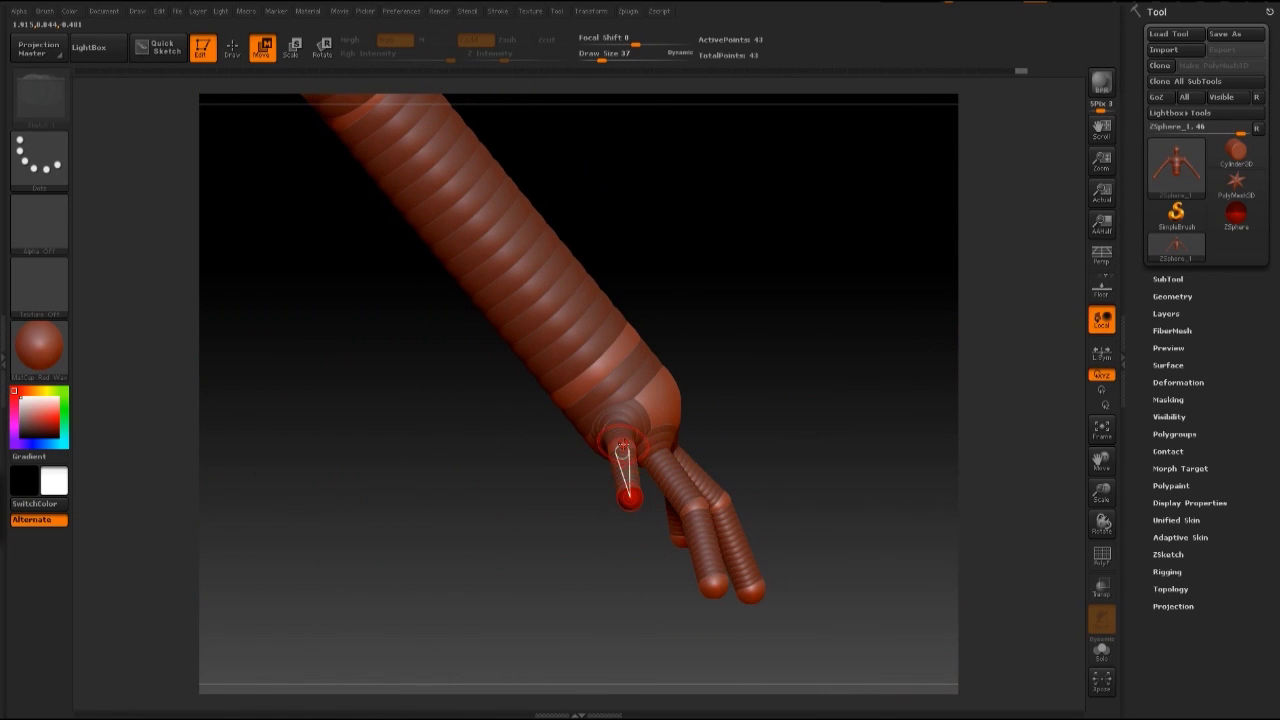
pyautogui.moveTo(623, 445); pyautogui.dragTo(621, 437)
pyautogui.moveTo(735, 395)
pyautogui.mouseDown()
pyautogui.moveTo(707, 383)
pyautogui.moveTo(692, 395)
pyautogui.moveTo(783, 386)
pyautogui.moveTo(727, 394)
pyautogui.mouseUp()
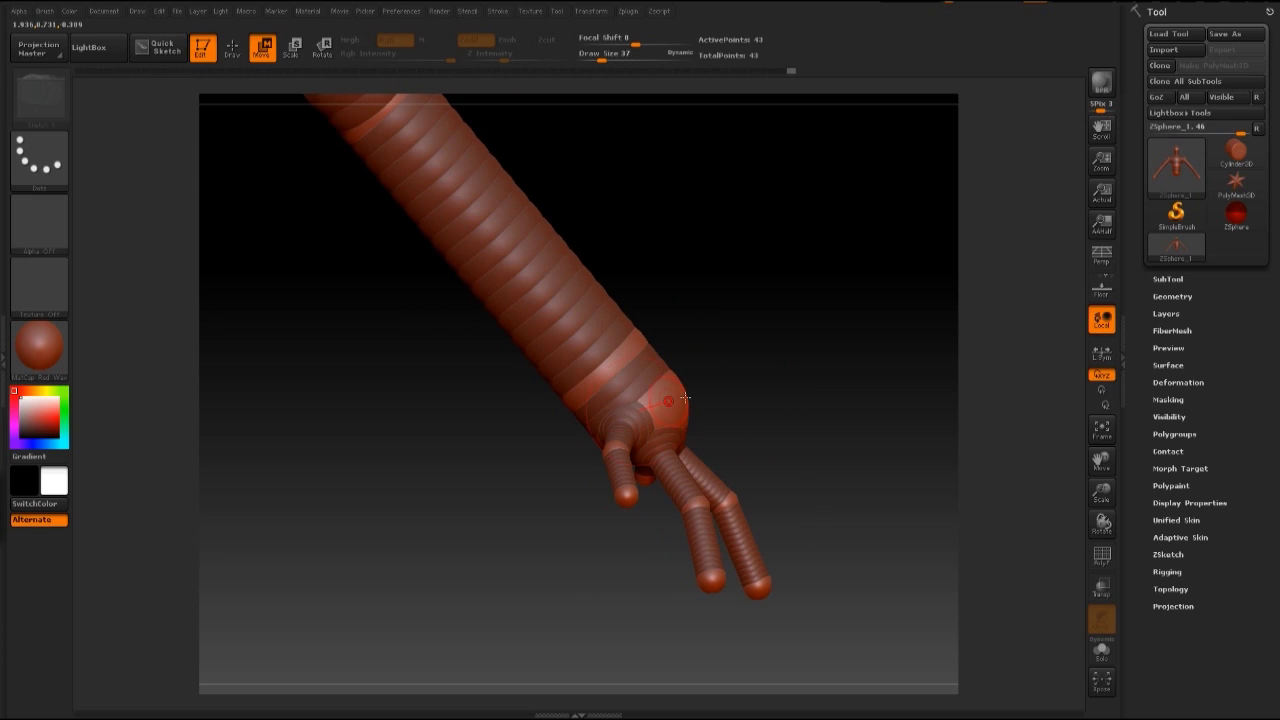
# Step: Scale down the palm and wrist ZSpheres slightly so the hand tapers better from the forearm
pyautogui.press('e')
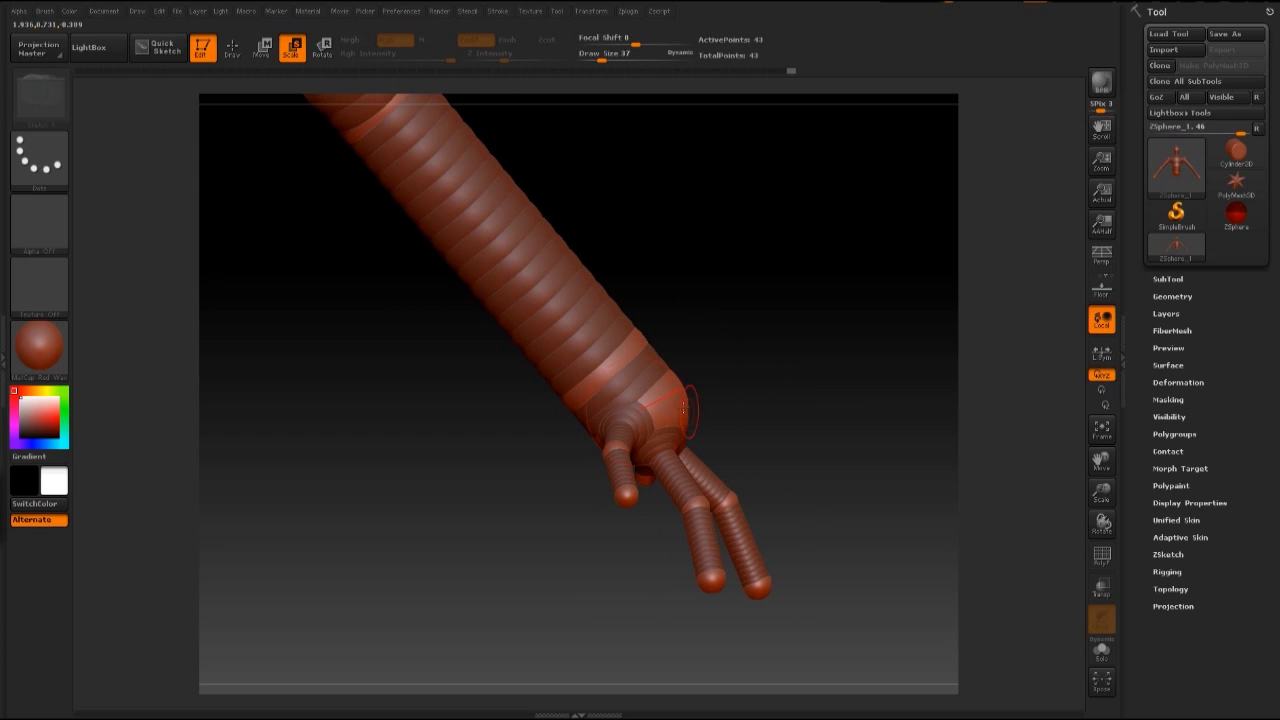
pyautogui.moveTo(670, 400); pyautogui.dragTo(675, 412)
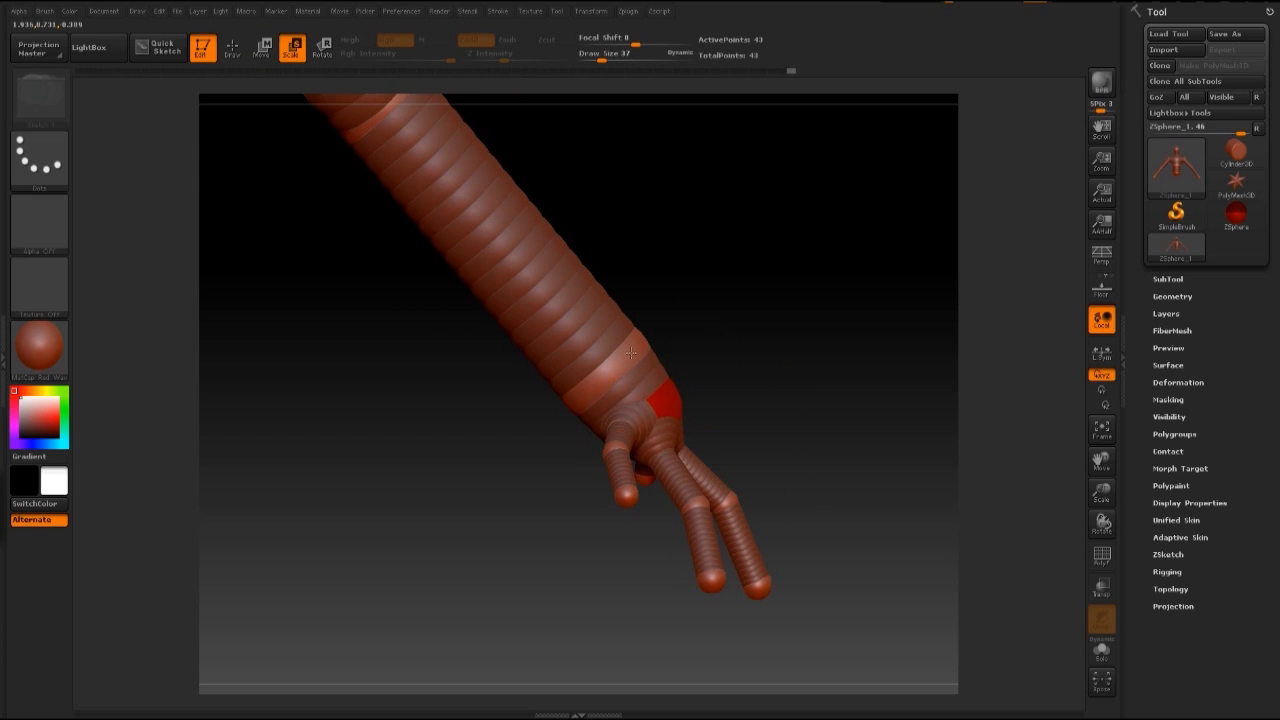
pyautogui.keyDown('alt'); pyautogui.moveTo(768, 381); pyautogui.dragTo(762, 362); pyautogui.keyUp('alt')
pyautogui.moveTo(620, 364); pyautogui.dragTo(627, 362)
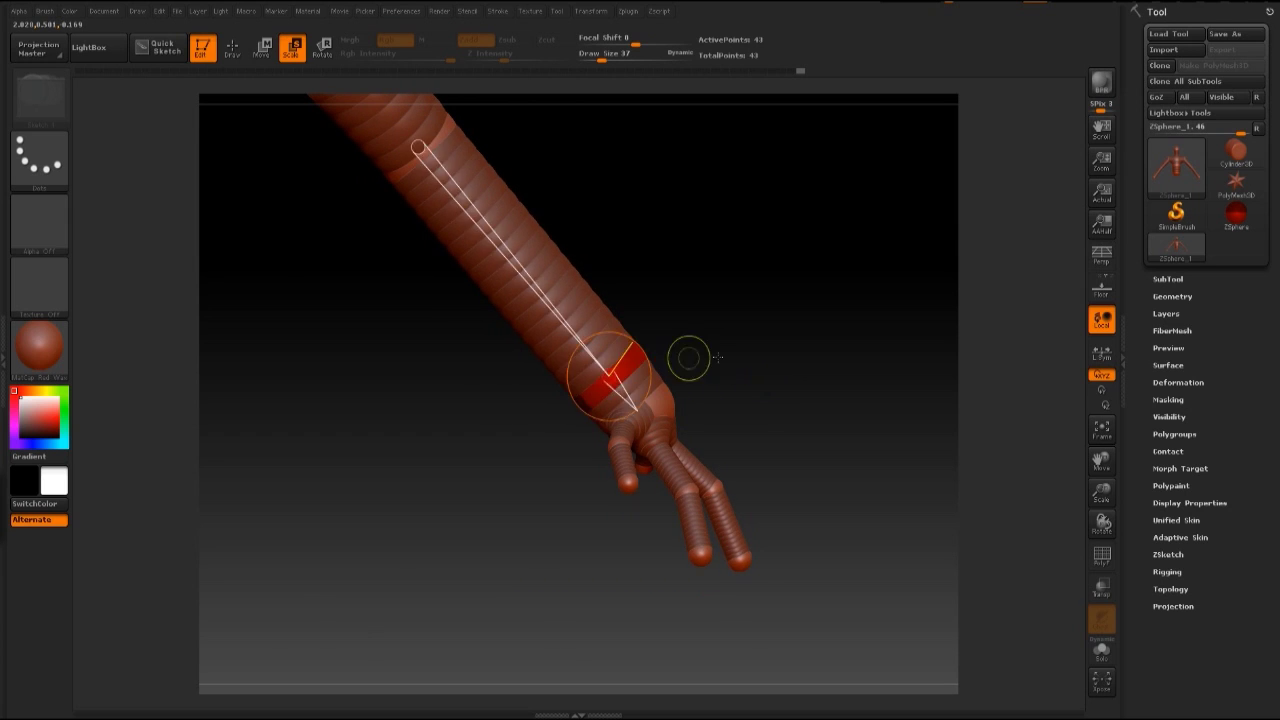
pyautogui.keyDown('alt'); pyautogui.moveTo(718, 357); pyautogui.dragTo(760, 408); pyautogui.keyUp('alt')
pyautogui.keyDown('shift'); pyautogui.moveTo(803, 324); pyautogui.dragTo(812, 366); pyautogui.keyUp('shift')
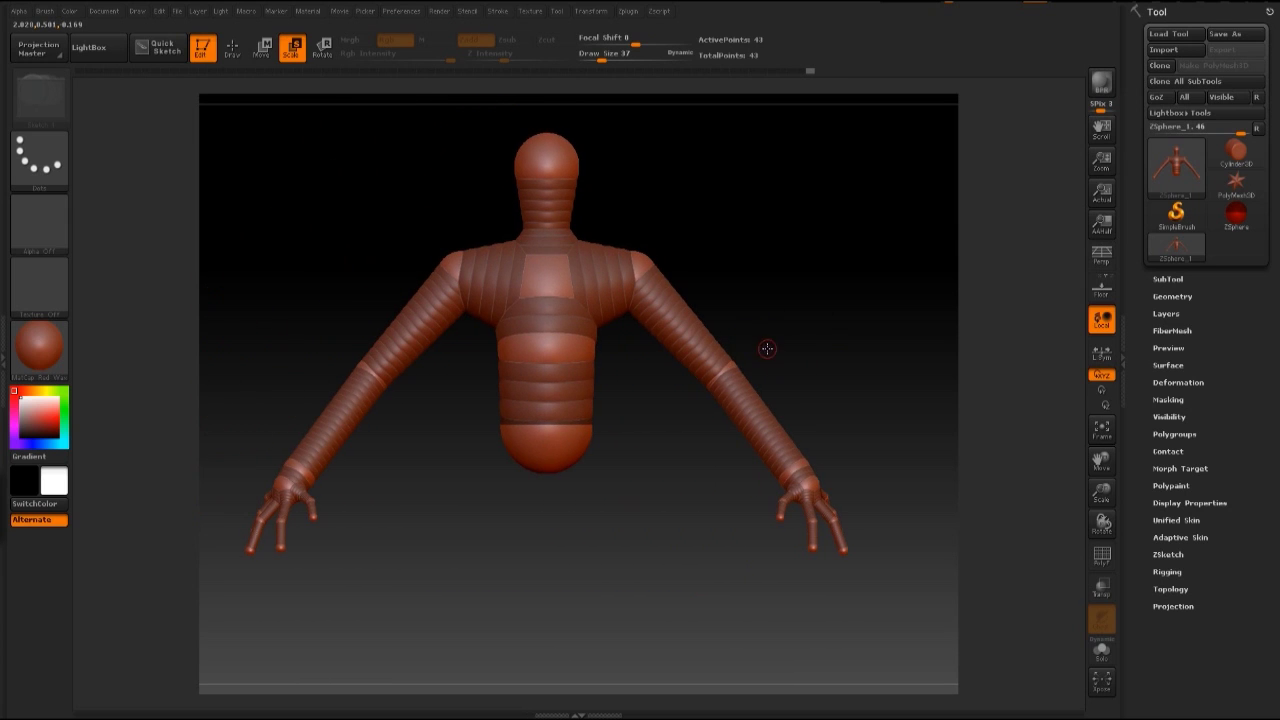
# Step: Lower the pelvis and waist ZSpheres to lengthen the torso, and adjust the waist and chest ZSpheres in side view
pyautogui.press('w')
pyautogui.moveTo(558, 450); pyautogui.dragTo(552, 352)
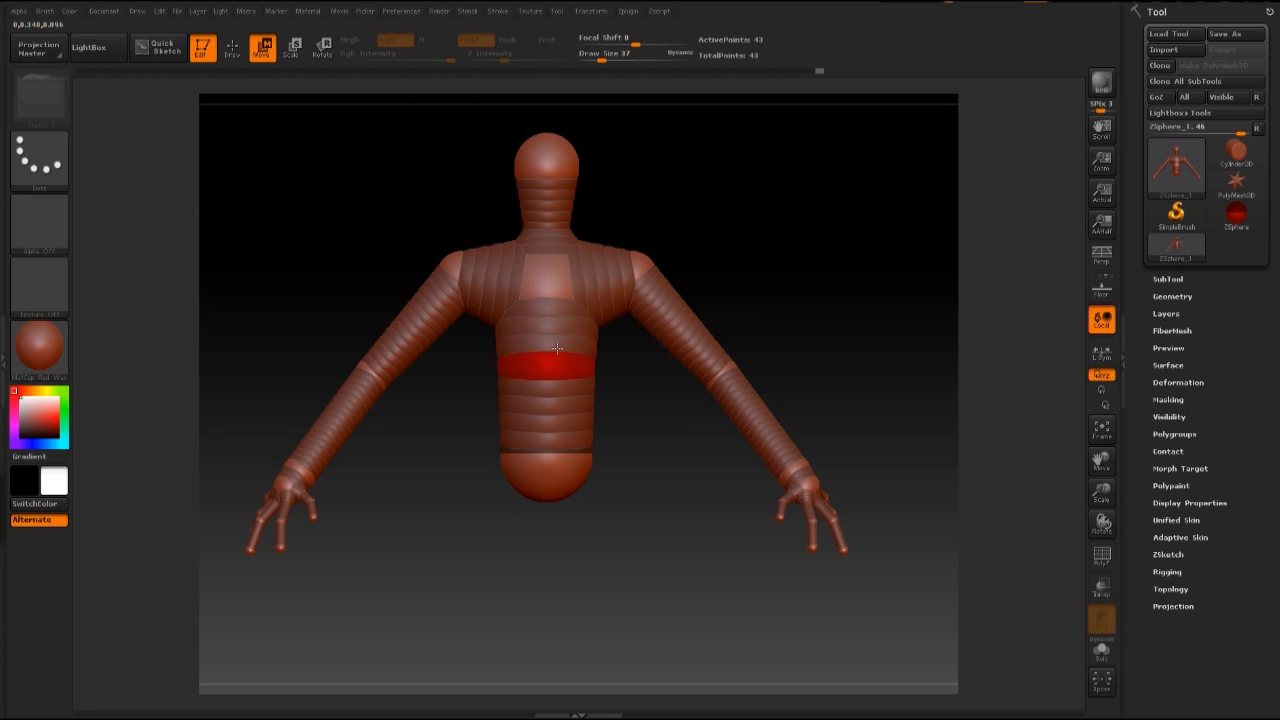
pyautogui.moveTo(745, 463); pyautogui.dragTo(636, 442)
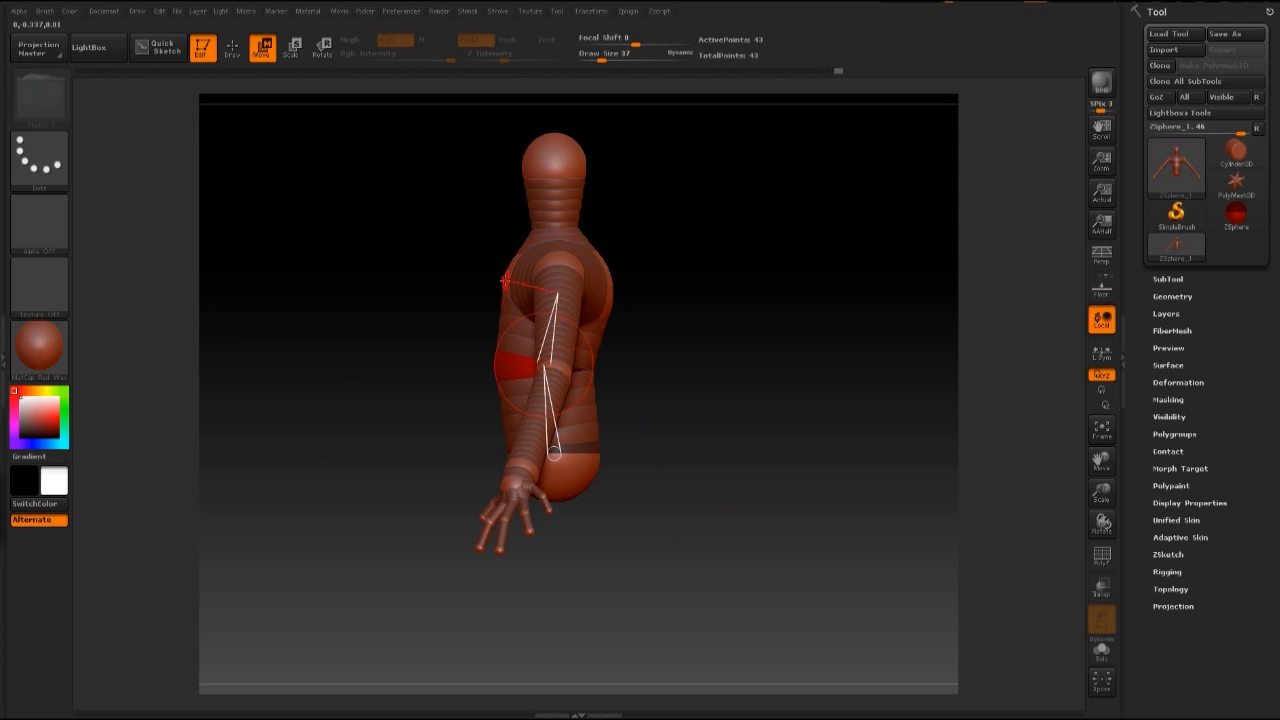
pyautogui.moveTo(507, 285); pyautogui.dragTo(501, 285)
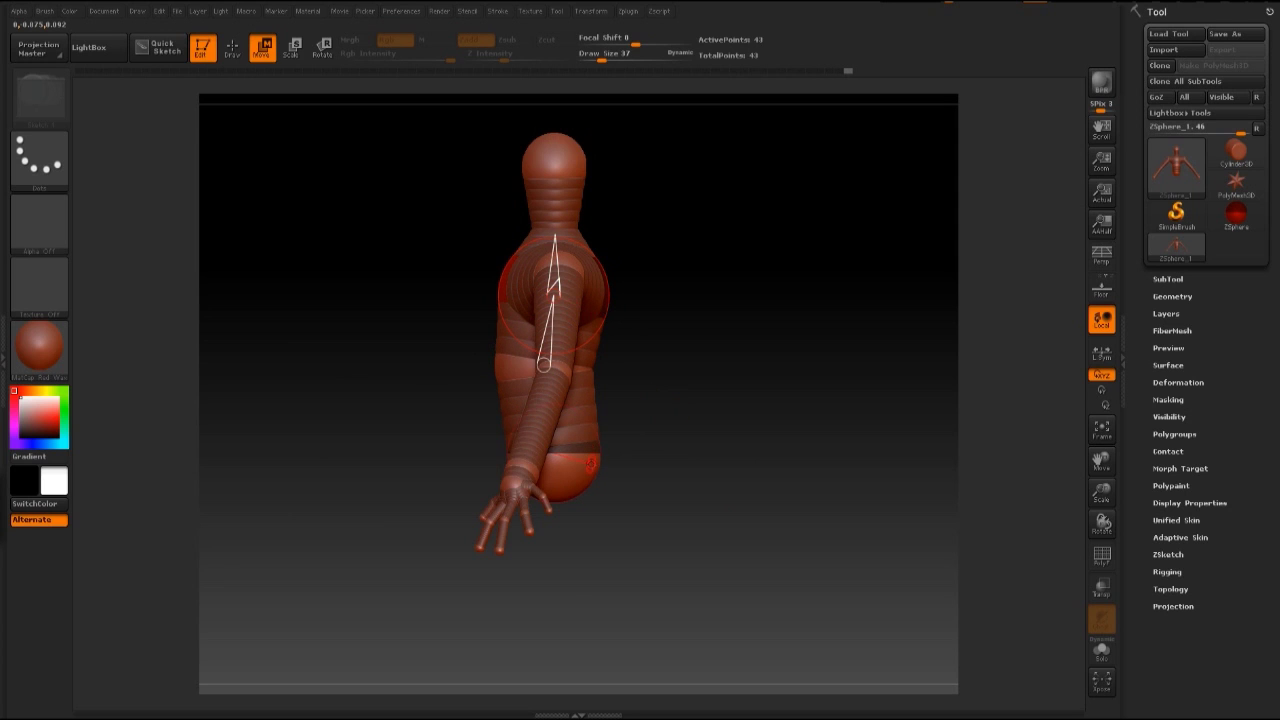
pyautogui.moveTo(683, 447); pyautogui.dragTo(769, 439)
pyautogui.moveTo(698, 386); pyautogui.dragTo(776, 384)
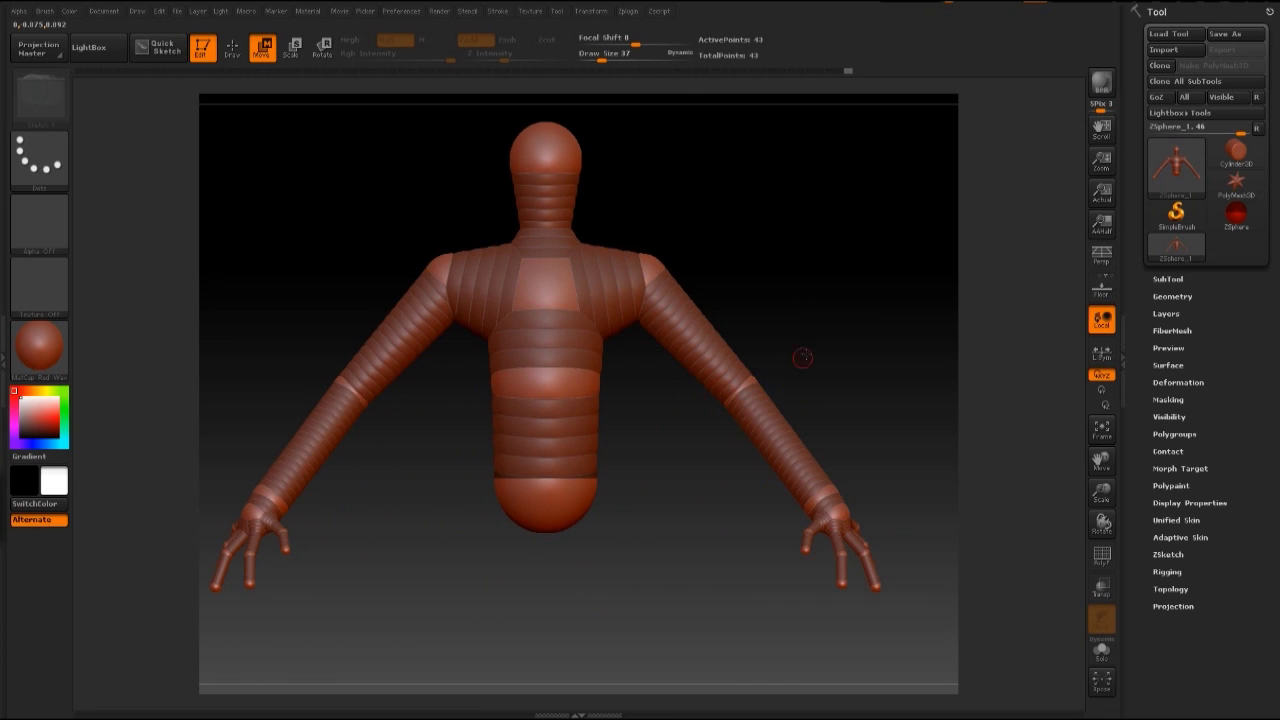
# Step: Add a mirrored pair of hip ZSpheres on the lower sides of the pelvis
pyautogui.keyDown('alt'); pyautogui.moveTo(807, 335); pyautogui.dragTo(770, 321); pyautogui.keyUp('alt')
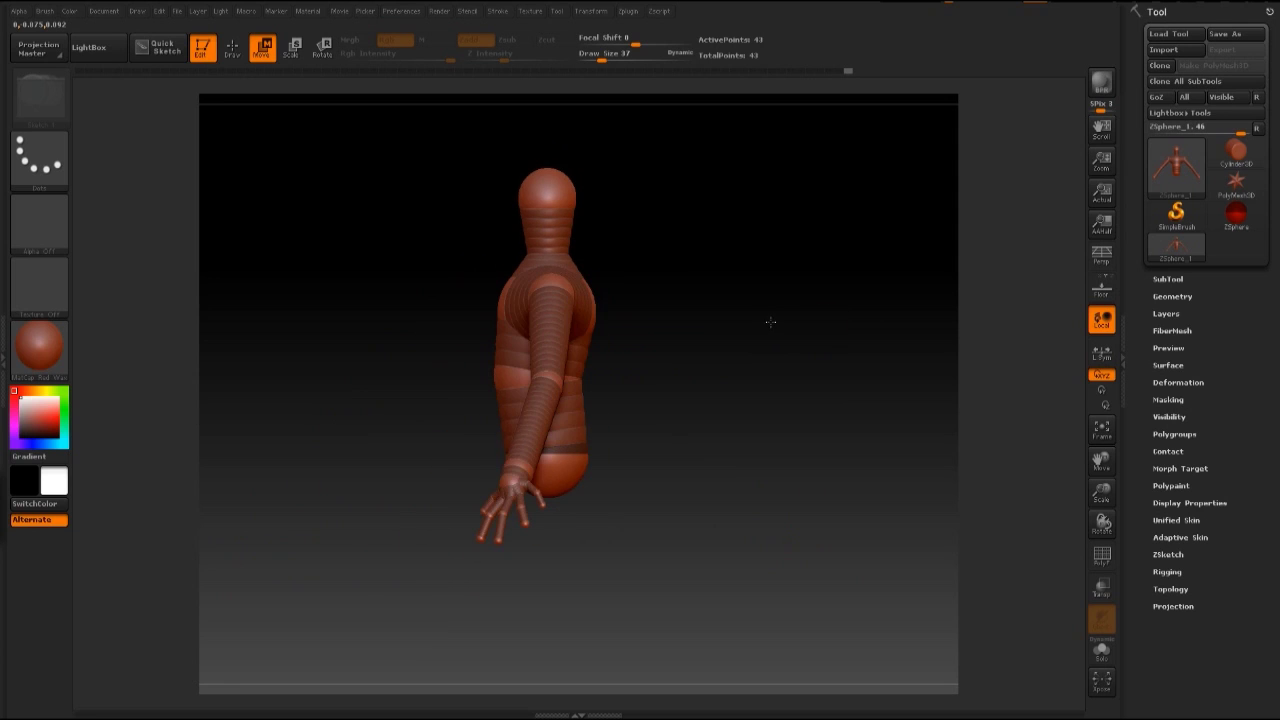
pyautogui.moveTo(686, 371); pyautogui.dragTo(748, 397)
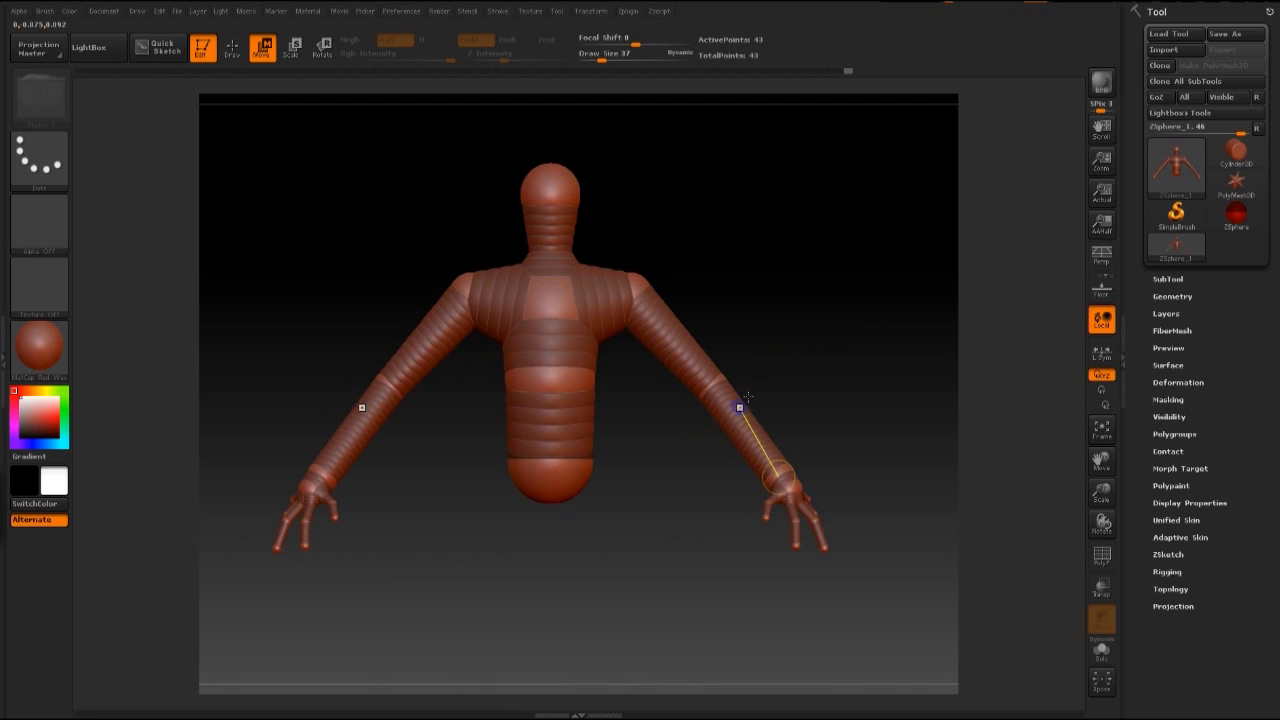
pyautogui.moveTo(770, 339); pyautogui.dragTo(805, 280)
pyautogui.moveTo(828, 327); pyautogui.dragTo(782, 319)
pyautogui.moveTo(762, 361); pyautogui.dragTo(795, 390)
pyautogui.moveTo(497, 235)
pyautogui.mouseDown()
pyautogui.moveTo(843, 294)
pyautogui.moveTo(806, 263)
pyautogui.moveTo(611, 455)
pyautogui.moveTo(586, 463)
pyautogui.moveTo(600, 470)
pyautogui.mouseUp()
pyautogui.click(240, 57)
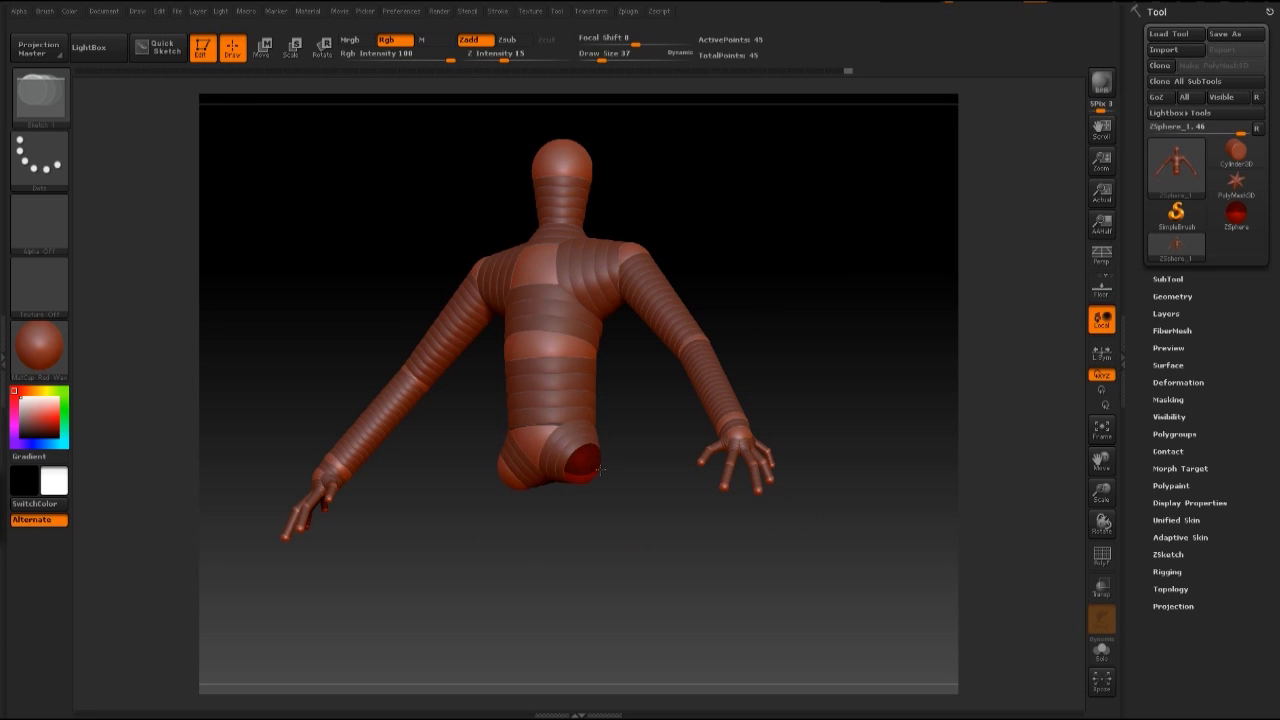
# Step: Add a leg ZSphere on each hip and pull it down to form long legs
pyautogui.moveTo(640, 508)
pyautogui.mouseDown()
pyautogui.moveTo(657, 543)
pyautogui.moveTo(677, 531)
pyautogui.moveTo(601, 471)
pyautogui.moveTo(681, 559)
pyautogui.mouseUp()
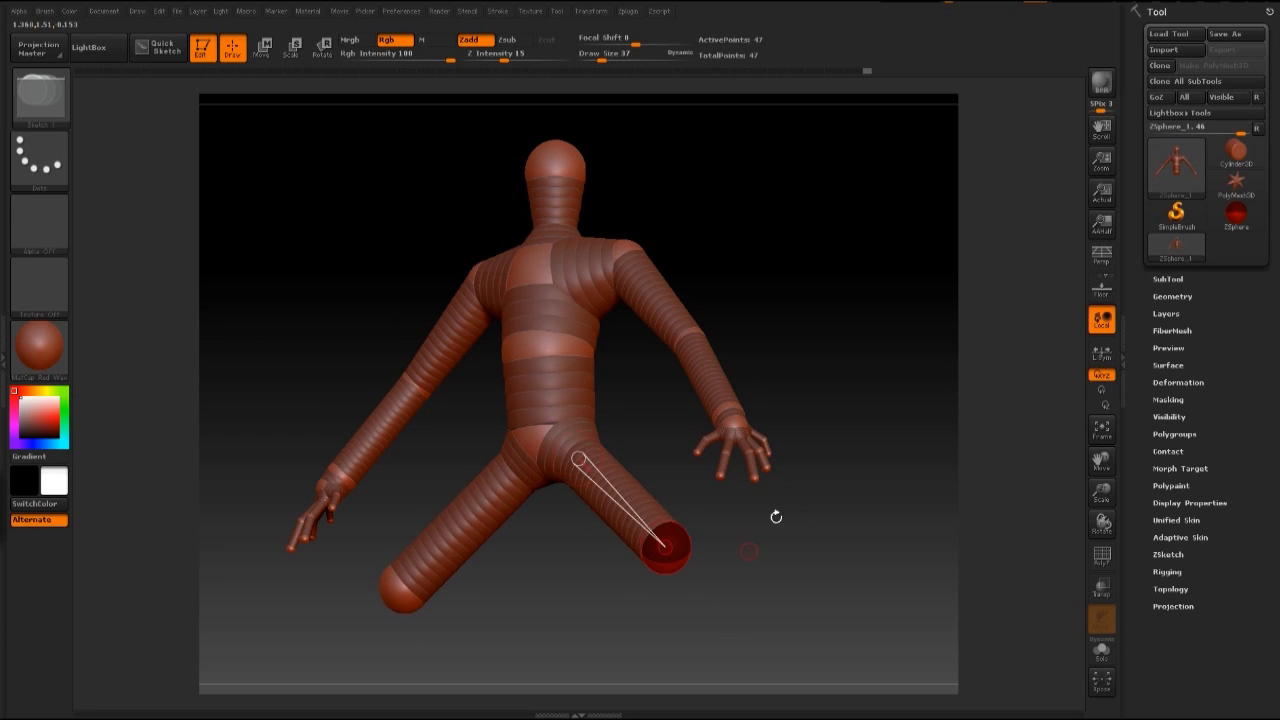
pyautogui.keyDown('shift'); pyautogui.moveTo(774, 517); pyautogui.dragTo(801, 538); pyautogui.keyUp('shift')
pyautogui.press('w')
pyautogui.moveTo(704, 575)
pyautogui.mouseDown()
pyautogui.moveTo(645, 657)
pyautogui.moveTo(667, 453)
pyautogui.mouseUp()
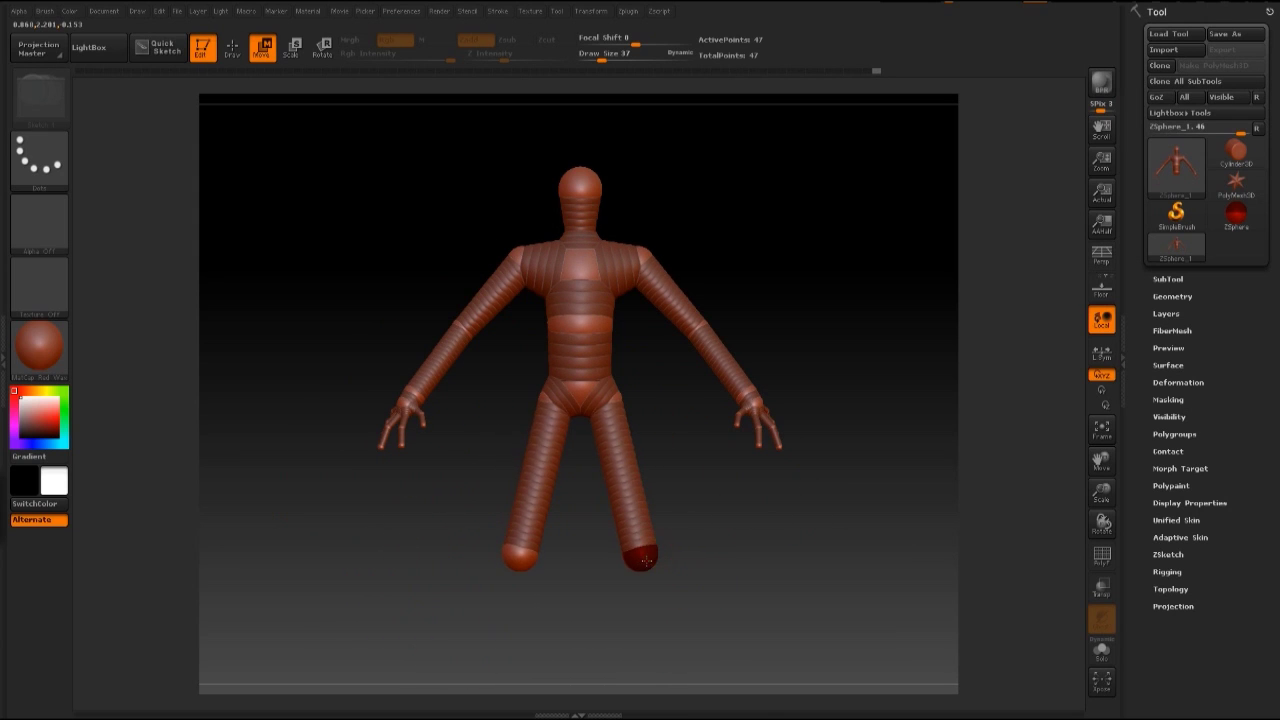
# Step: Shift the leg-end ZSpheres inward and the hip ZSpheres outward to straighten the legs and widen the hips
pyautogui.moveTo(775, 520); pyautogui.dragTo(657, 564)
pyautogui.keyDown('shift'); pyautogui.moveTo(729, 537); pyautogui.dragTo(768, 531); pyautogui.keyUp('shift')
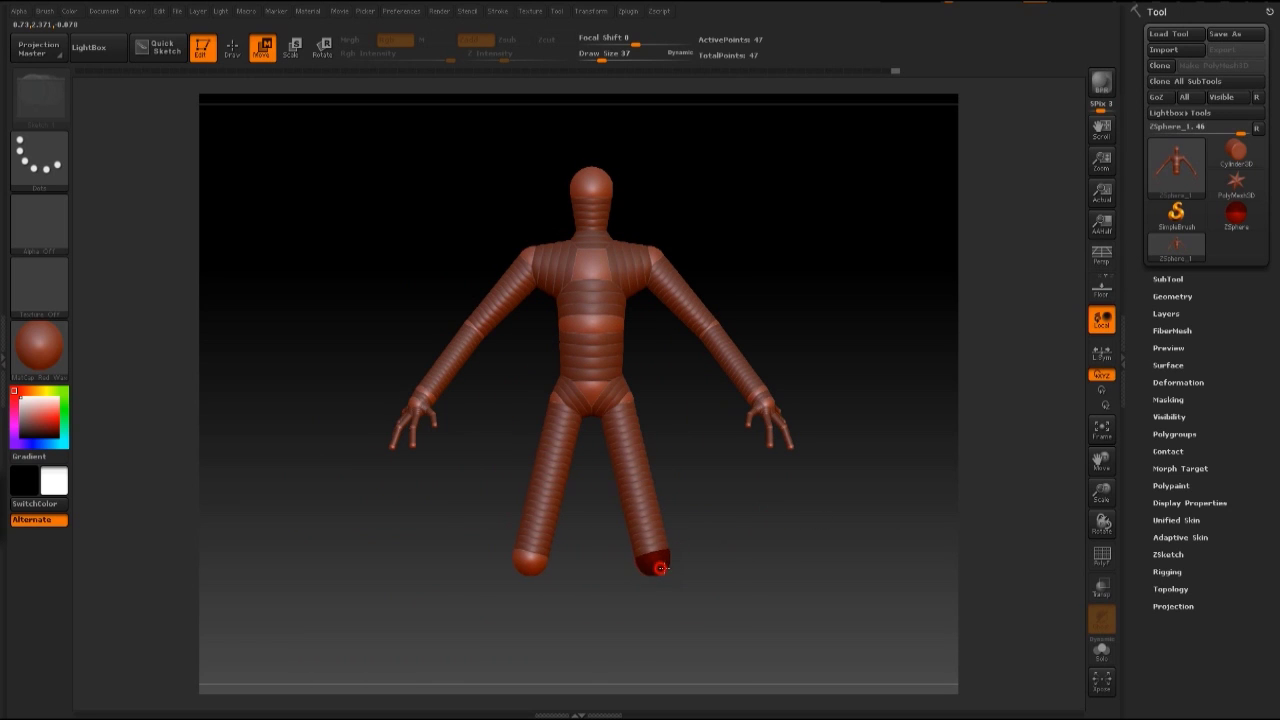
pyautogui.moveTo(660, 568); pyautogui.dragTo(641, 562)
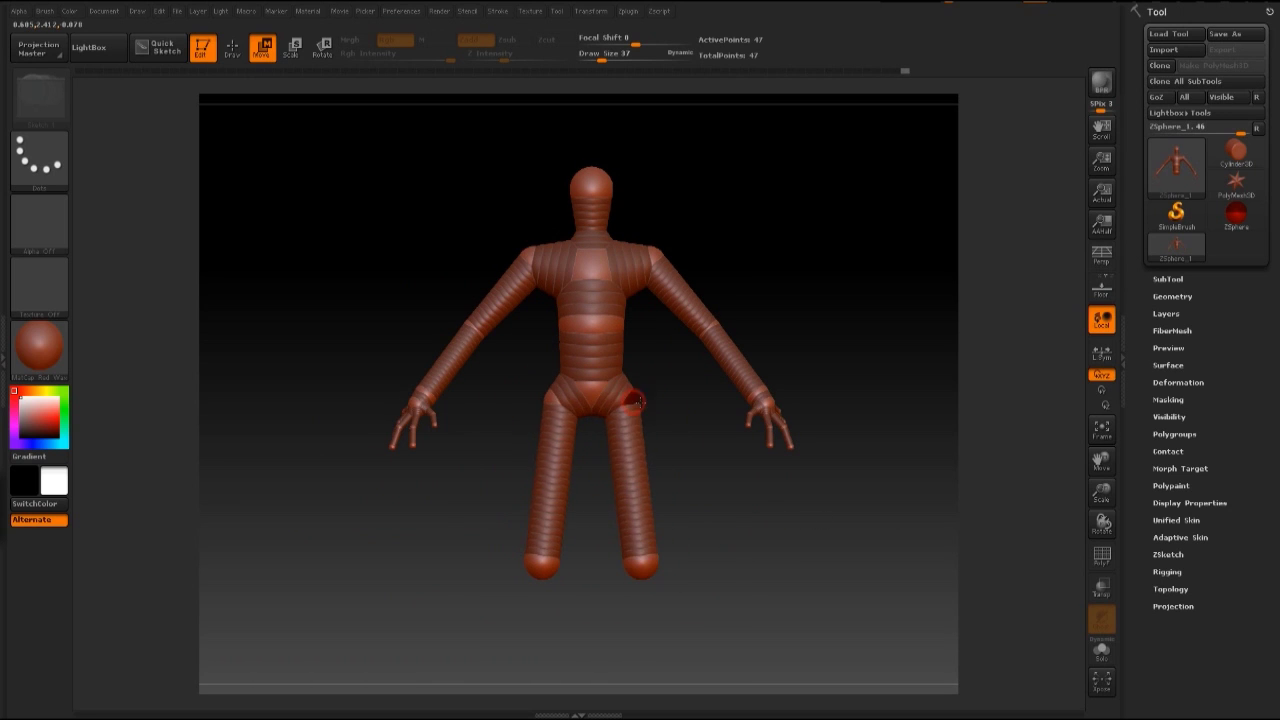
pyautogui.moveTo(641, 402); pyautogui.dragTo(643, 405)
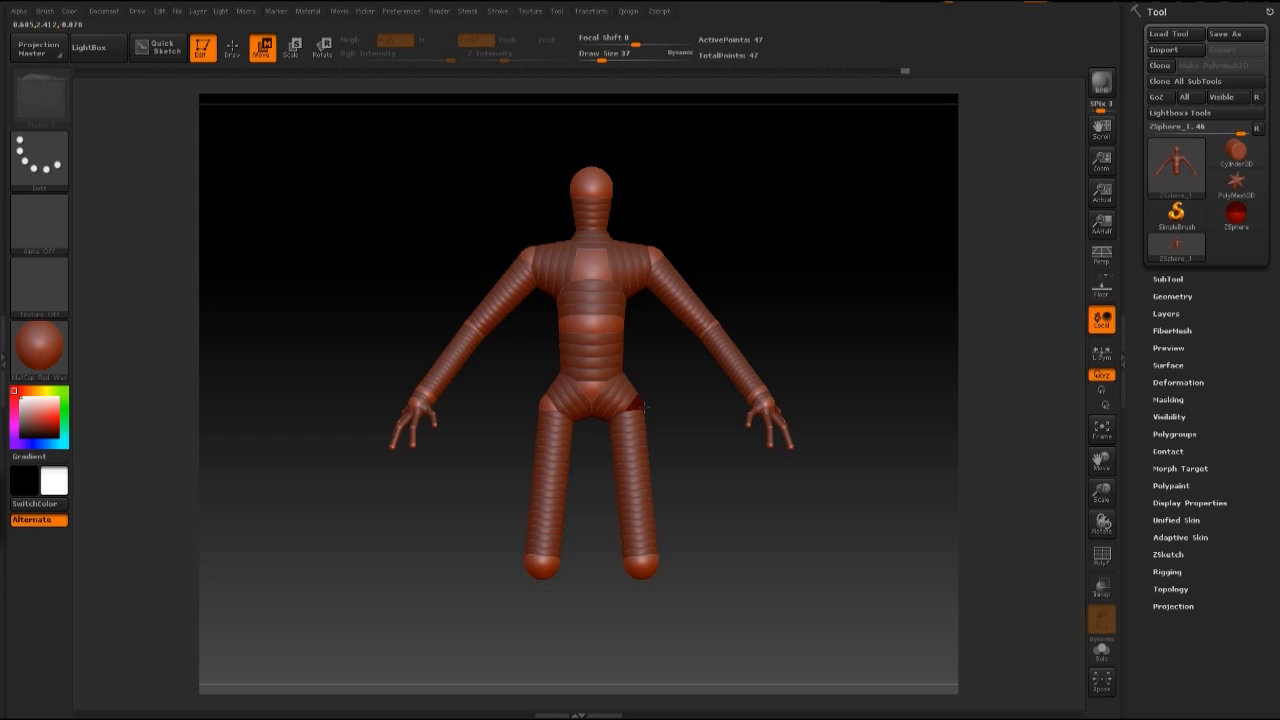
pyautogui.moveTo(695, 483); pyautogui.dragTo(707, 516)
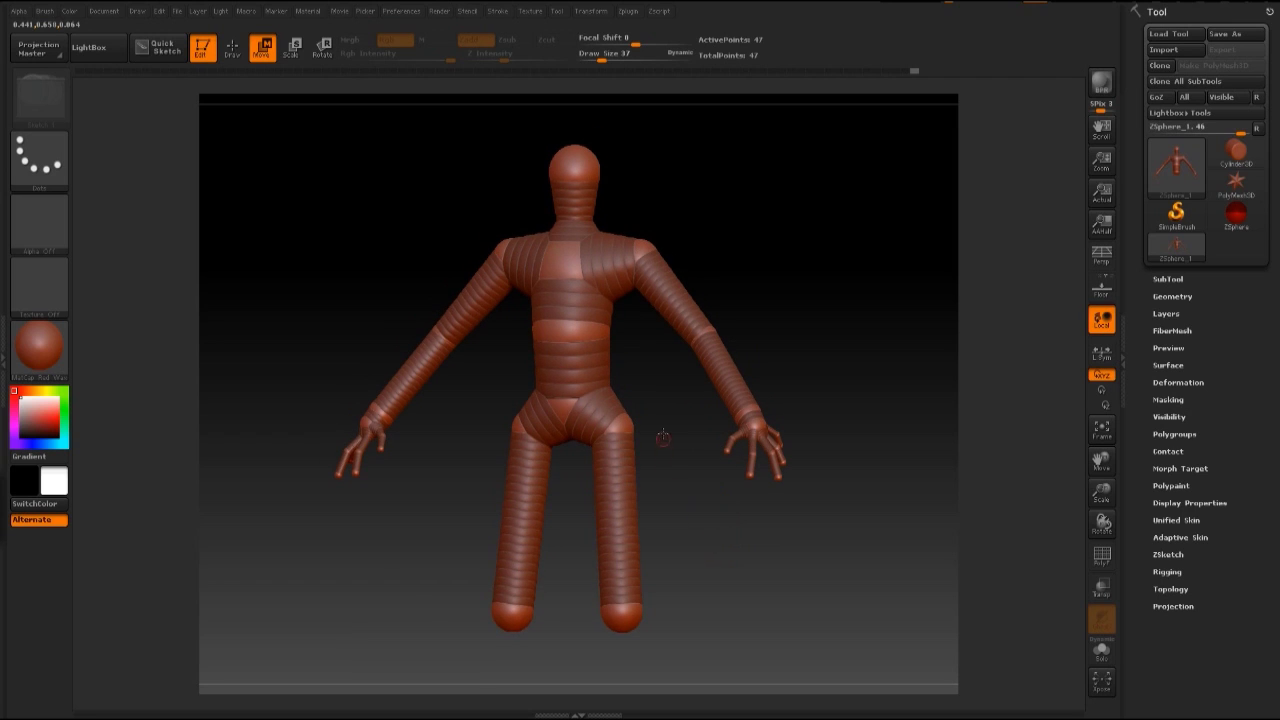
# Step: Preview the figure as an adaptive skin mesh and return to the ZSphere view
pyautogui.press('a')
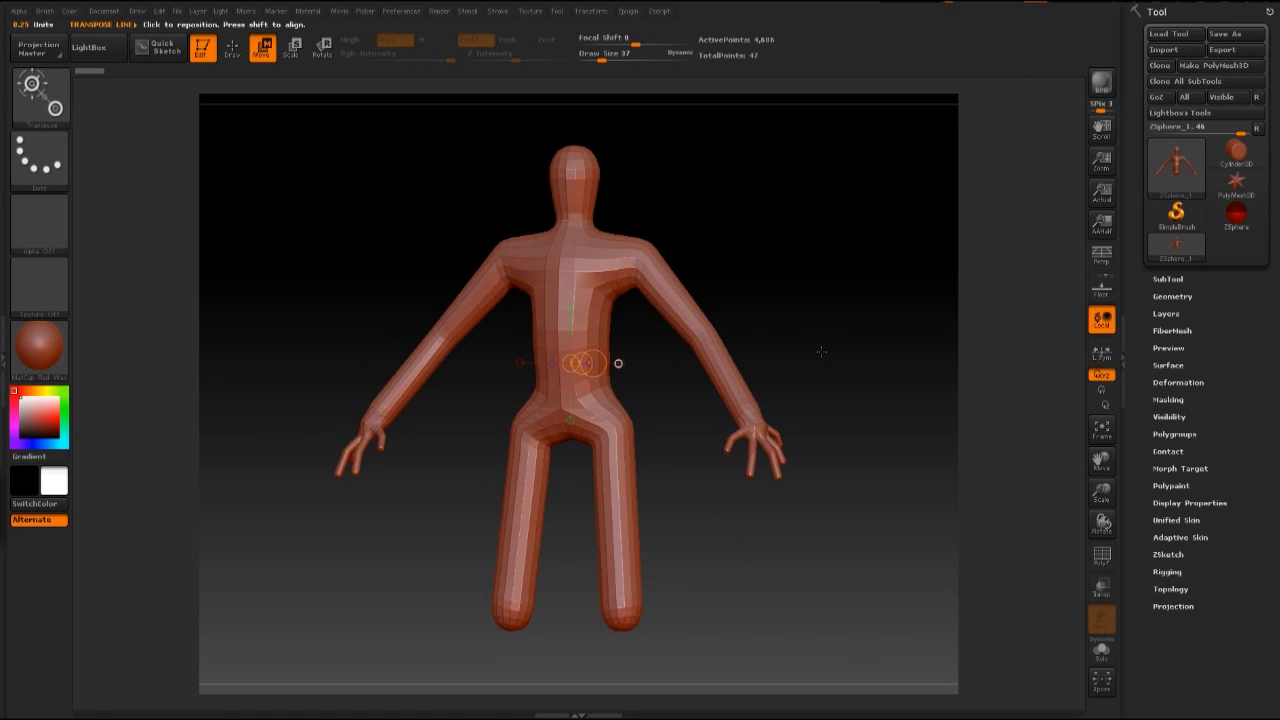
pyautogui.press('a')
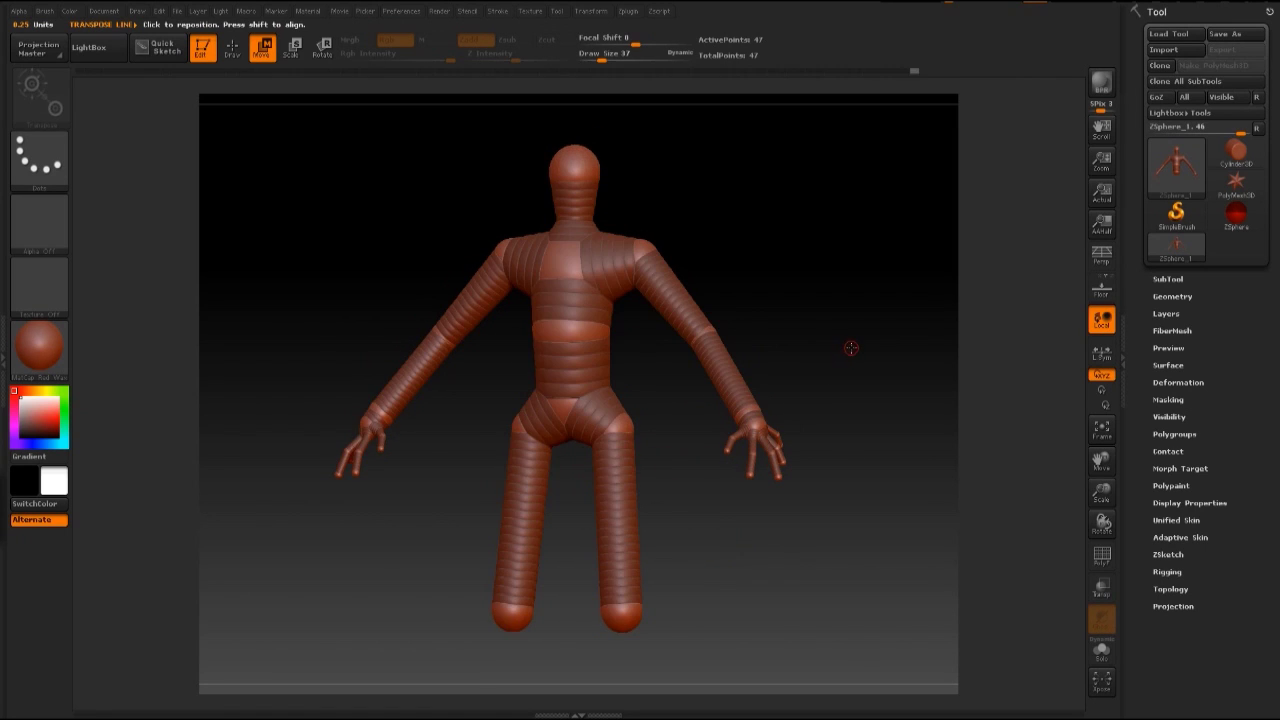
pyautogui.press('a')
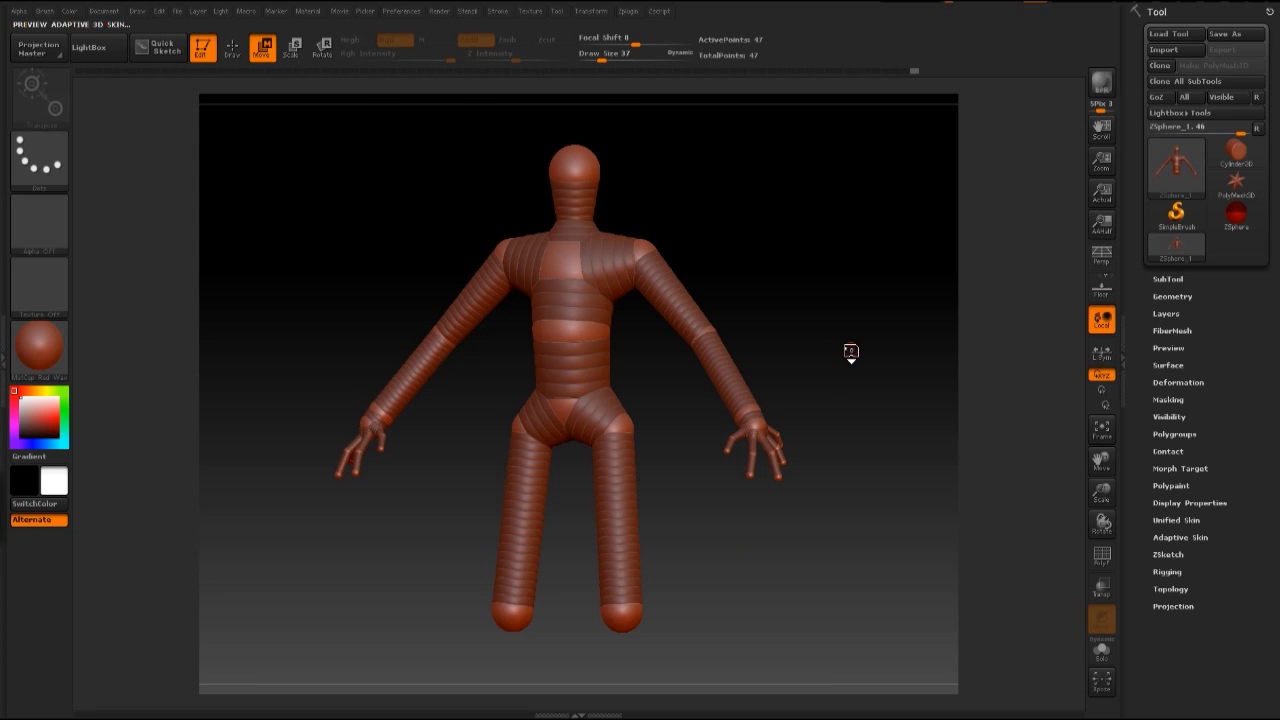
pyautogui.moveTo(845, 333); pyautogui.dragTo(811, 347)
pyautogui.press('a')
# Step: Add a ZSphere on the front of each leg end as the start of the feet
pyautogui.moveTo(781, 407); pyautogui.dragTo(812, 398)
pyautogui.moveTo(748, 523)
pyautogui.mouseDown()
pyautogui.moveTo(771, 540)
pyautogui.moveTo(764, 517)
pyautogui.mouseUp()
pyautogui.click(232, 48)
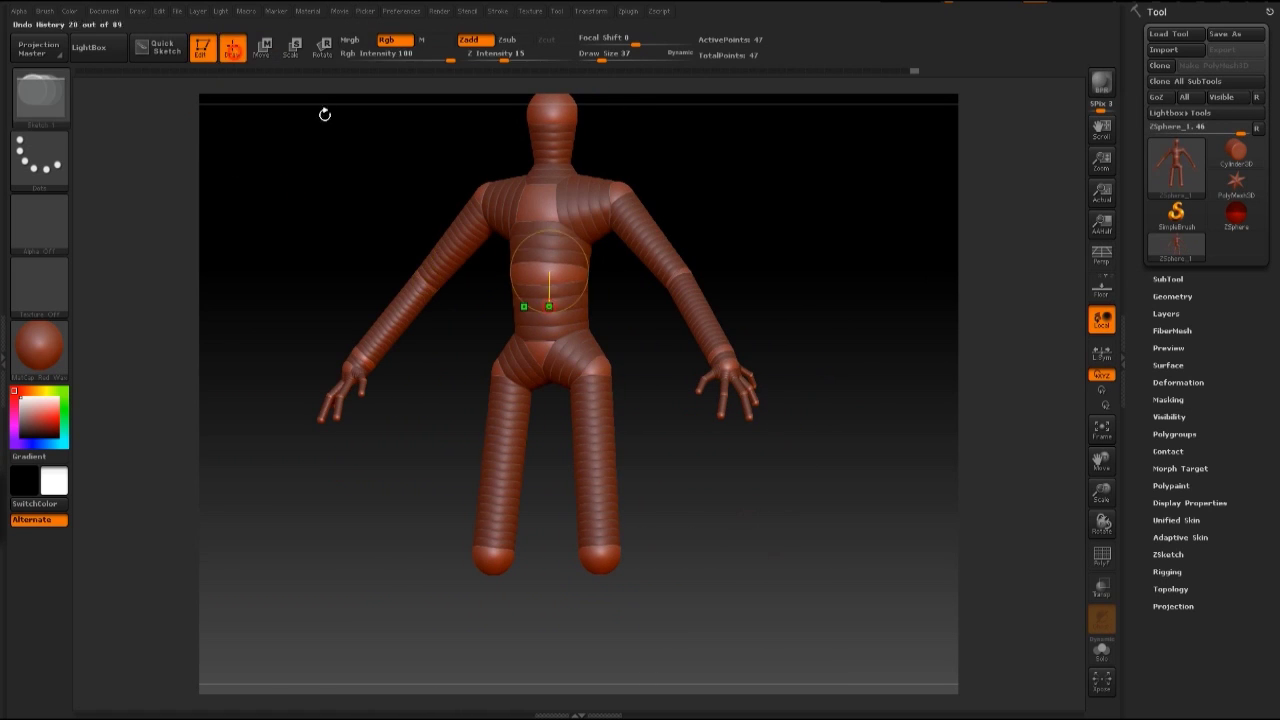
pyautogui.moveTo(743, 574)
pyautogui.mouseDown()
pyautogui.moveTo(748, 552)
pyautogui.moveTo(666, 491)
pyautogui.mouseUp()
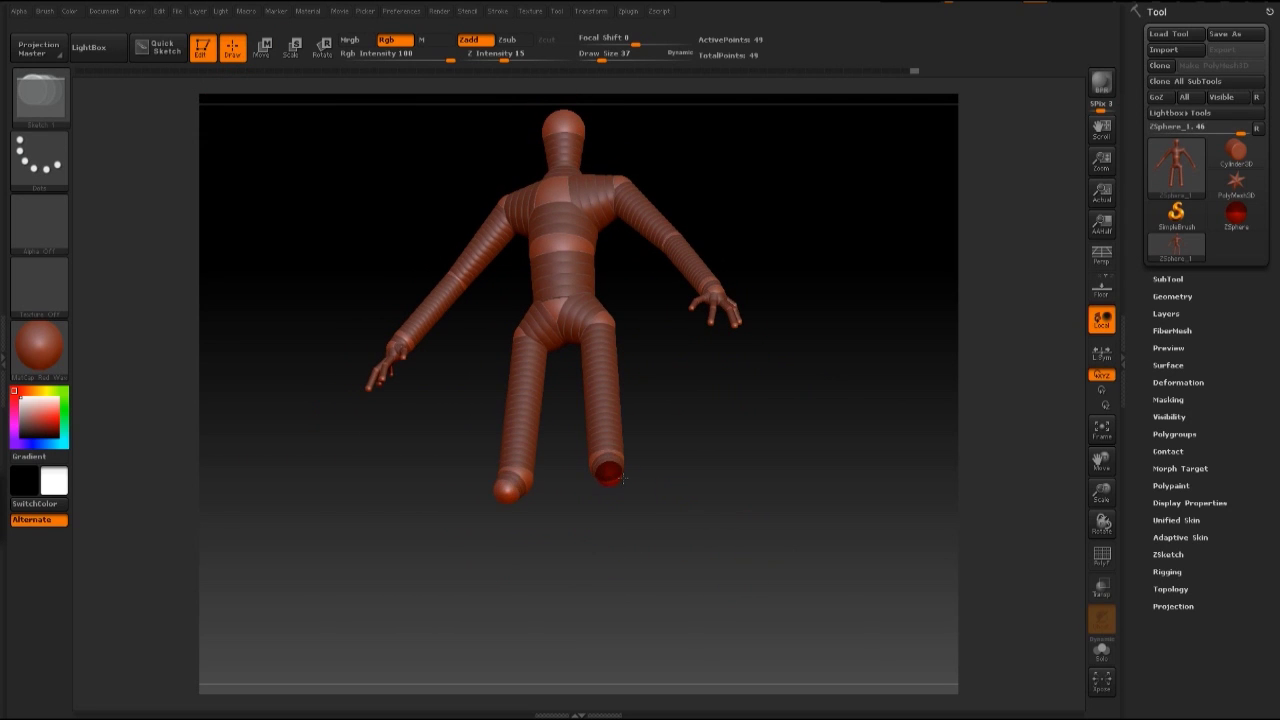
# Step: Pull the leg-end ZSpheres down and back to form angled lower legs, and raise the knee ZSpheres slightly
pyautogui.keyDown('ctrl'); pyautogui.moveTo(624, 479); pyautogui.dragTo(638, 532); pyautogui.keyUp('ctrl')
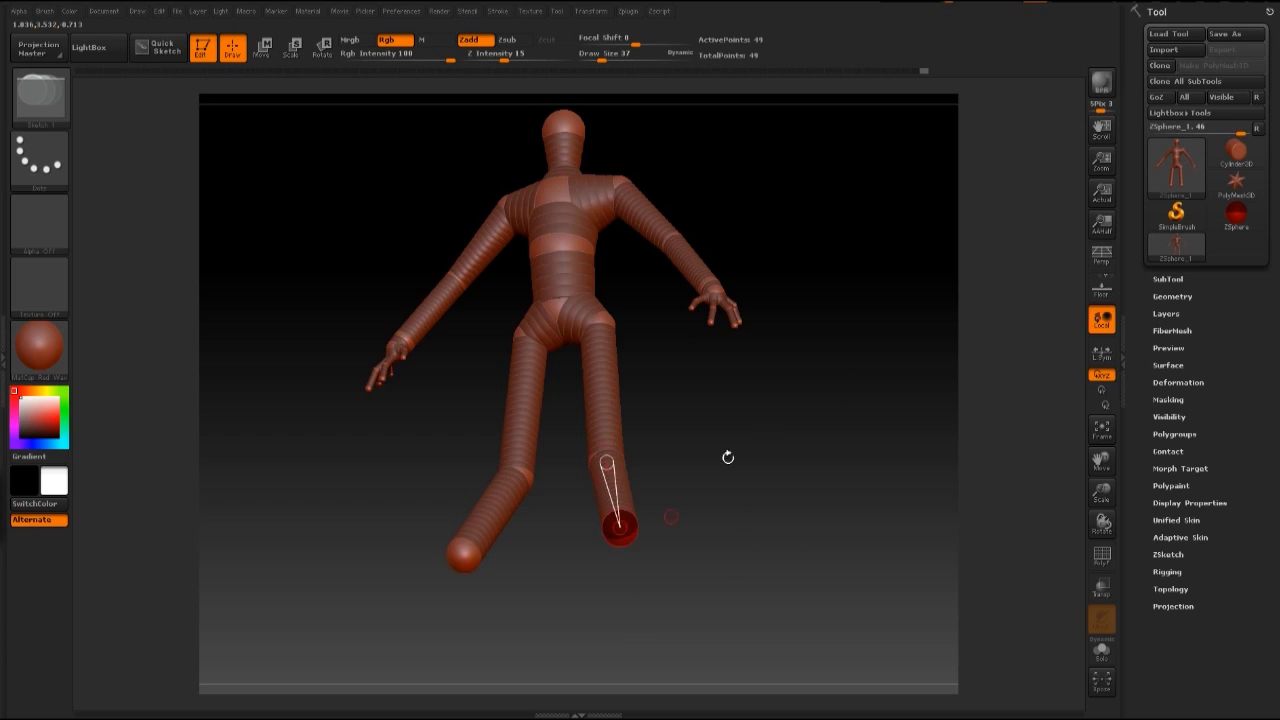
pyautogui.moveTo(753, 460)
pyautogui.mouseDown()
pyautogui.moveTo(713, 512)
pyautogui.moveTo(606, 511)
pyautogui.mouseUp()
pyautogui.press('w')
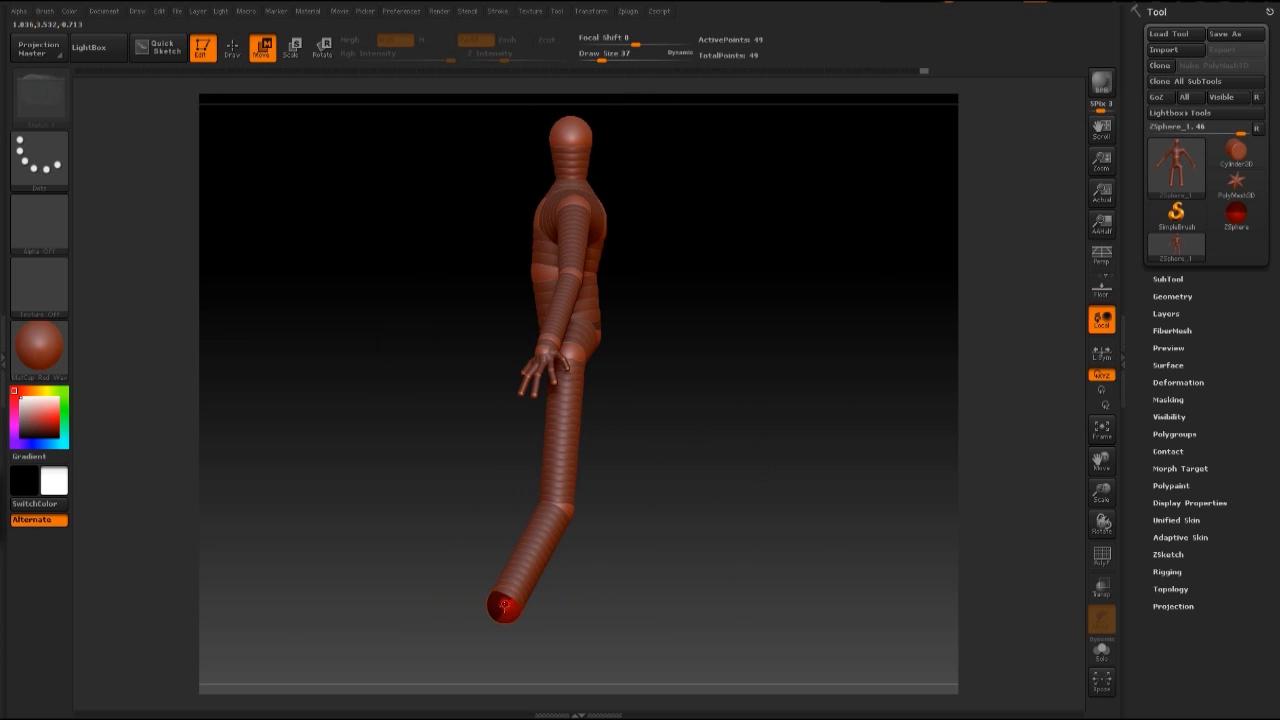
pyautogui.moveTo(502, 606); pyautogui.dragTo(586, 637)
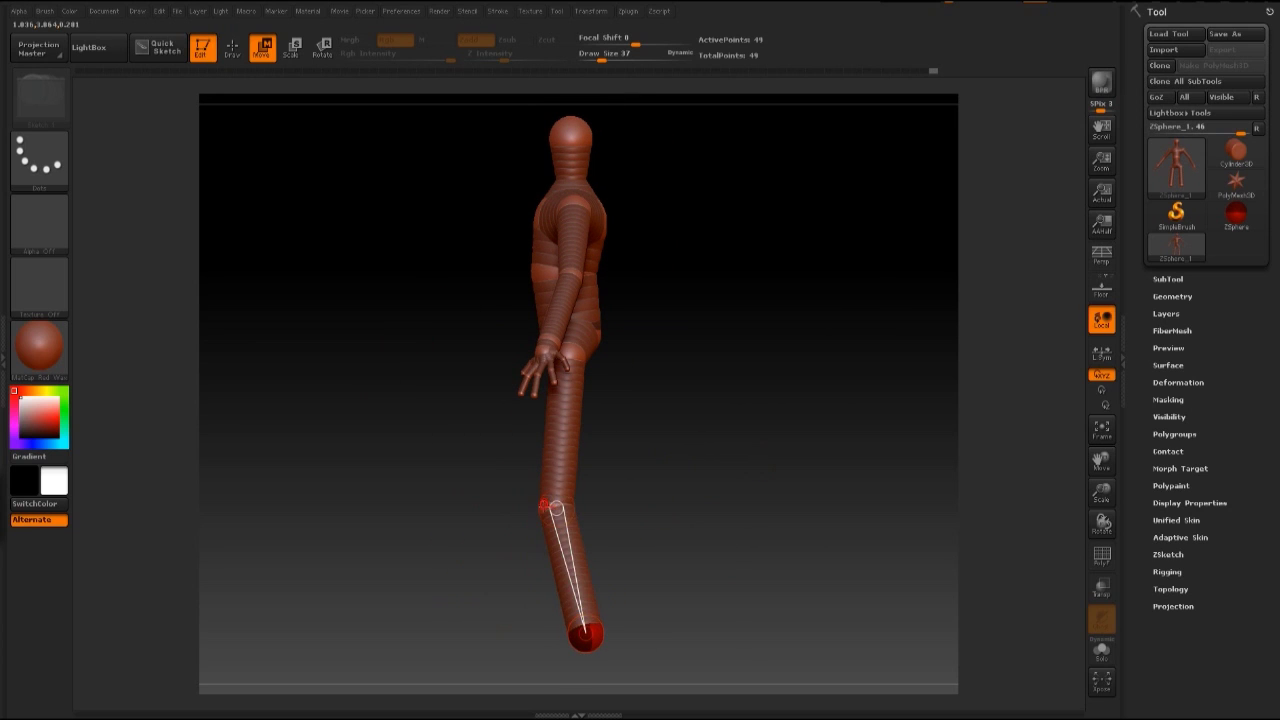
pyautogui.moveTo(545, 507); pyautogui.dragTo(548, 492)
pyautogui.moveTo(579, 633); pyautogui.dragTo(572, 601)
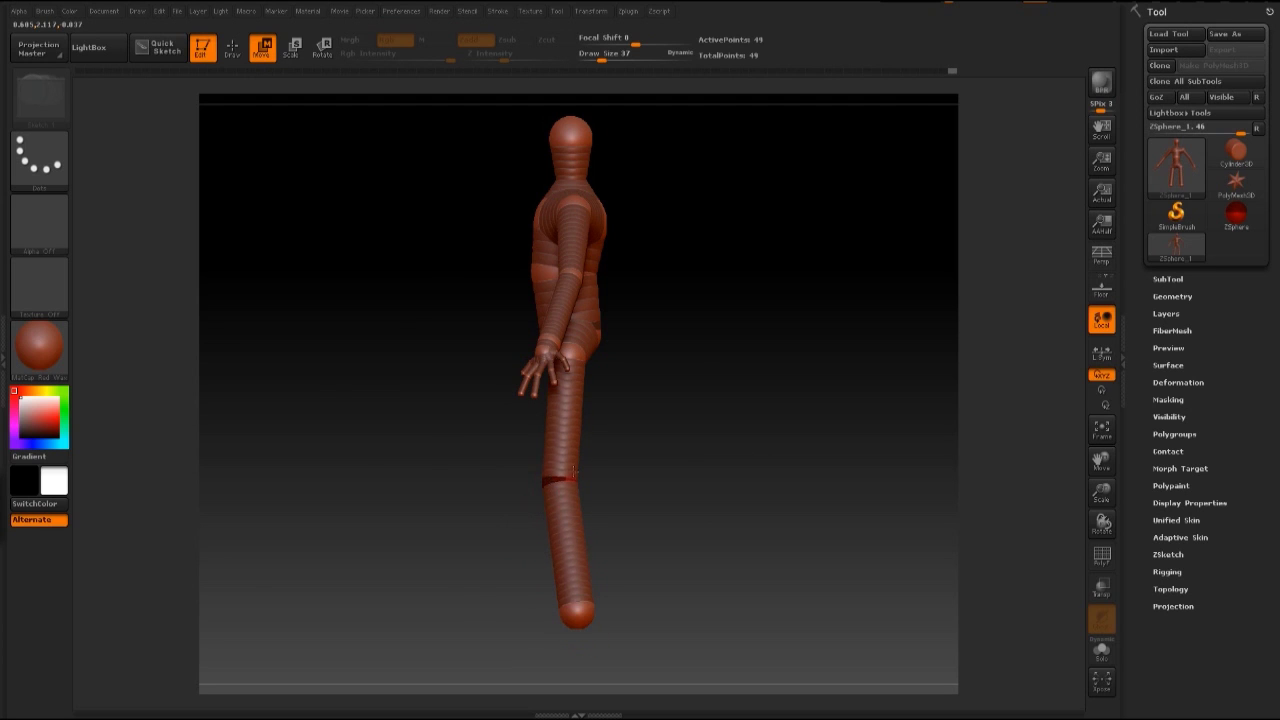
# Step: Shift the ankle and knee ZSpheres slightly inward and raise the central pelvis ZSphere
pyautogui.keyDown('shift'); pyautogui.moveTo(703, 476); pyautogui.dragTo(734, 472); pyautogui.keyUp('shift')
pyautogui.moveTo(602, 617); pyautogui.dragTo(584, 611)
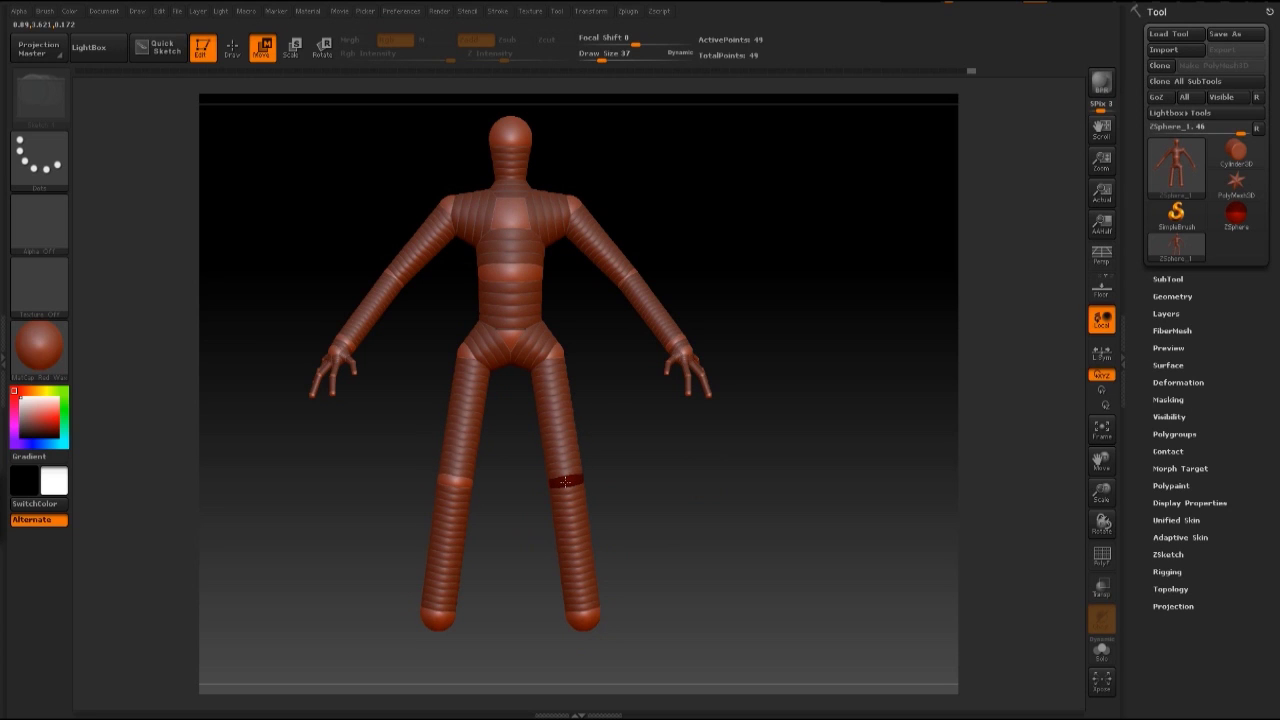
pyautogui.moveTo(567, 482); pyautogui.dragTo(562, 476)
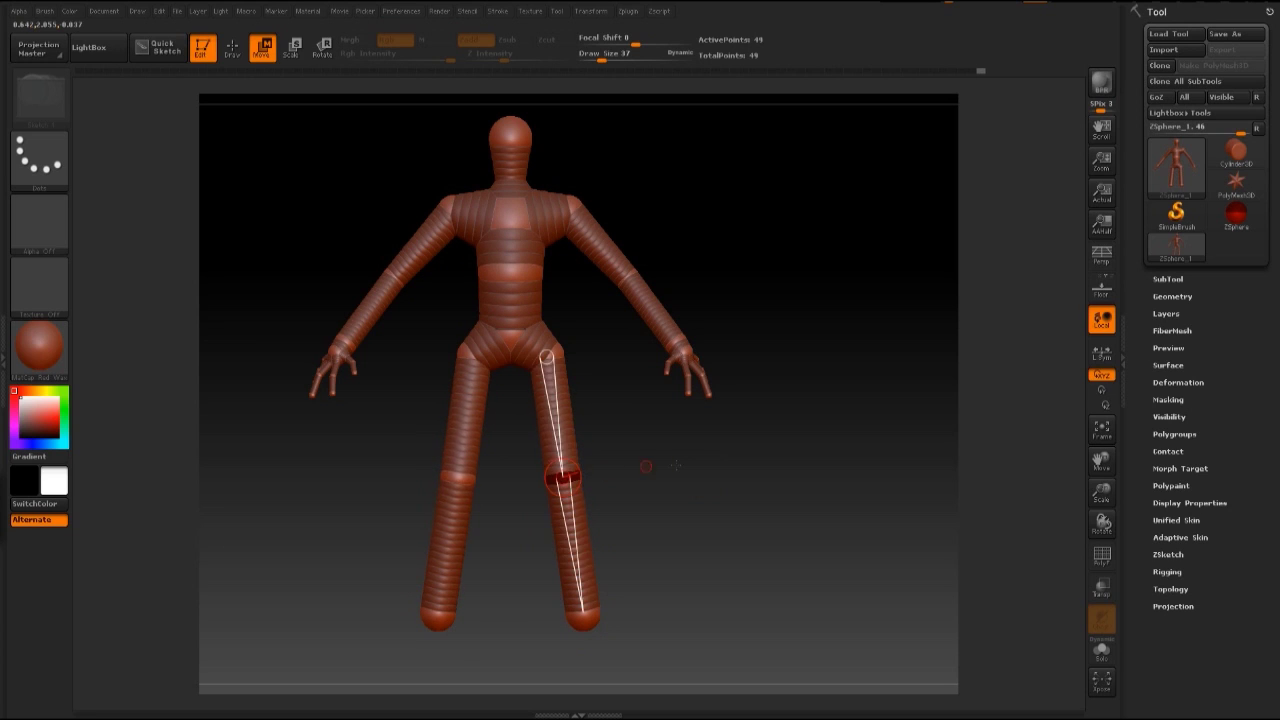
pyautogui.moveTo(694, 487); pyautogui.dragTo(715, 504)
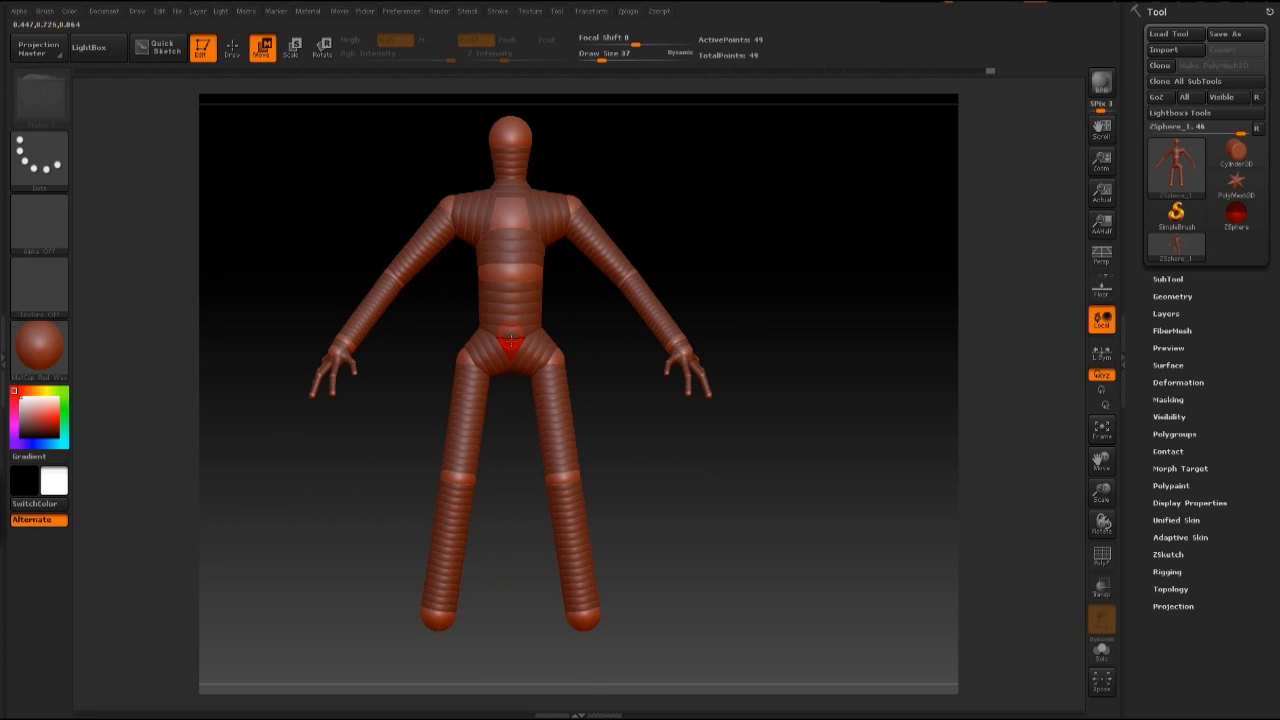
pyautogui.moveTo(511, 337); pyautogui.dragTo(581, 322)
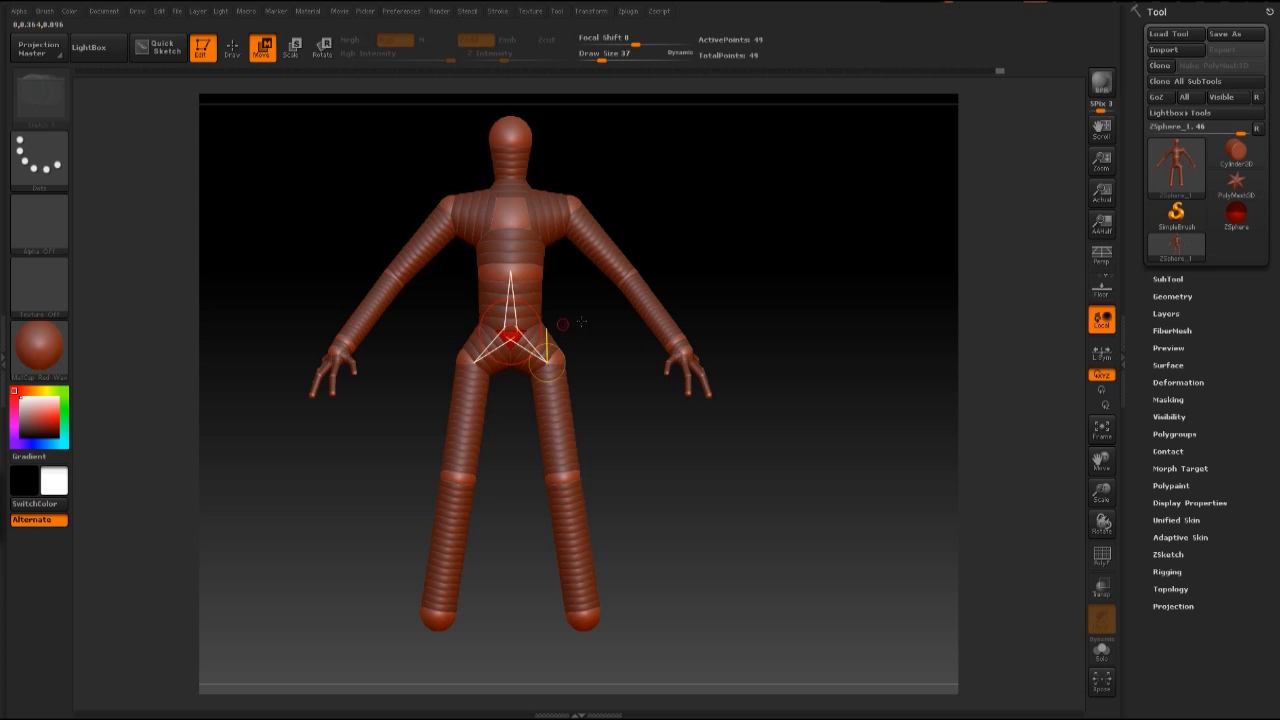
# Step: Preview the figure as an adaptive skin mesh to check the lower legs, and return to the ZSpheres
pyautogui.press('a')
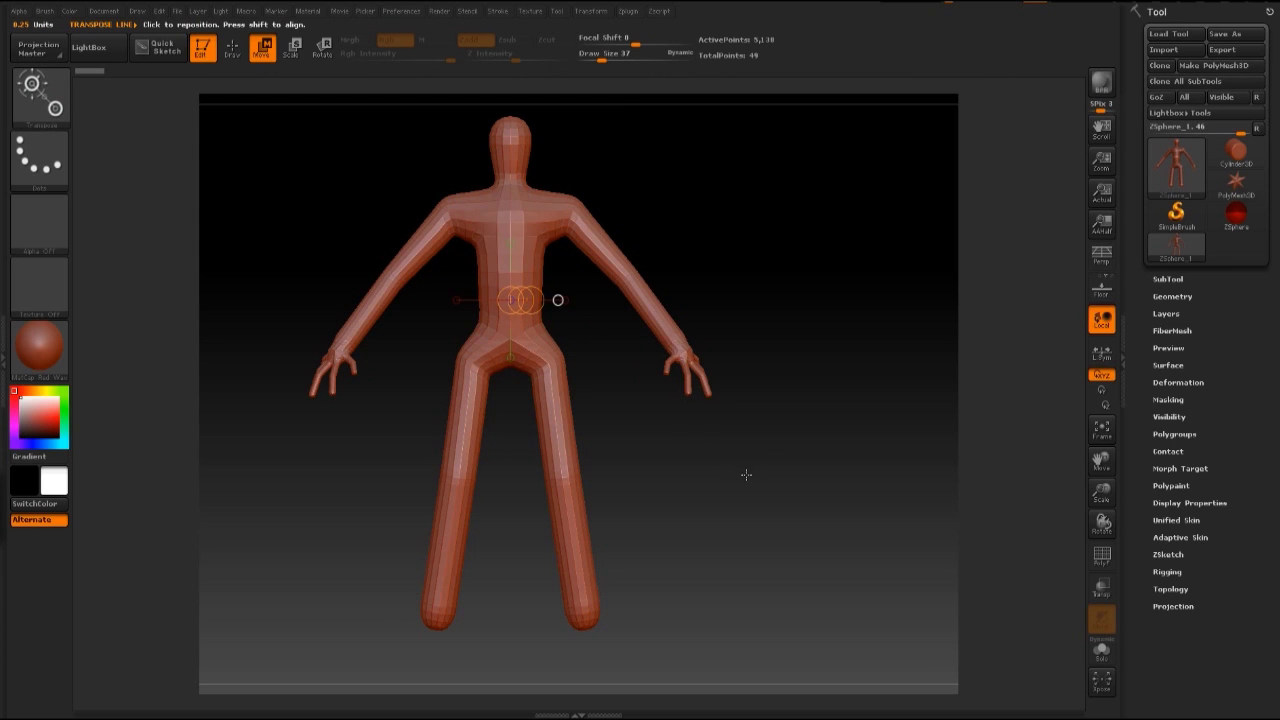
pyautogui.moveTo(746, 475)
pyautogui.mouseDown()
pyautogui.moveTo(694, 460)
pyautogui.moveTo(677, 494)
pyautogui.moveTo(743, 491)
pyautogui.moveTo(734, 486)
pyautogui.mouseUp()
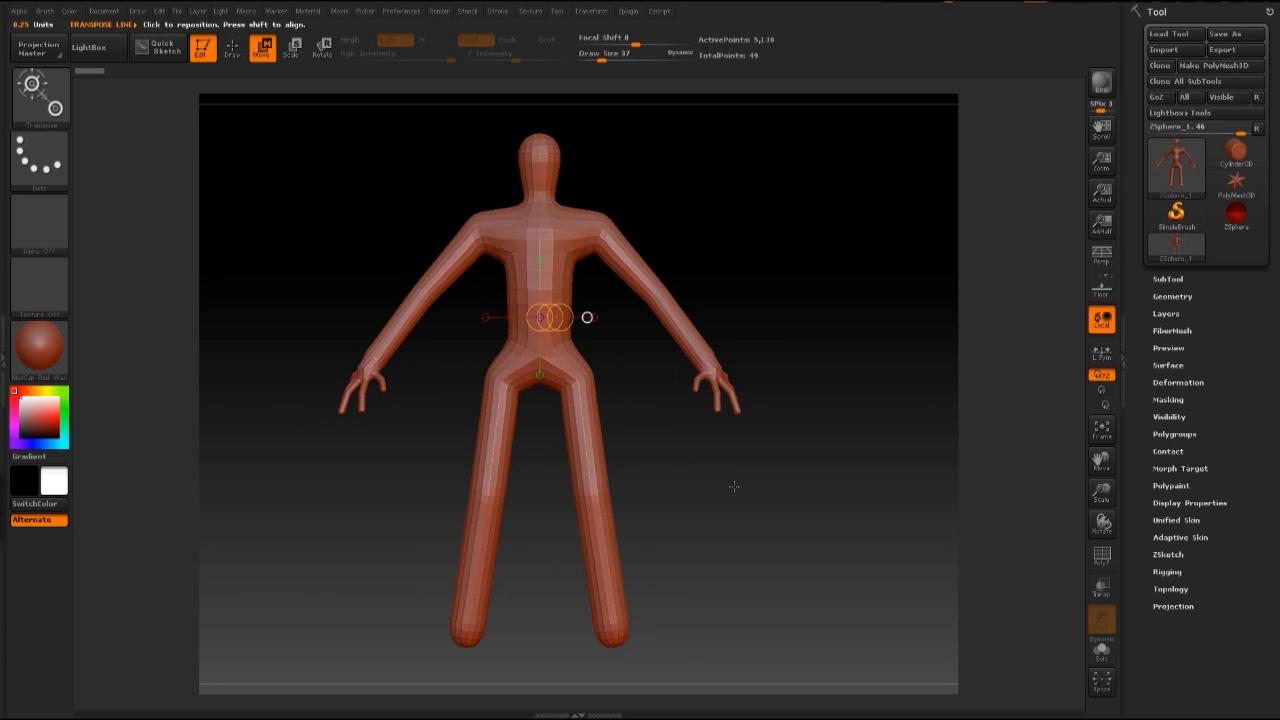
pyautogui.press('a')
pyautogui.moveTo(705, 437); pyautogui.dragTo(624, 396)
# Step: Add a foot ZSphere at the end of each leg and move it forward, nearly level with the ankle
pyautogui.click(232, 50)
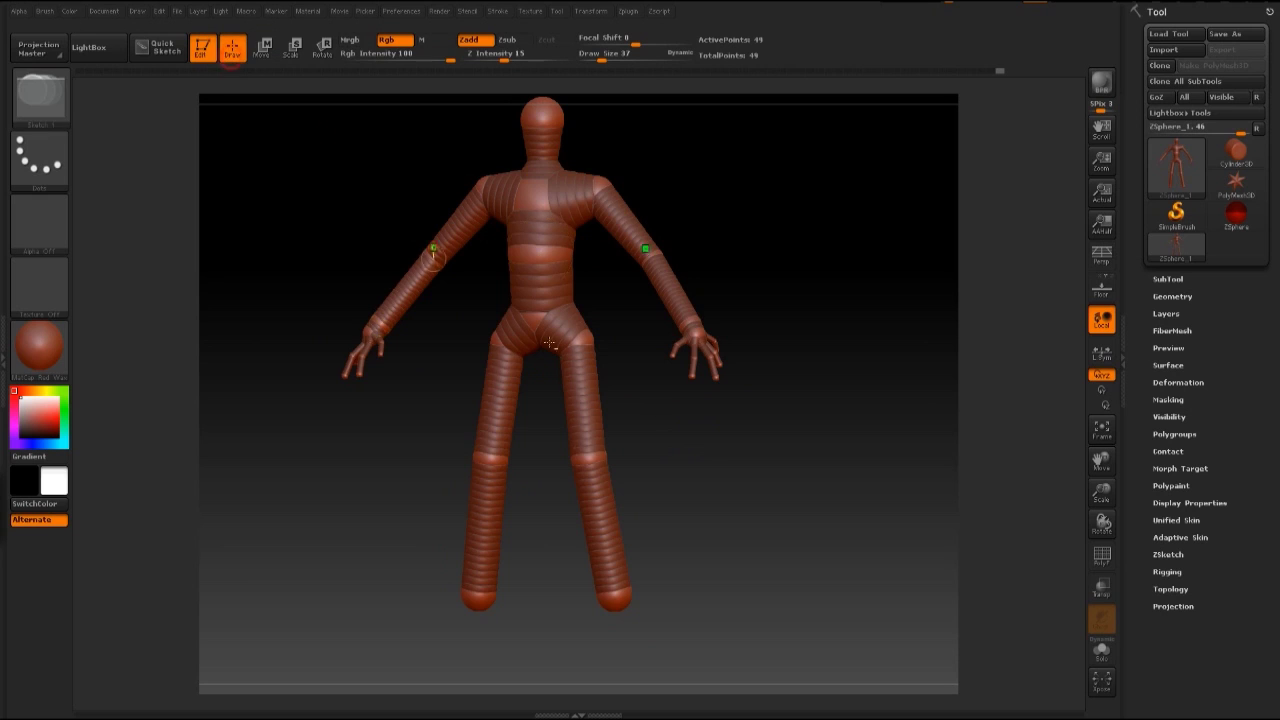
pyautogui.moveTo(717, 440)
pyautogui.keyDown('alt'); pyautogui.mouseDown()
pyautogui.moveTo(694, 357)
pyautogui.moveTo(711, 466)
pyautogui.moveTo(720, 372)
pyautogui.mouseUp(); pyautogui.keyUp('alt')
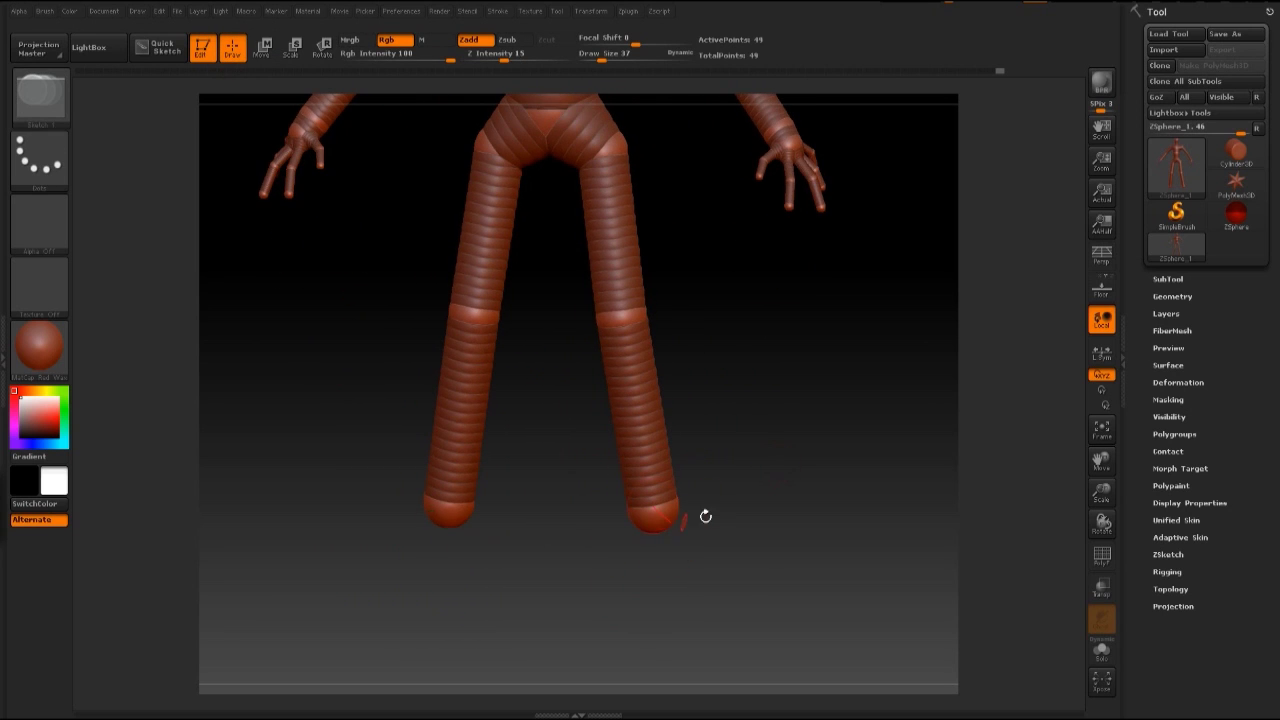
pyautogui.moveTo(657, 526); pyautogui.dragTo(654, 576)
pyautogui.keyDown('shift'); pyautogui.moveTo(850, 535); pyautogui.dragTo(777, 523); pyautogui.keyUp('shift')
pyautogui.press('w')
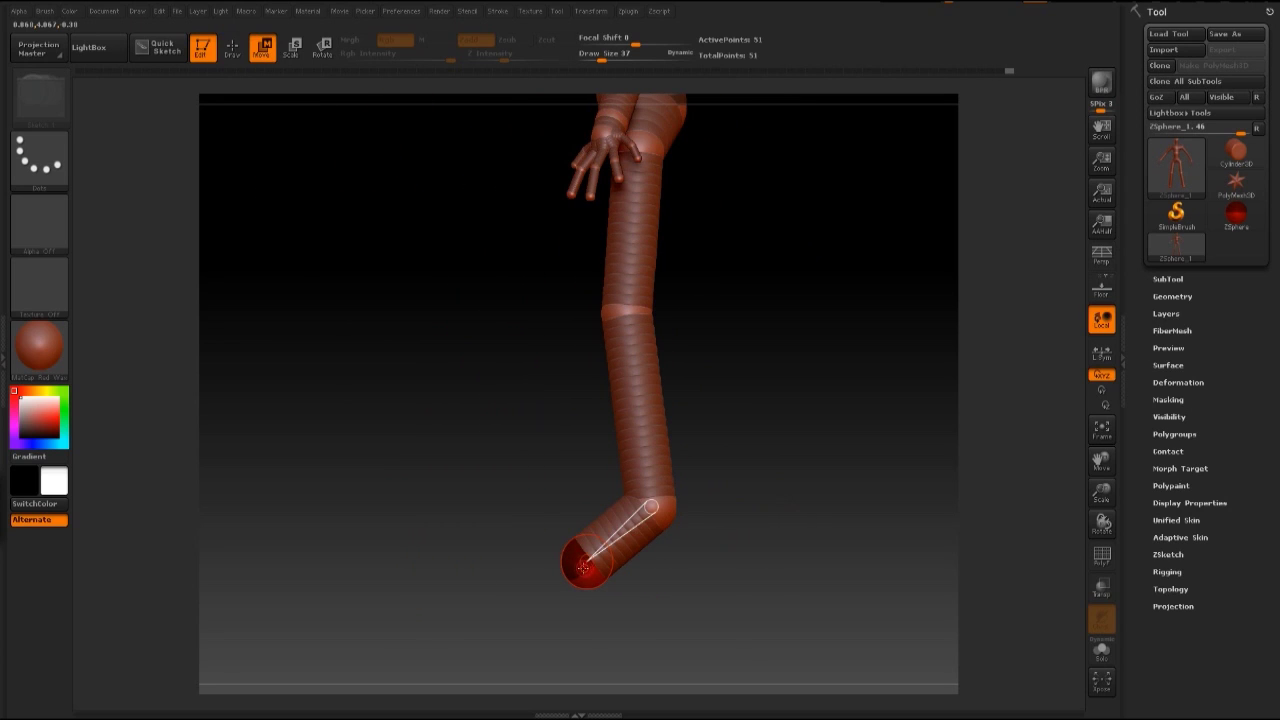
pyautogui.moveTo(583, 547); pyautogui.dragTo(569, 521)
pyautogui.press('e')
pyautogui.press('w')
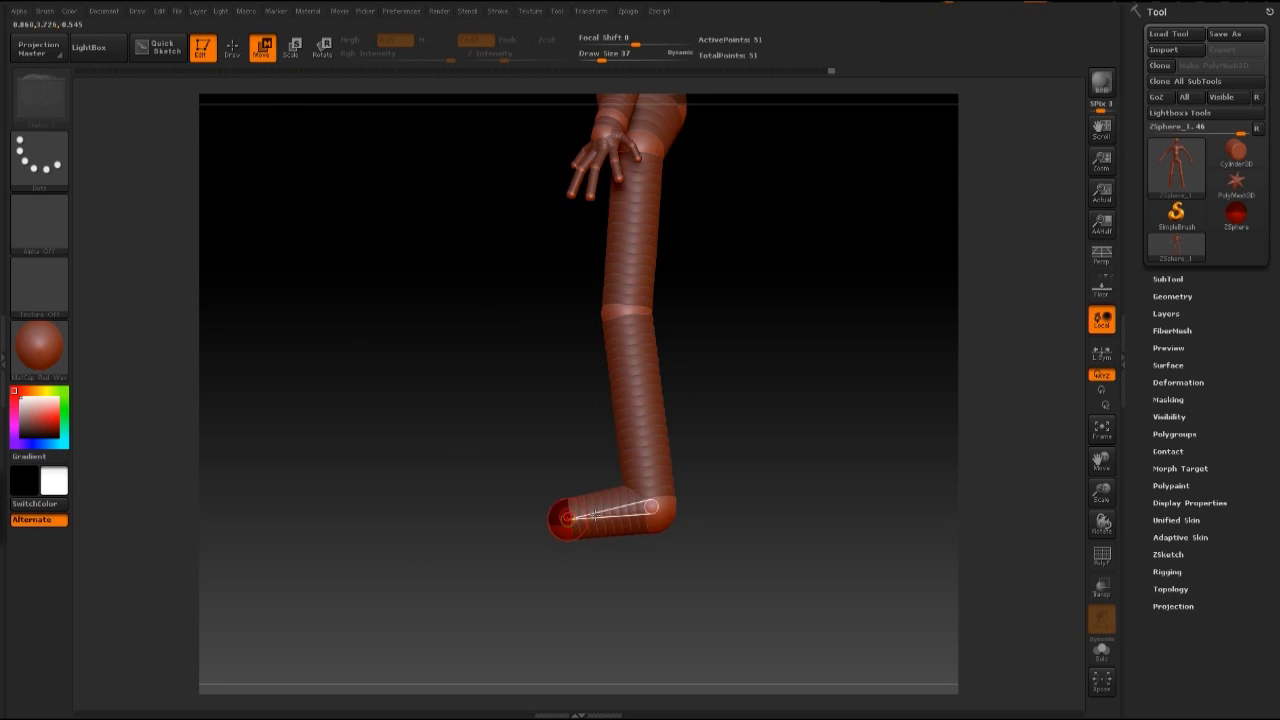
# Step: Lower the foot ZSpheres so they slope down from the ankles, and nudge the ankle ZSpheres forward
pyautogui.keyDown('shift'); pyautogui.moveTo(733, 573); pyautogui.dragTo(787, 572); pyautogui.keyUp('shift')
pyautogui.moveTo(585, 522); pyautogui.dragTo(594, 520)
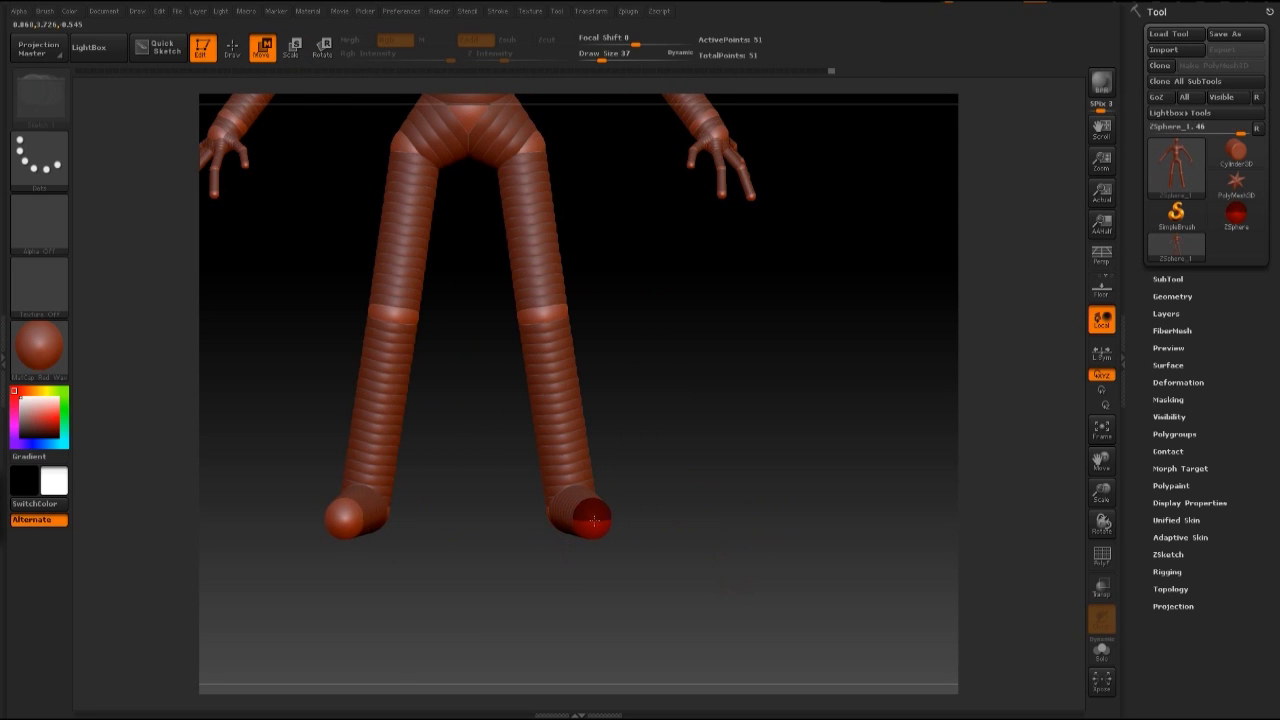
pyautogui.keyDown('alt'); pyautogui.moveTo(721, 454); pyautogui.dragTo(680, 440); pyautogui.keyUp('alt')
pyautogui.moveTo(740, 500); pyautogui.dragTo(704, 521)
pyautogui.moveTo(735, 521)
pyautogui.mouseDown()
pyautogui.moveTo(605, 525)
pyautogui.moveTo(578, 604)
pyautogui.moveTo(589, 641)
pyautogui.mouseUp()
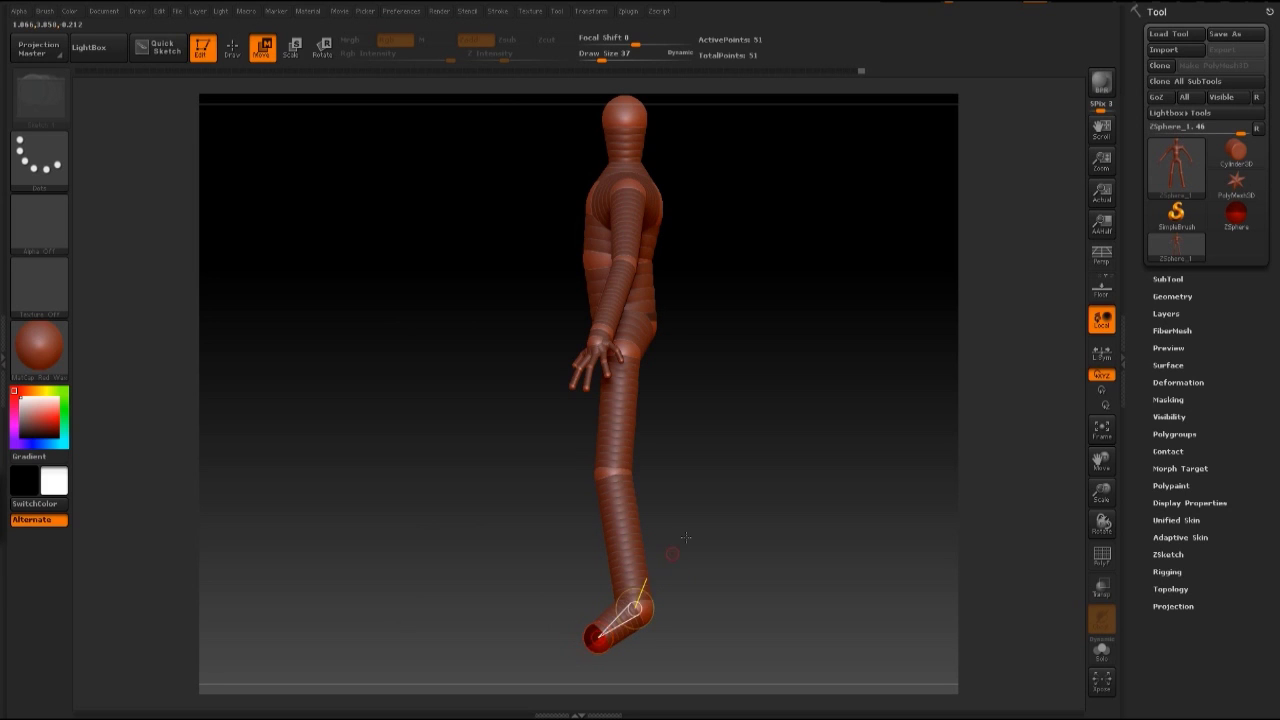
pyautogui.moveTo(680, 543); pyautogui.dragTo(735, 494)
pyautogui.moveTo(626, 563); pyautogui.dragTo(633, 567)
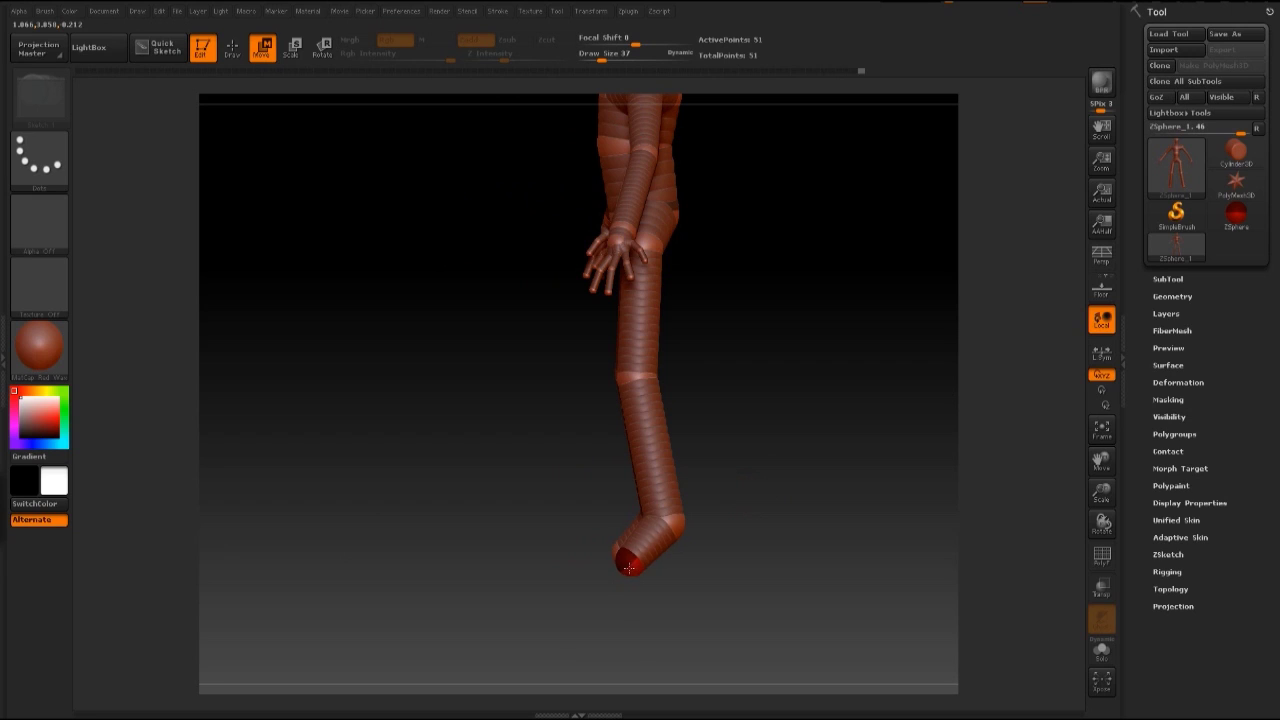
pyautogui.moveTo(684, 521); pyautogui.dragTo(669, 519)
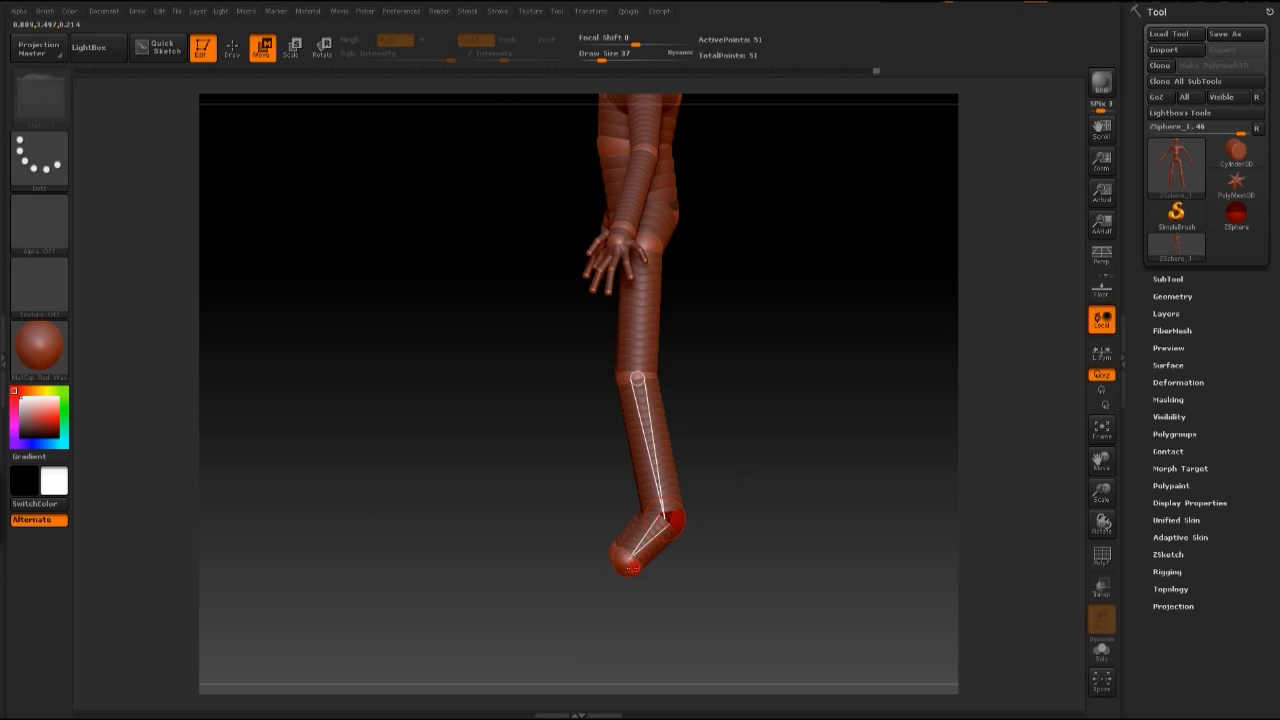
pyautogui.moveTo(626, 563)
pyautogui.mouseDown()
pyautogui.moveTo(617, 568)
pyautogui.moveTo(631, 571)
pyautogui.mouseUp()
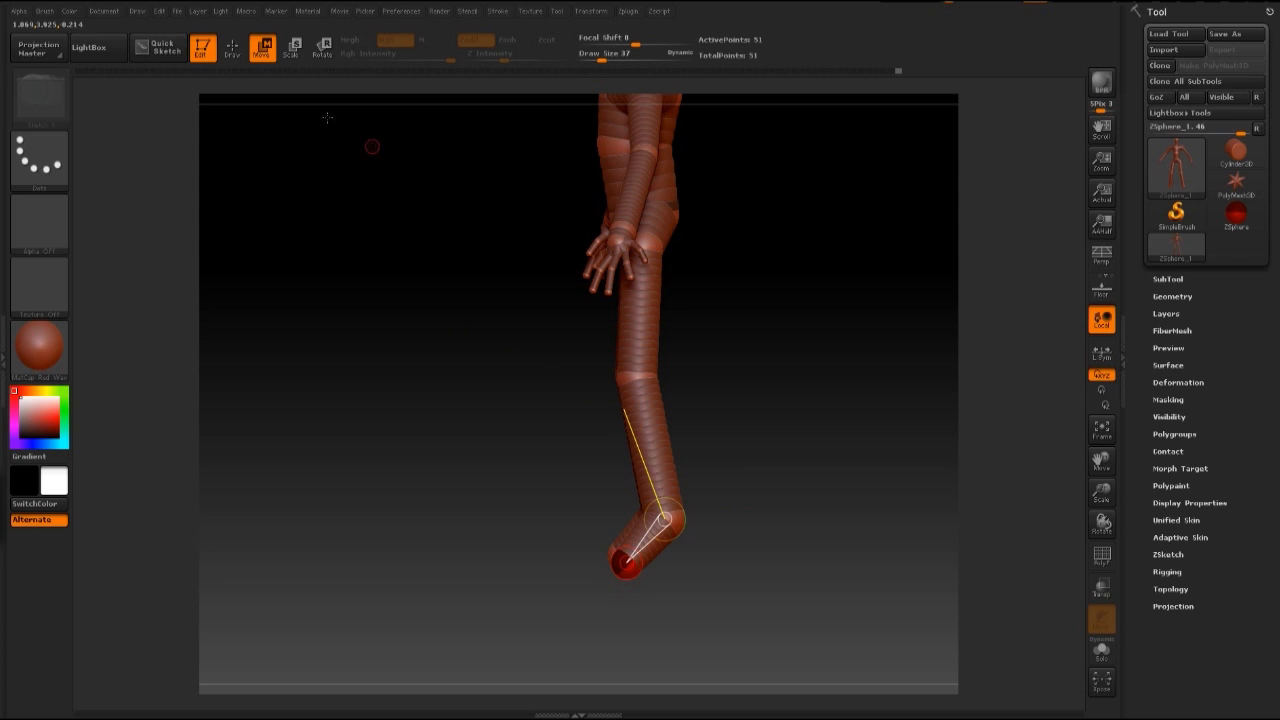
# Step: Add a toe ZSphere on the front of each foot and pull it forward to lengthen the foot
pyautogui.click(232, 48)
pyautogui.moveTo(734, 426)
pyautogui.keyDown('alt'); pyautogui.mouseDown()
pyautogui.moveTo(729, 317)
pyautogui.moveTo(711, 457)
pyautogui.mouseUp(); pyautogui.keyUp('alt')
pyautogui.moveTo(737, 498)
pyautogui.mouseDown()
pyautogui.moveTo(763, 499)
pyautogui.moveTo(654, 460)
pyautogui.moveTo(774, 449)
pyautogui.moveTo(614, 457)
pyautogui.mouseUp()
pyautogui.press('w')
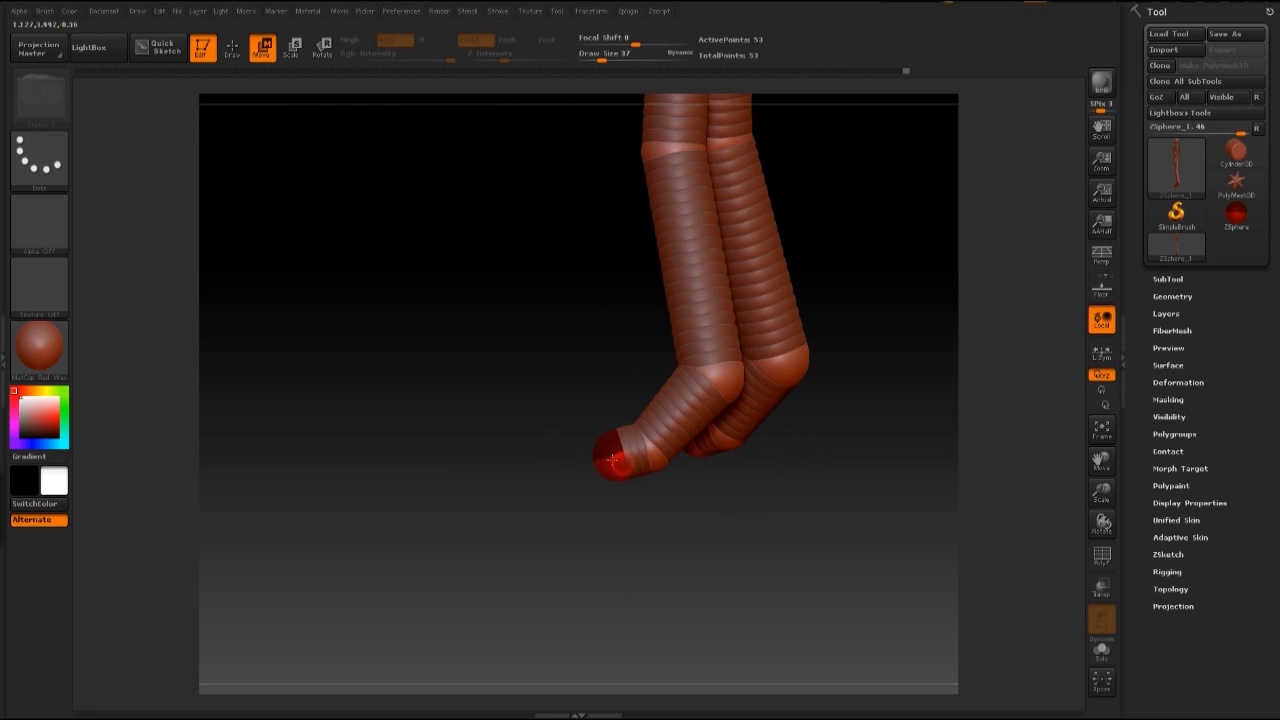
pyautogui.keyDown('ctrl'); pyautogui.moveTo(648, 525); pyautogui.dragTo(650, 494, button='right'); pyautogui.keyUp('ctrl')
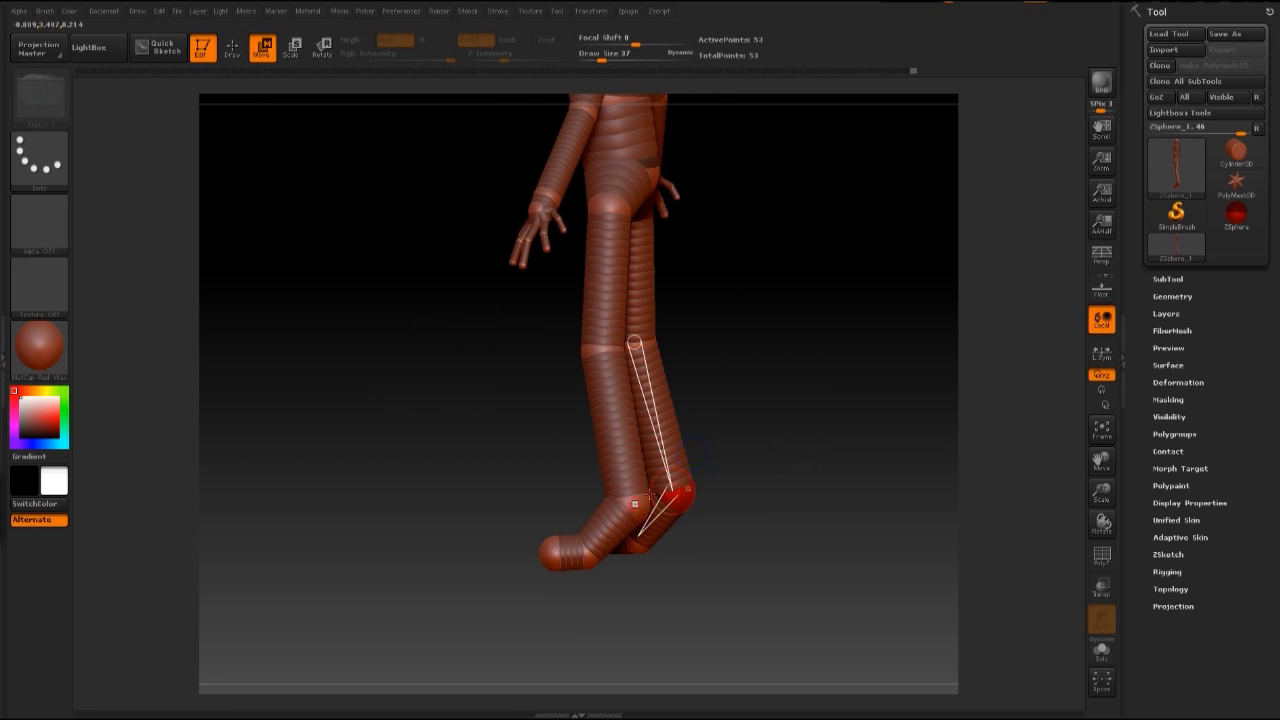
pyautogui.moveTo(590, 556); pyautogui.dragTo(540, 554)
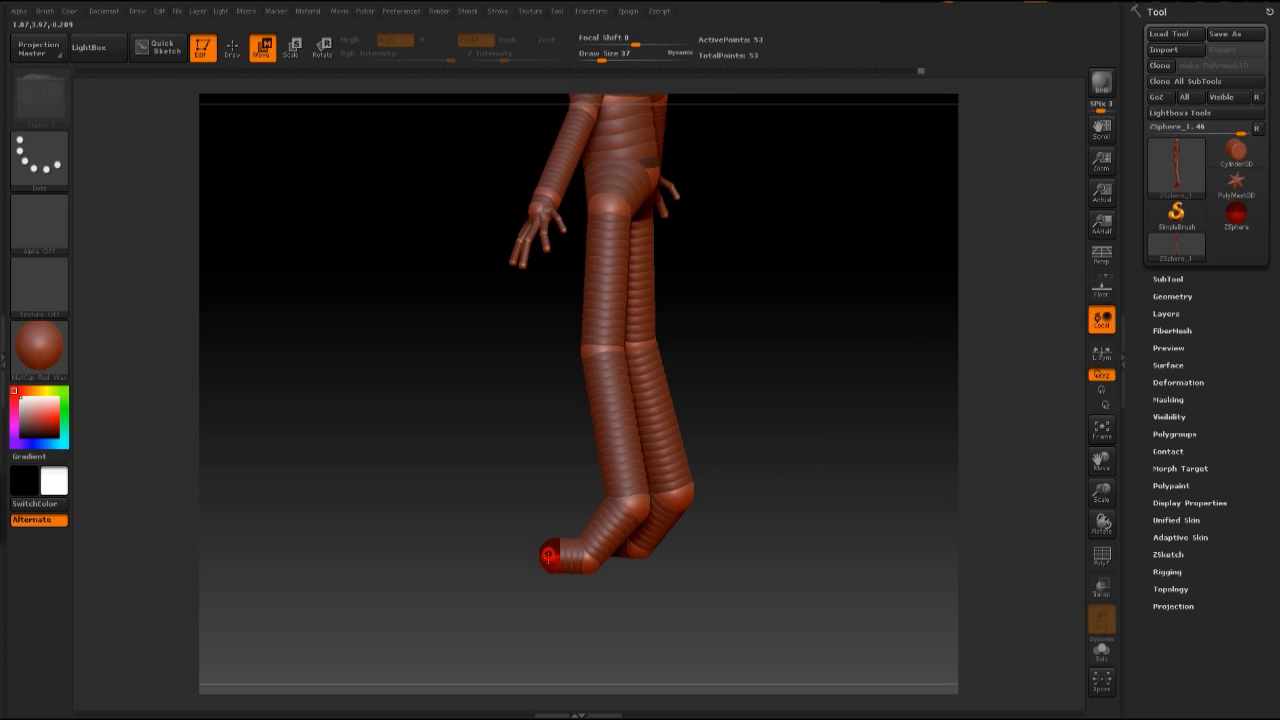
# Step: Preview the adaptive skin of the figure to check the new feet, and return to the ZSpheres
pyautogui.moveTo(688, 496); pyautogui.dragTo(782, 496)
pyautogui.press('a')
pyautogui.press('a')
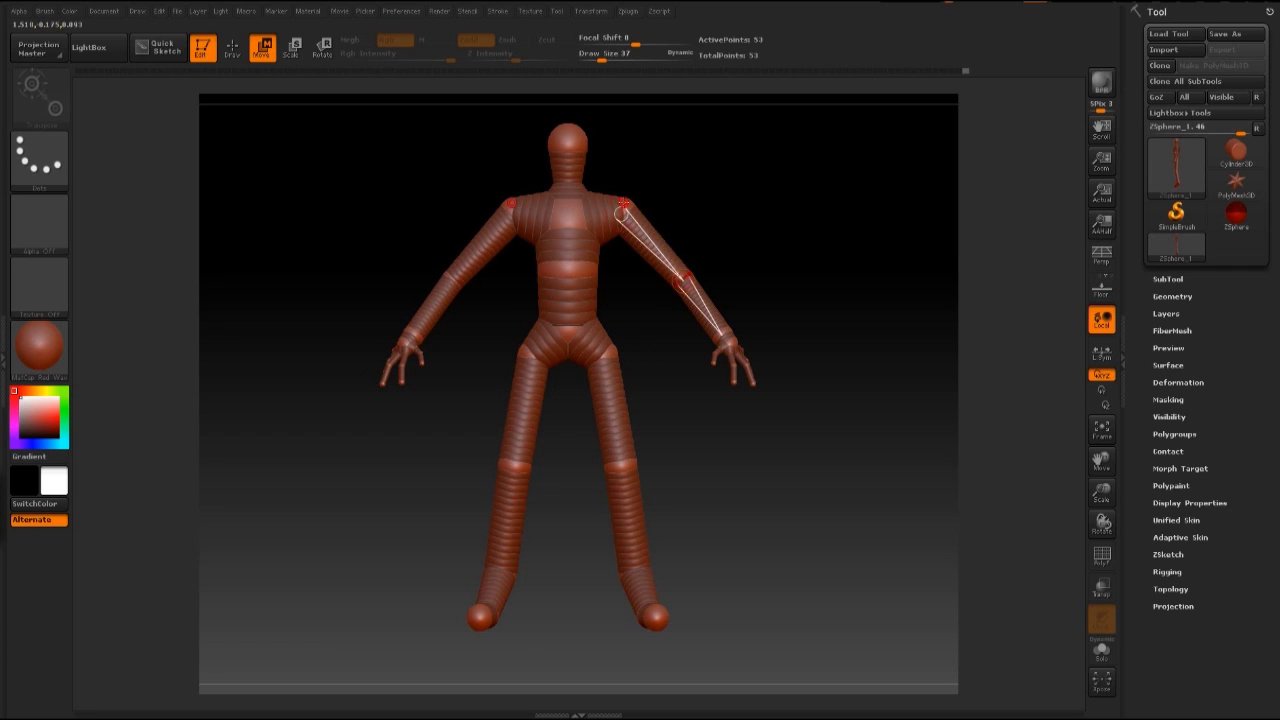
pyautogui.press('a')
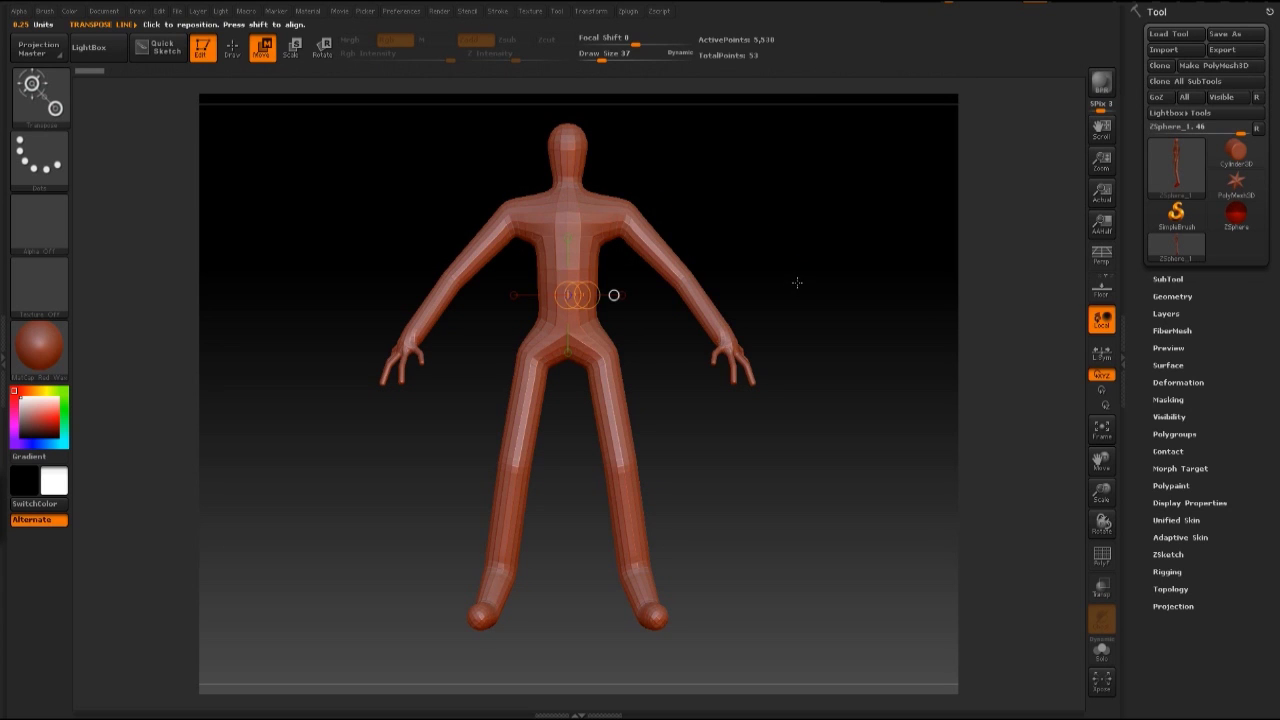
pyautogui.moveTo(812, 281)
pyautogui.mouseDown()
pyautogui.moveTo(766, 286)
pyautogui.moveTo(794, 288)
pyautogui.mouseUp()
pyautogui.press('a')
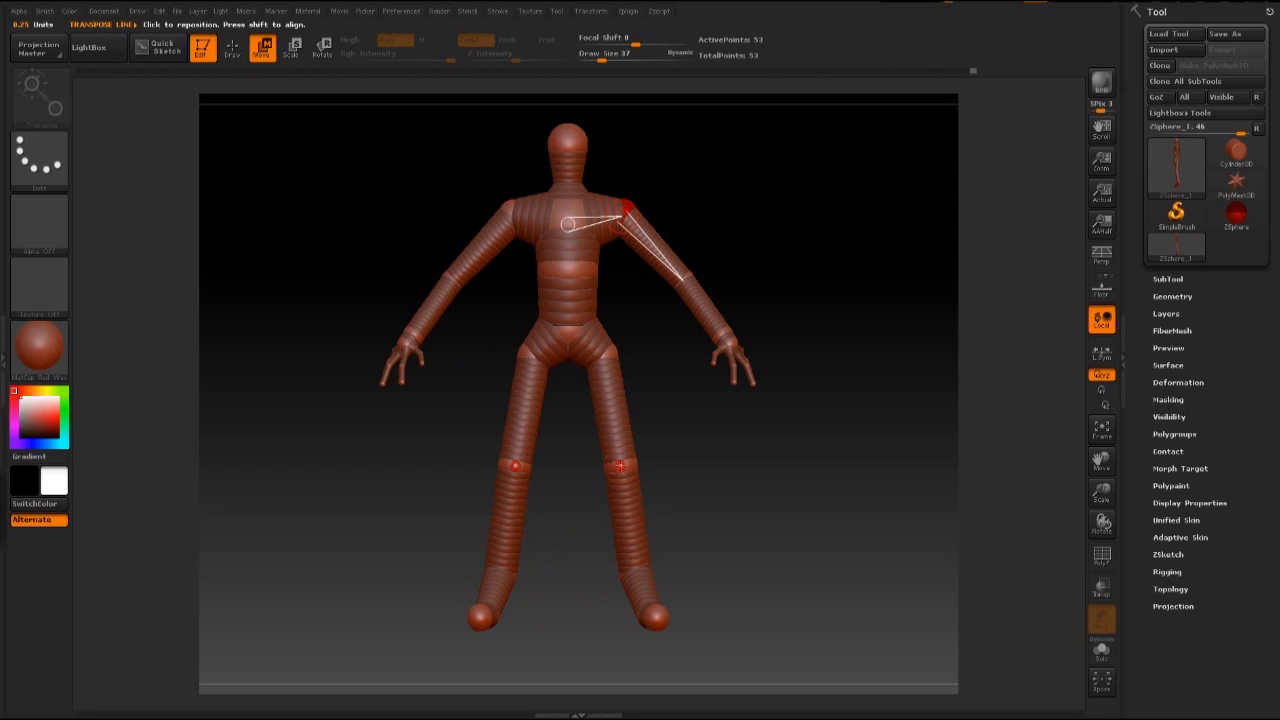
# Step: Raise the knee ZSpheres slightly and reposition the ankle and toe ZSpheres to refine the legs and feet
pyautogui.moveTo(703, 489); pyautogui.dragTo(650, 572)
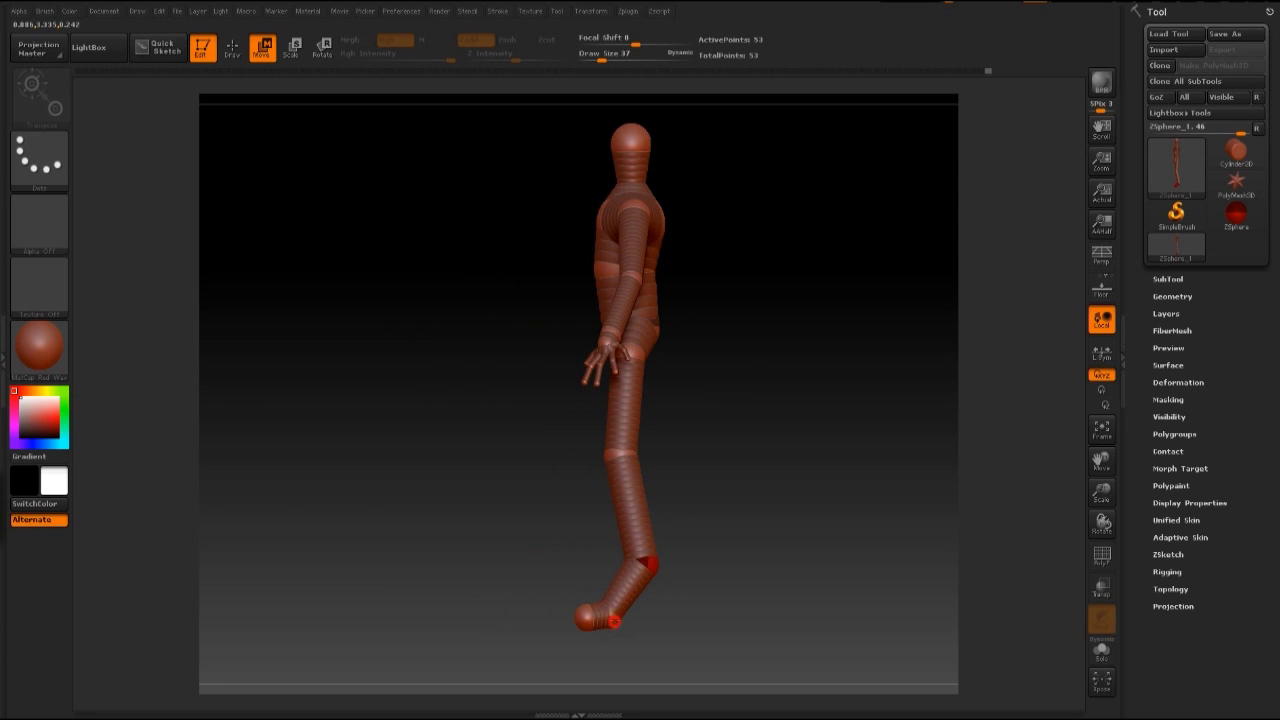
pyautogui.moveTo(700, 535)
pyautogui.mouseDown()
pyautogui.moveTo(756, 527)
pyautogui.moveTo(722, 547)
pyautogui.mouseUp()
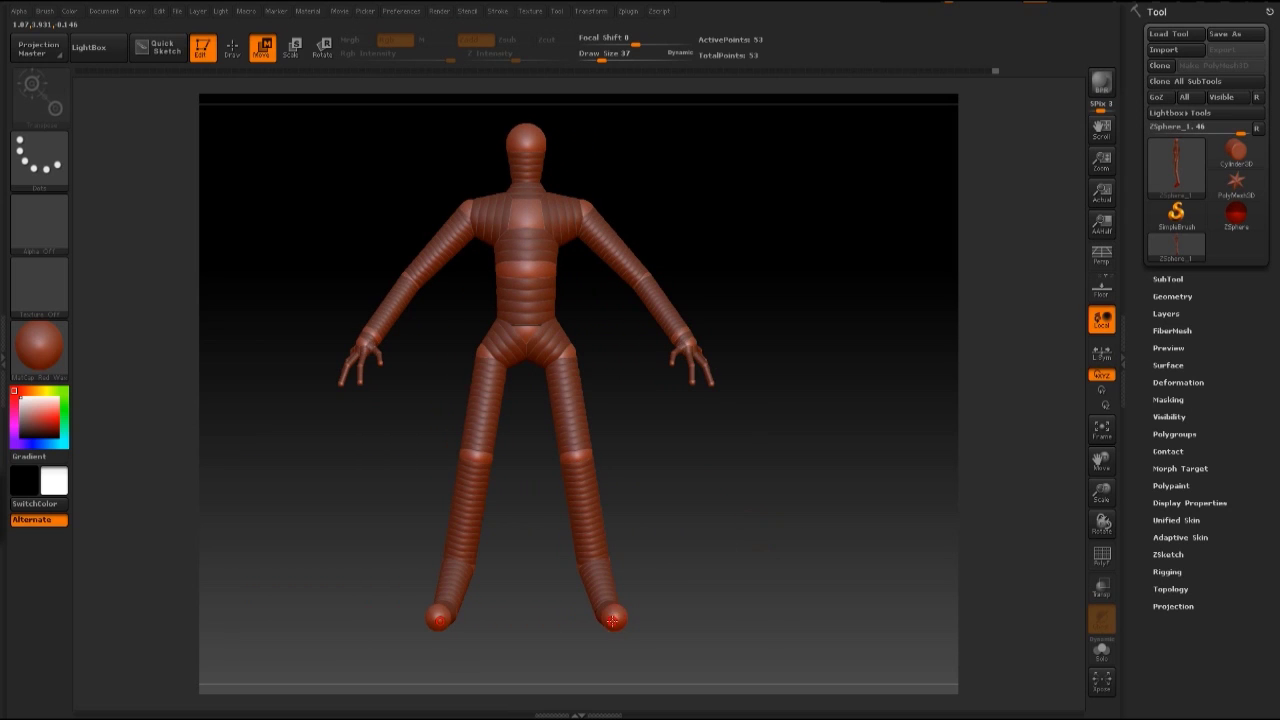
pyautogui.moveTo(609, 609); pyautogui.dragTo(655, 605)
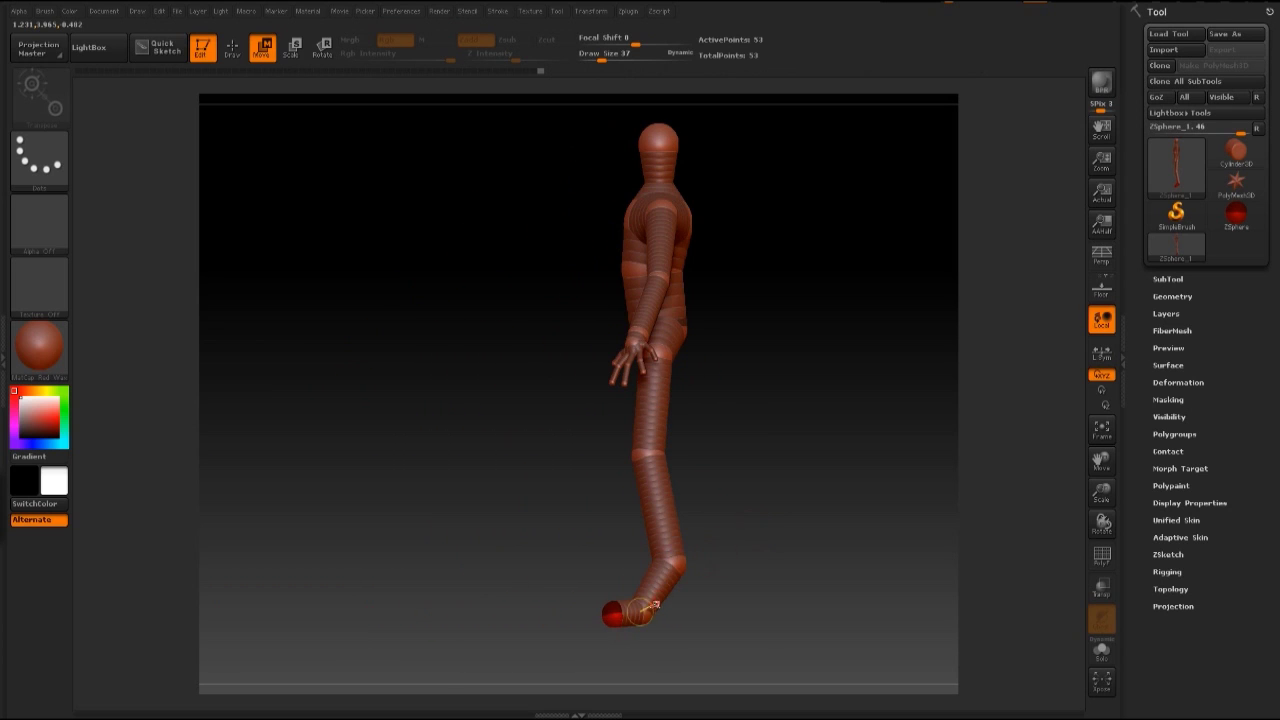
pyautogui.moveTo(798, 546); pyautogui.dragTo(850, 542)
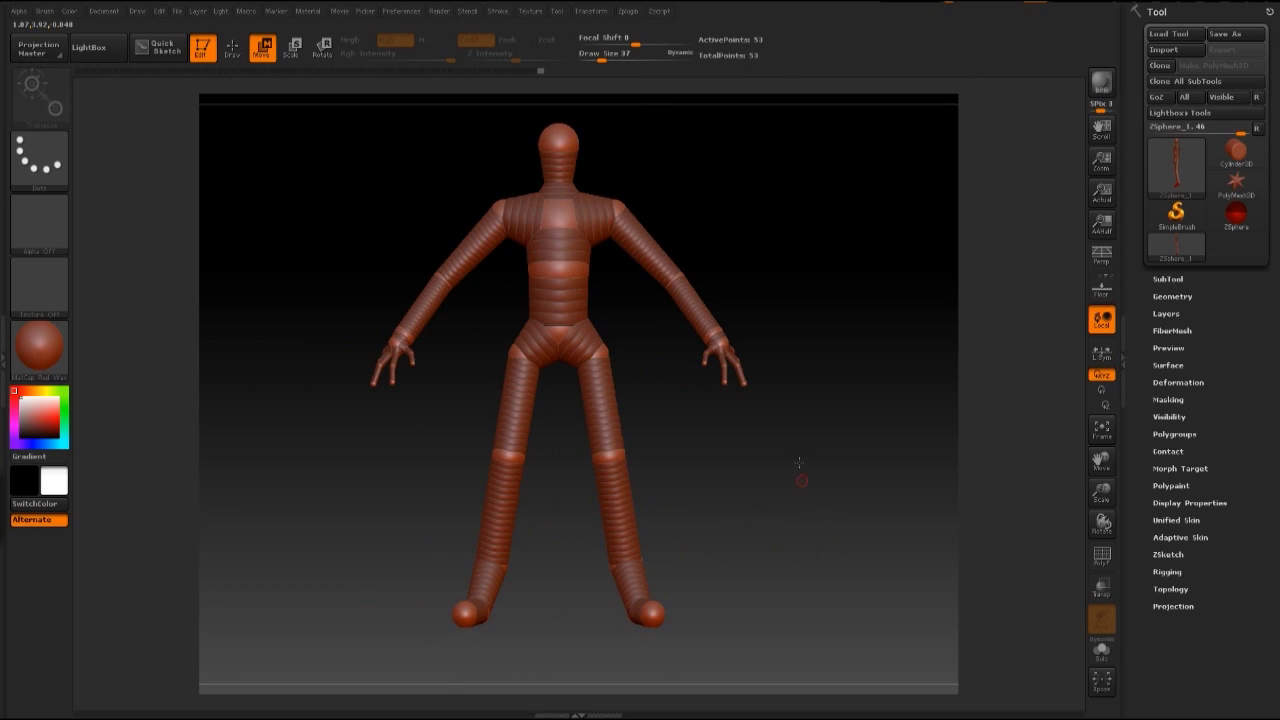
pyautogui.keyDown('alt'); pyautogui.moveTo(757, 425); pyautogui.dragTo(749, 451); pyautogui.keyUp('alt')
pyautogui.moveTo(811, 477)
pyautogui.mouseDown()
pyautogui.moveTo(778, 438)
pyautogui.moveTo(797, 500)
pyautogui.moveTo(786, 451)
pyautogui.moveTo(766, 523)
pyautogui.moveTo(880, 520)
pyautogui.moveTo(809, 517)
pyautogui.moveTo(822, 478)
pyautogui.mouseUp()
# Step: Preview the whole figure as a skinned mesh to check the adjusted legs and feet, and return to the ZSpheres
pyautogui.press('a')
pyautogui.moveTo(893, 286); pyautogui.dragTo(745, 430)
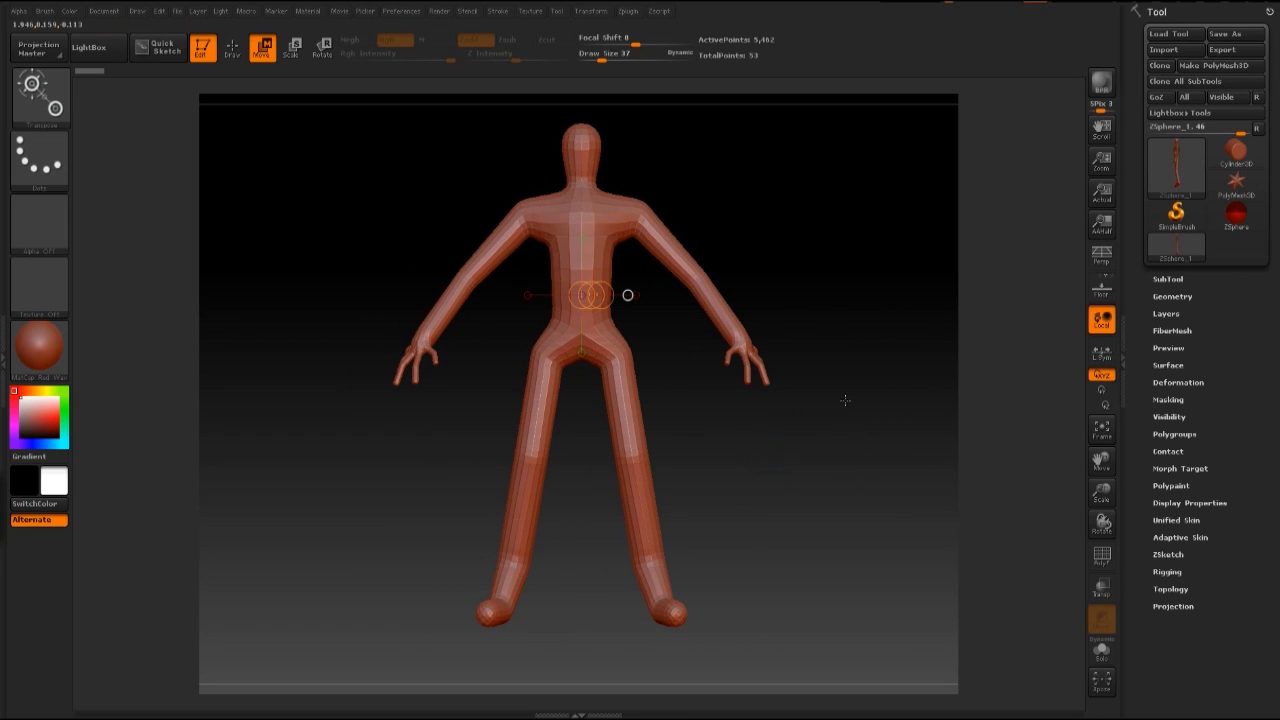
pyautogui.press('a')
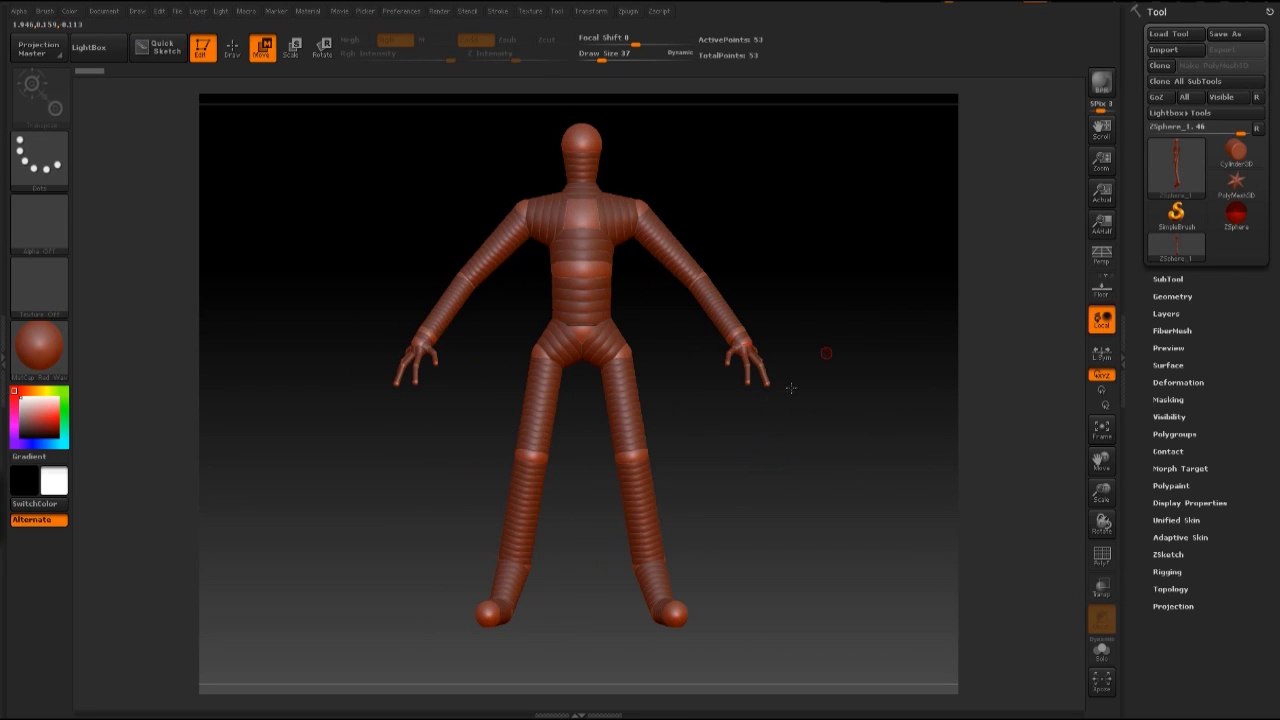
pyautogui.moveTo(850, 459); pyautogui.dragTo(798, 458)
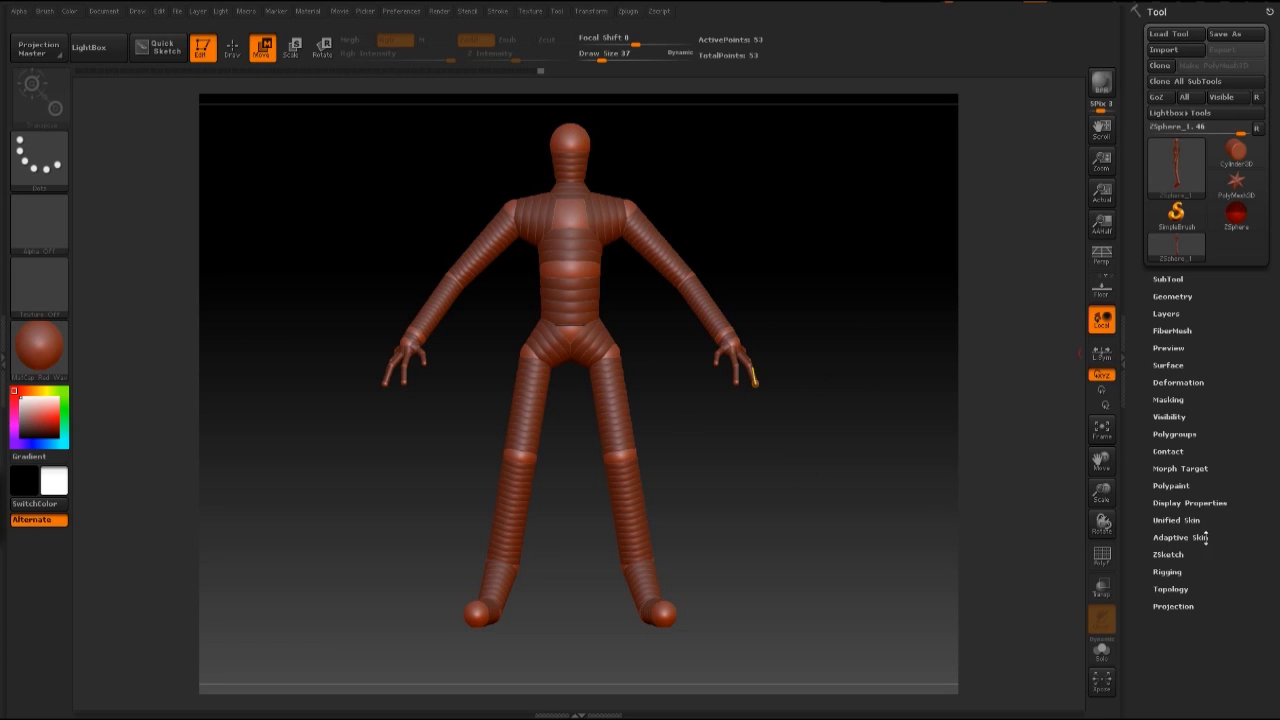
# Step: Set the adaptive skin density to 1 and preview the figure as a coarse skinned mesh
pyautogui.moveTo(1246, 520)
pyautogui.mouseDown()
pyautogui.moveTo(1251, 501)
pyautogui.moveTo(1243, 515)
pyautogui.mouseUp()
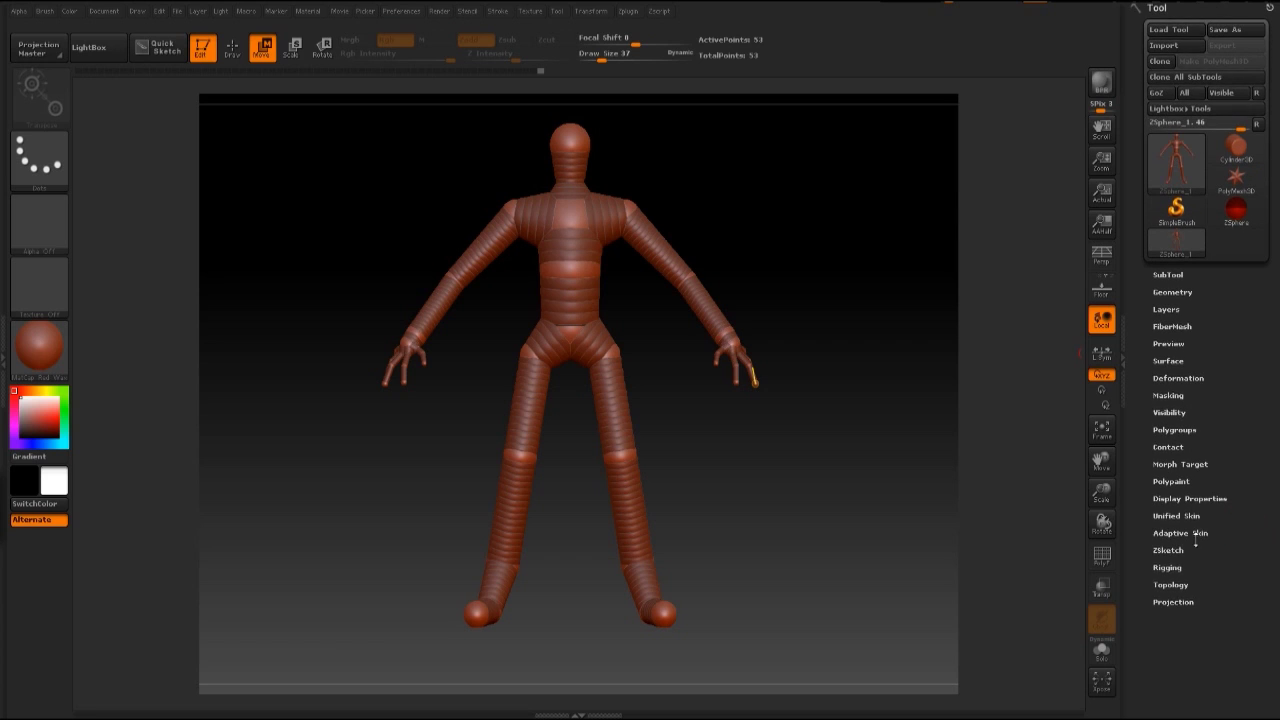
pyautogui.click(1203, 533)
pyautogui.scroll(-3, 1245, 455)
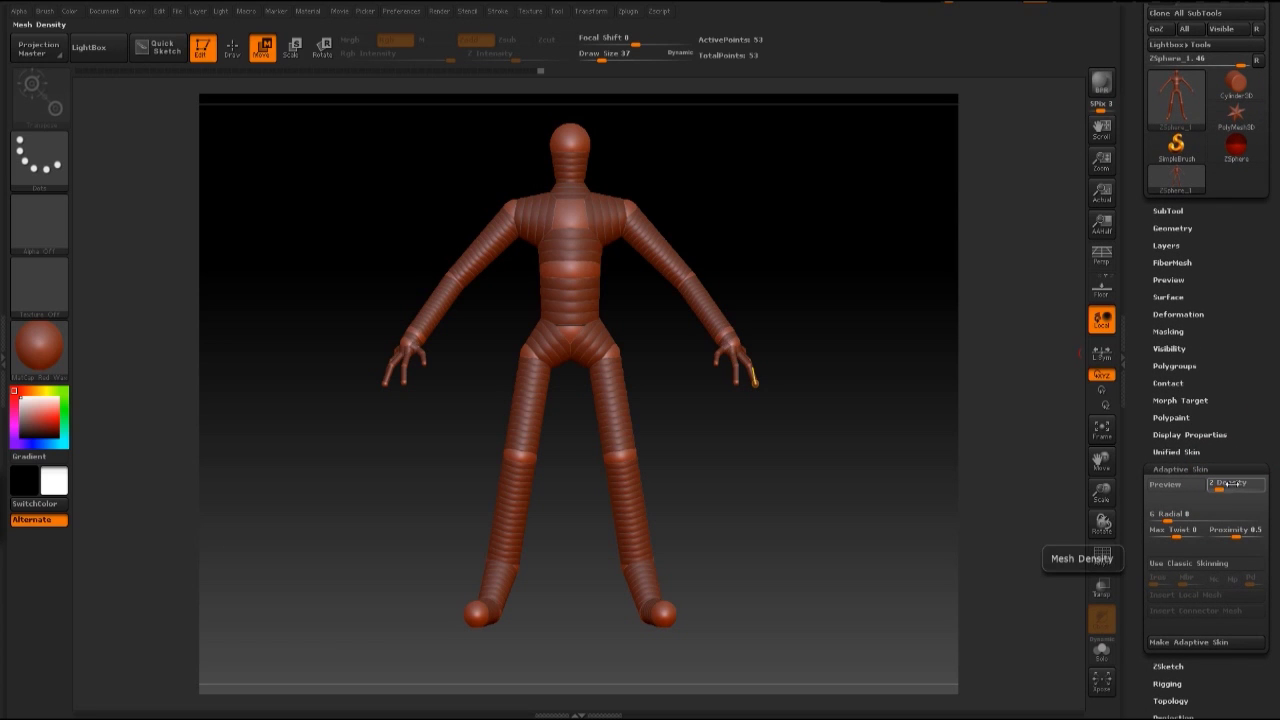
pyautogui.moveTo(1220, 489); pyautogui.dragTo(1208, 489)
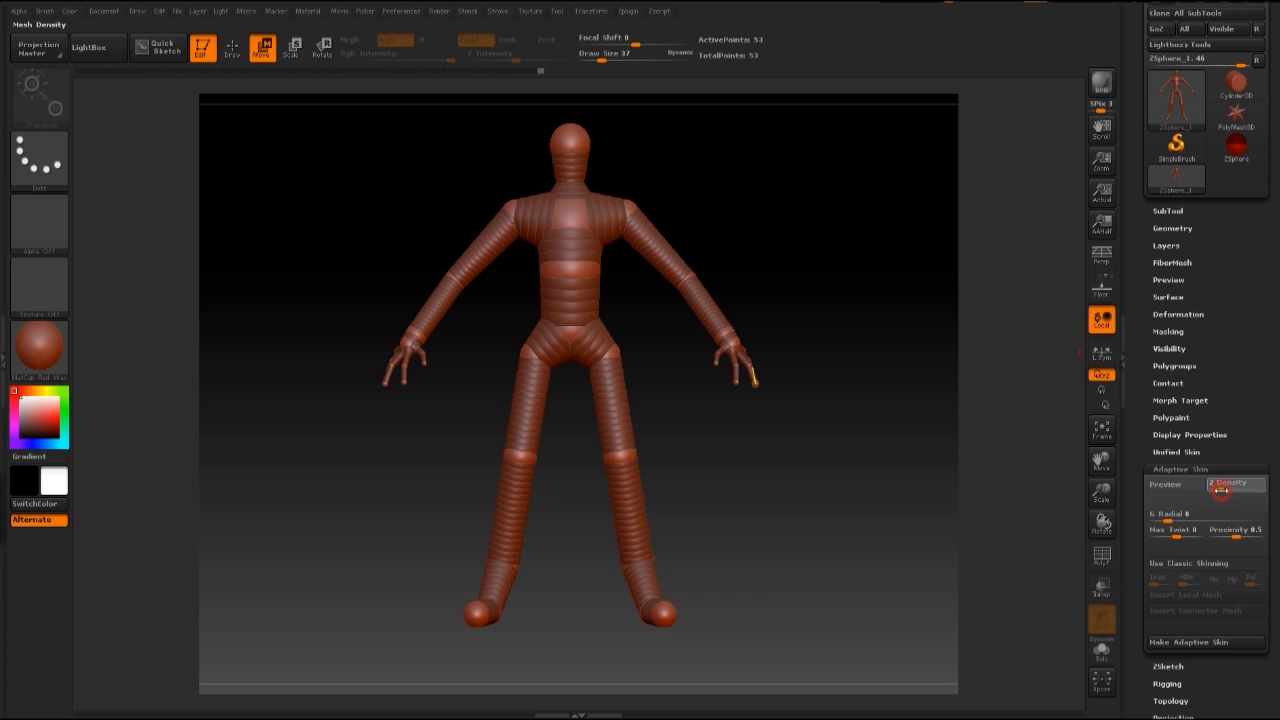
pyautogui.click(1165, 484)
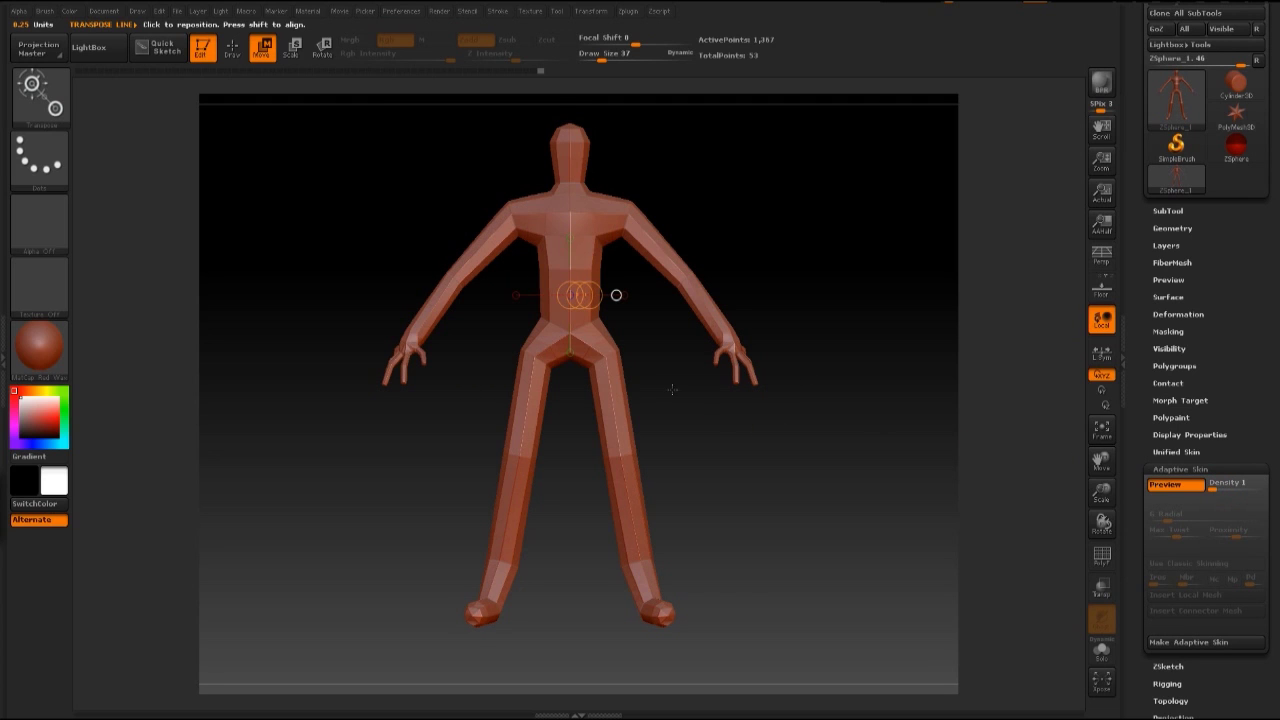
pyautogui.moveTo(807, 465); pyautogui.dragTo(840, 463)
pyautogui.moveTo(825, 275); pyautogui.dragTo(780, 277)
pyautogui.keyDown('shift'); pyautogui.moveTo(803, 491); pyautogui.dragTo(813, 496); pyautogui.keyUp('shift')
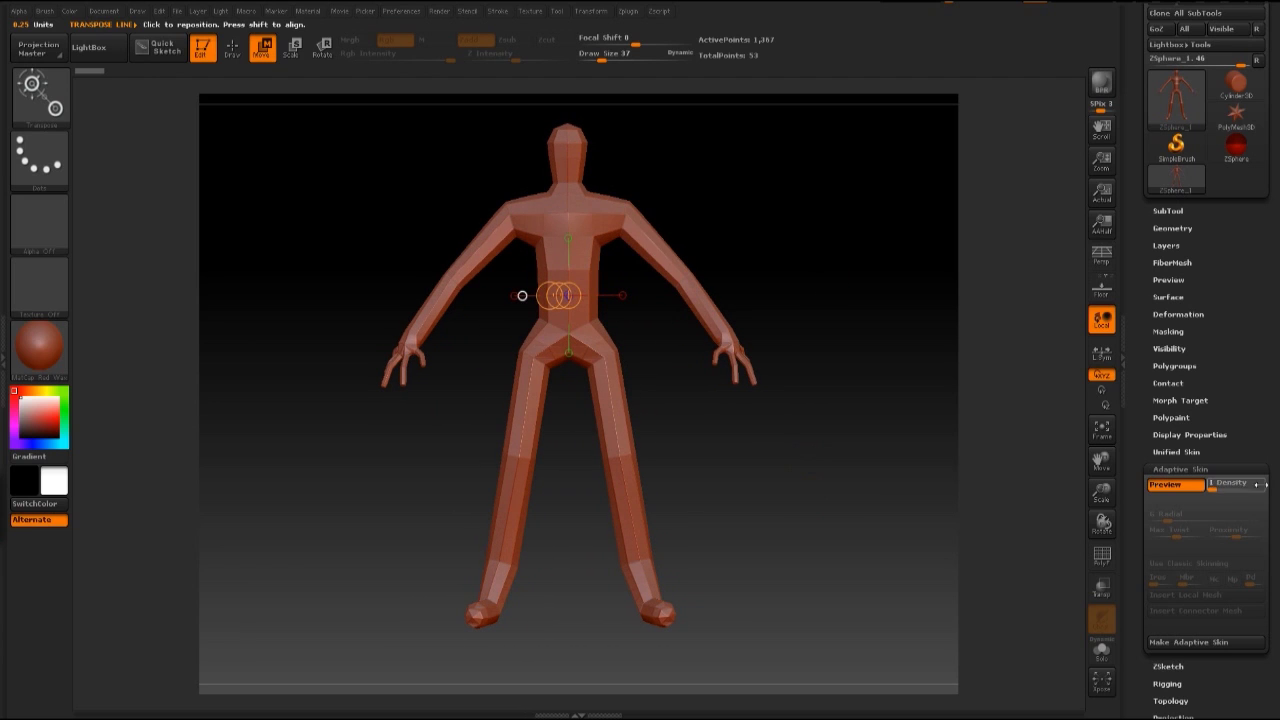
# Step: Set the adaptive skin density to 2 and generate the adaptive skin mesh from the ZSphere figure
pyautogui.moveTo(1213, 489); pyautogui.dragTo(1222, 489)
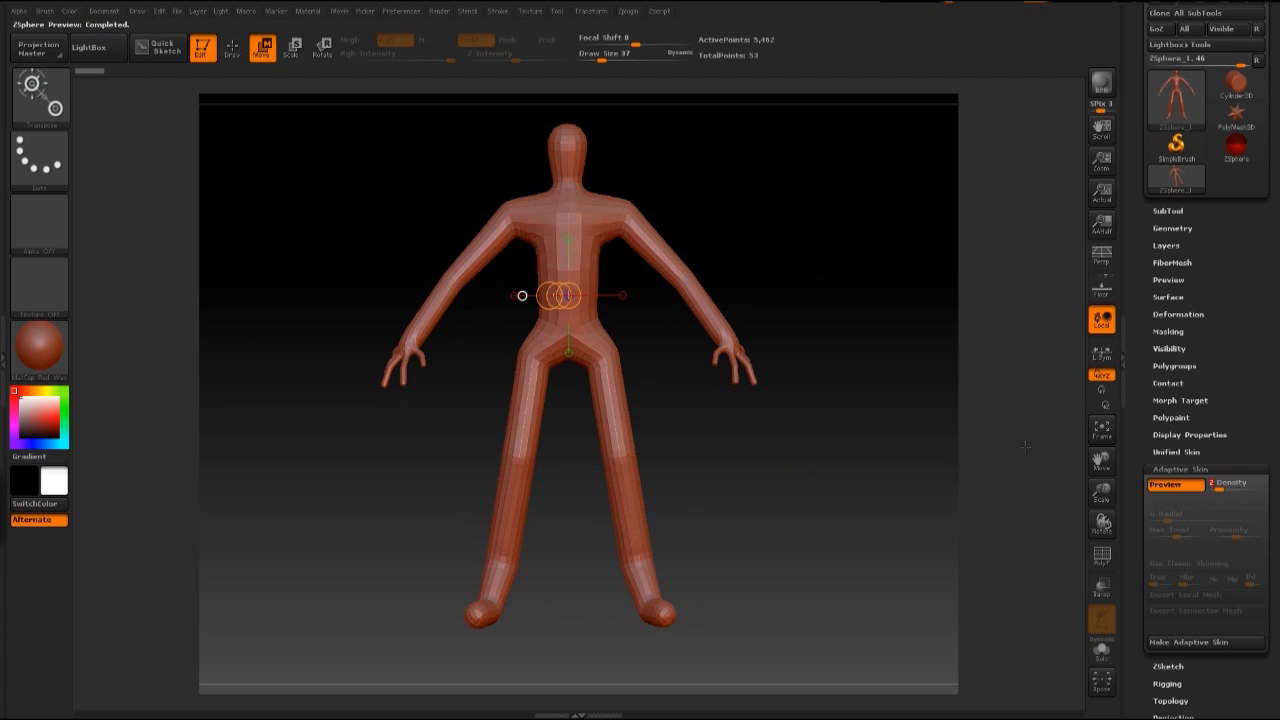
pyautogui.moveTo(826, 263); pyautogui.dragTo(870, 336)
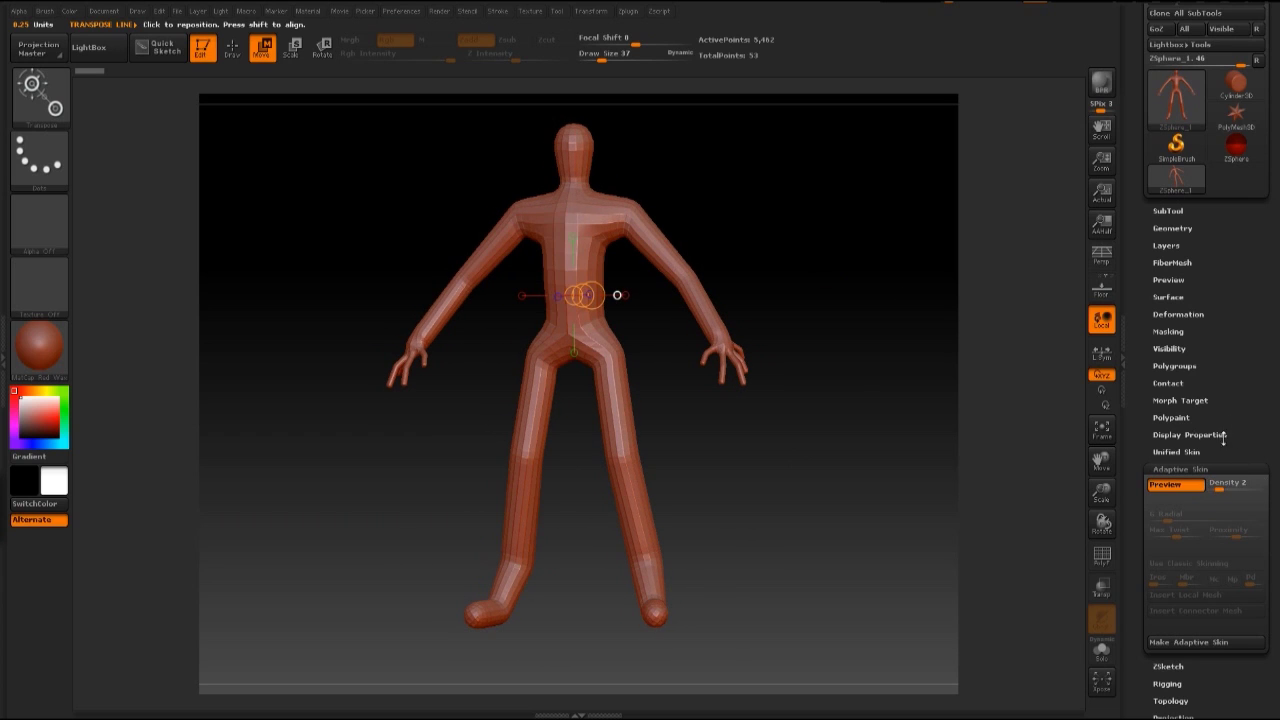
pyautogui.moveTo(1219, 487); pyautogui.dragTo(1227, 487)
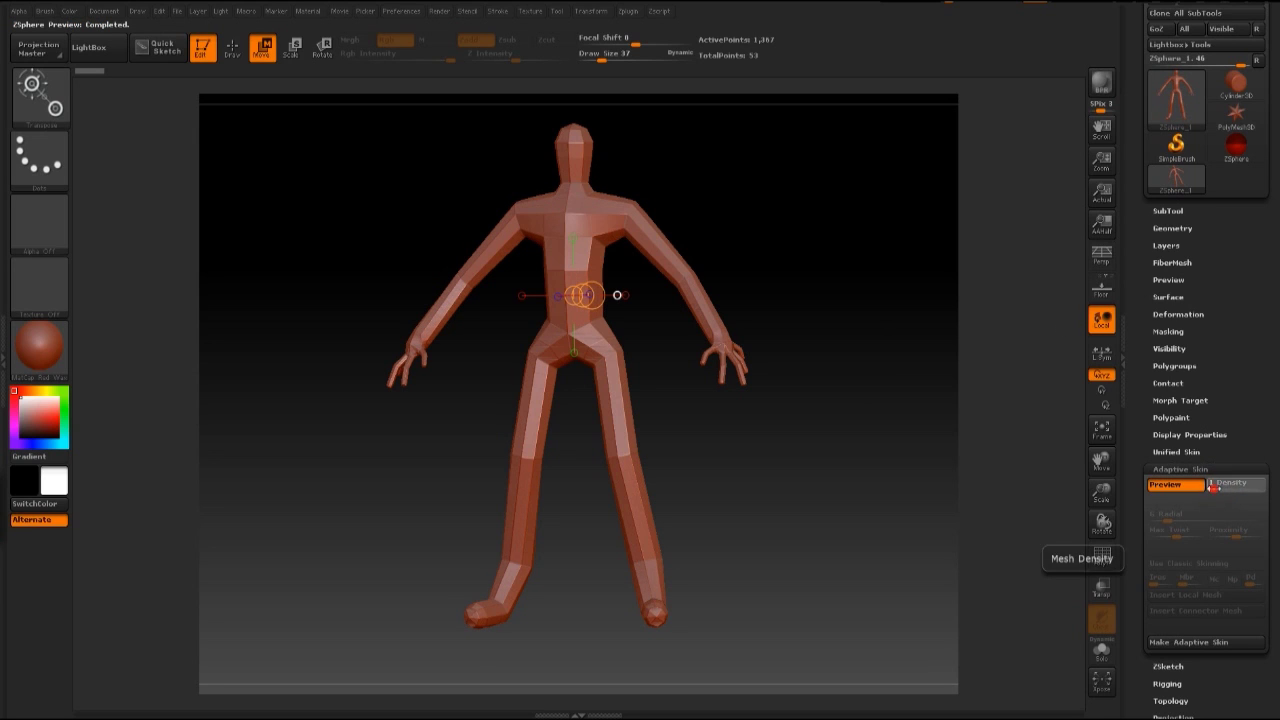
pyautogui.click(1217, 642)
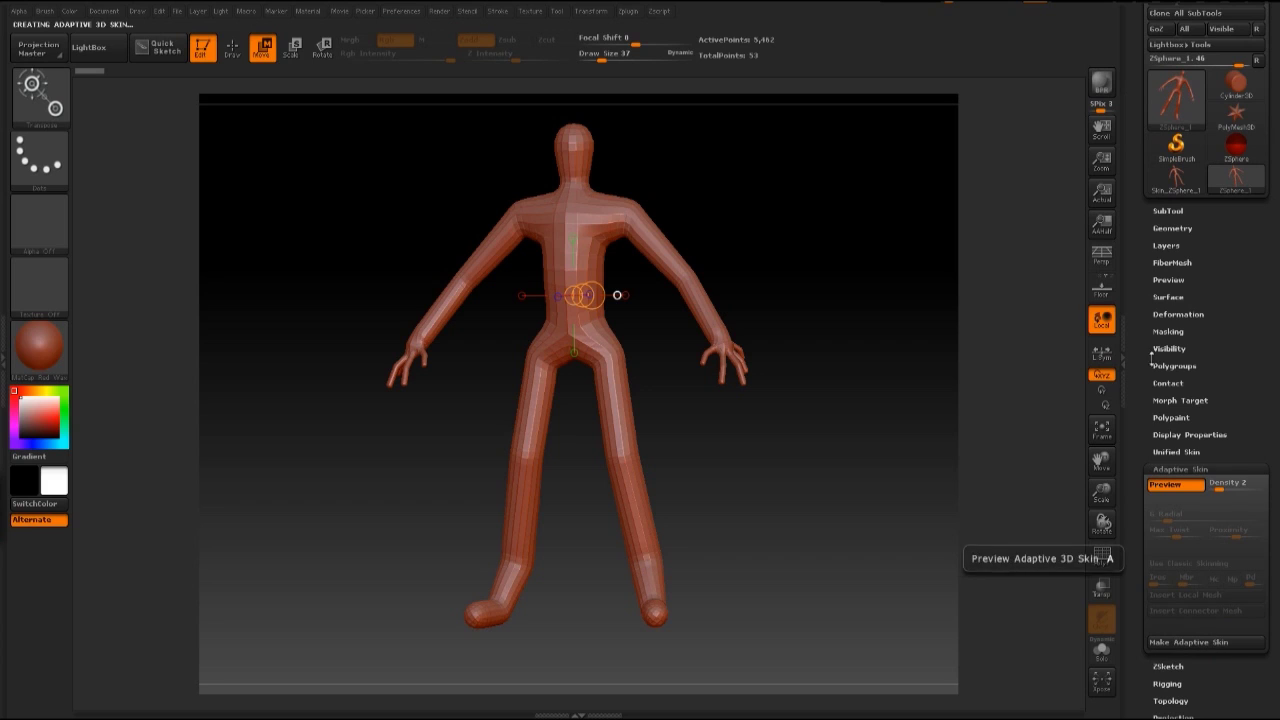
# Step: Make the generated skin mesh the active tool and inspect the figure from both sides
pyautogui.moveTo(1190, 177)
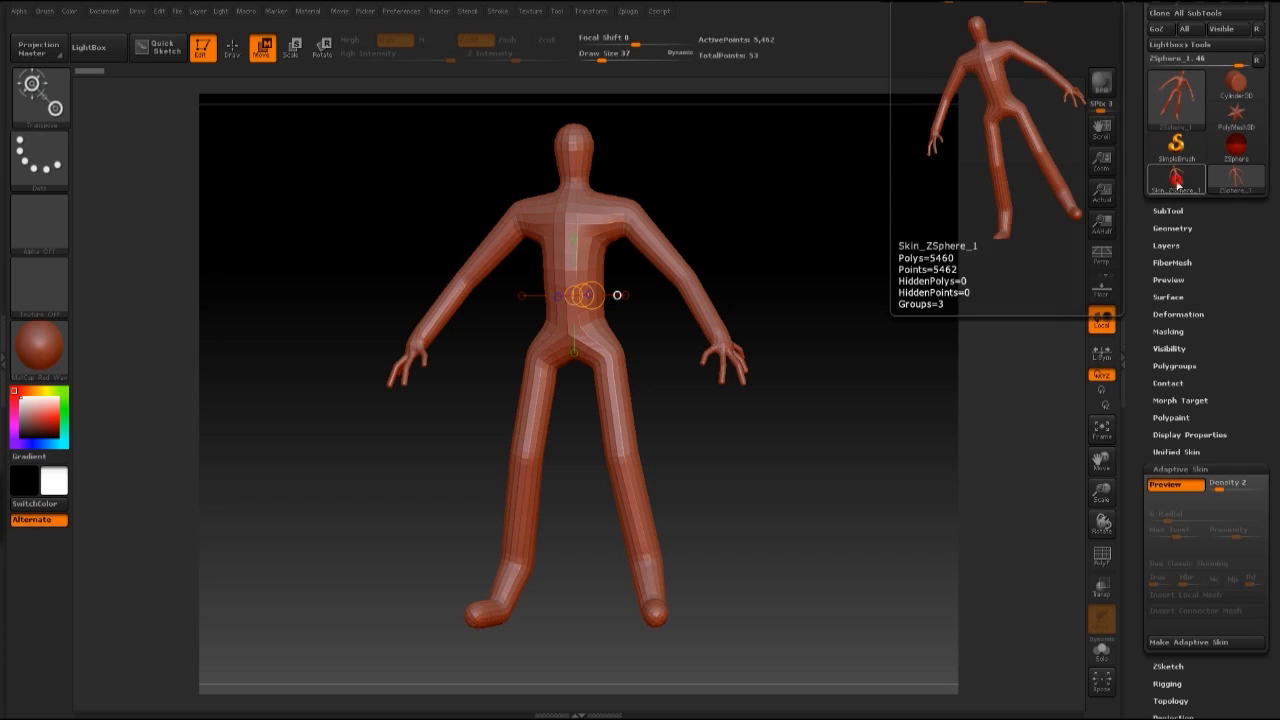
pyautogui.click(1177, 182)
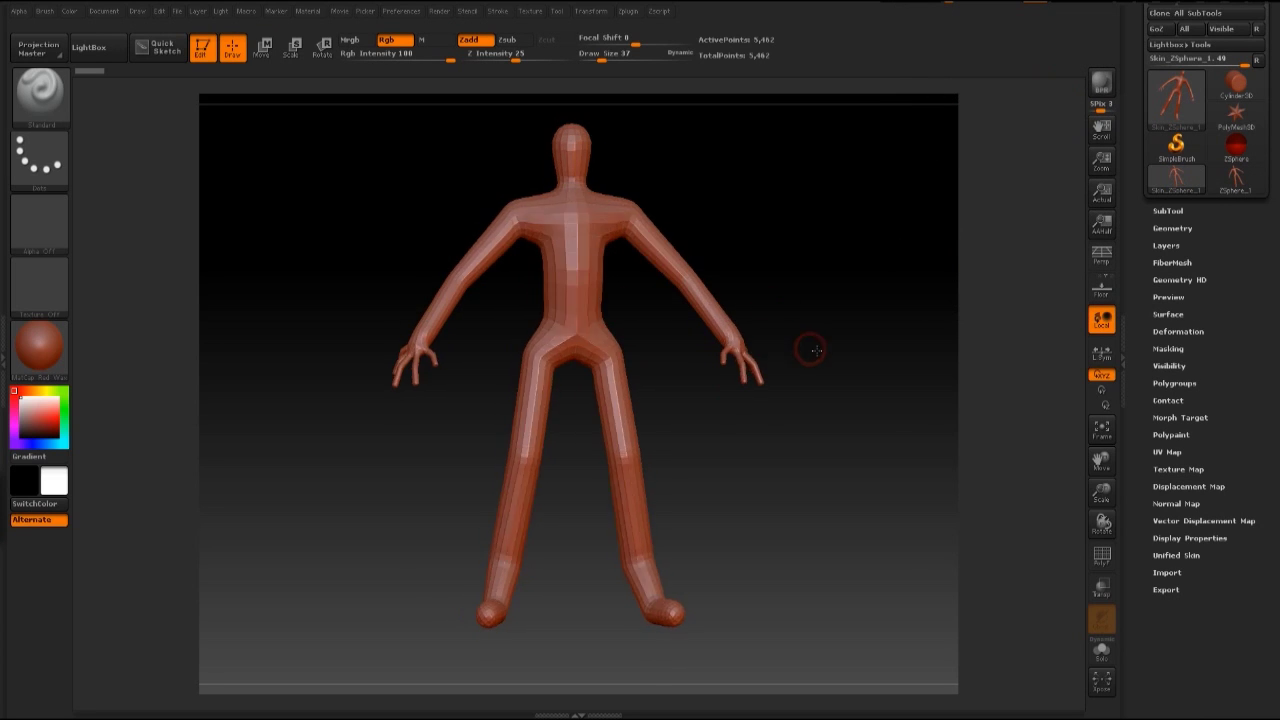
pyautogui.moveTo(816, 349); pyautogui.dragTo(846, 343)
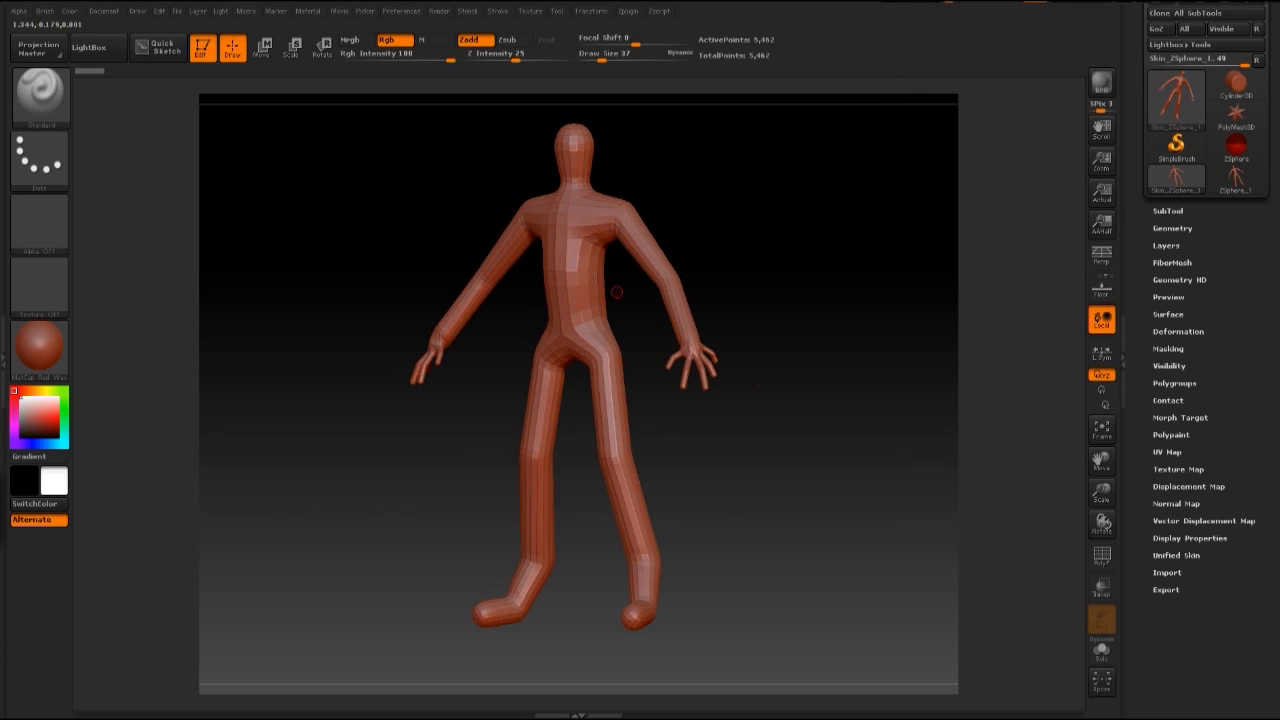
pyautogui.moveTo(794, 443); pyautogui.dragTo(760, 260)
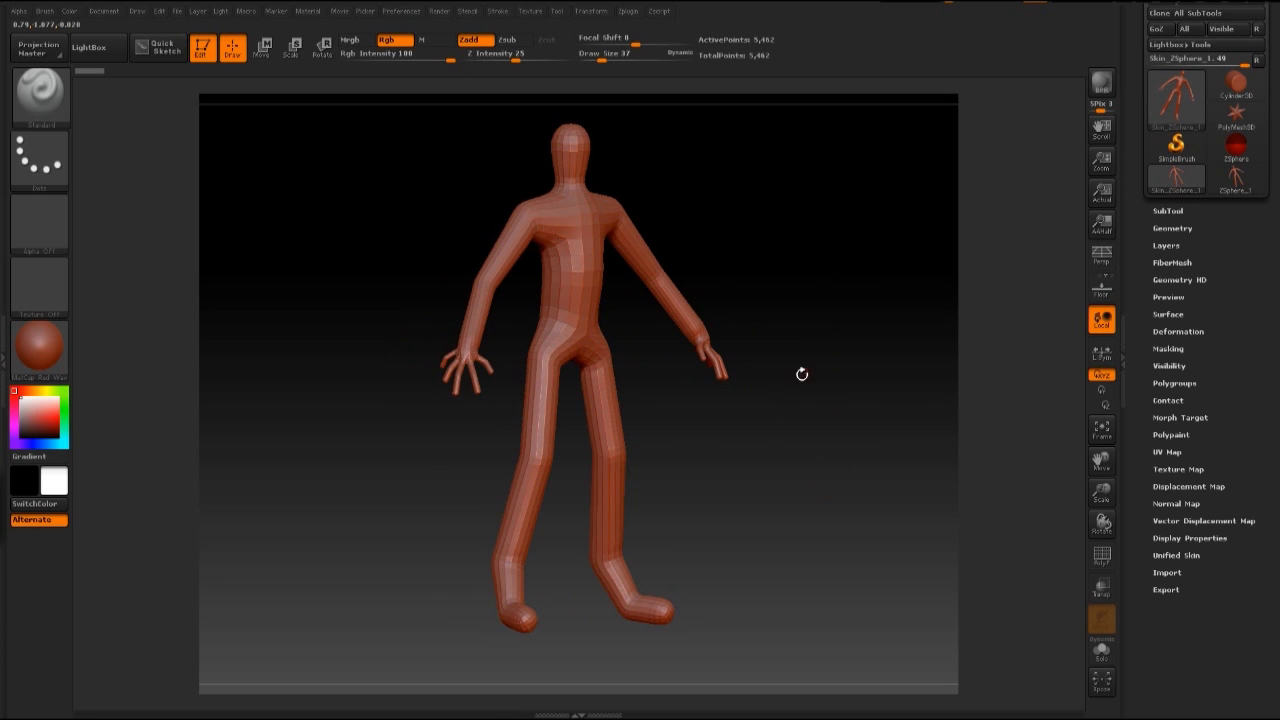